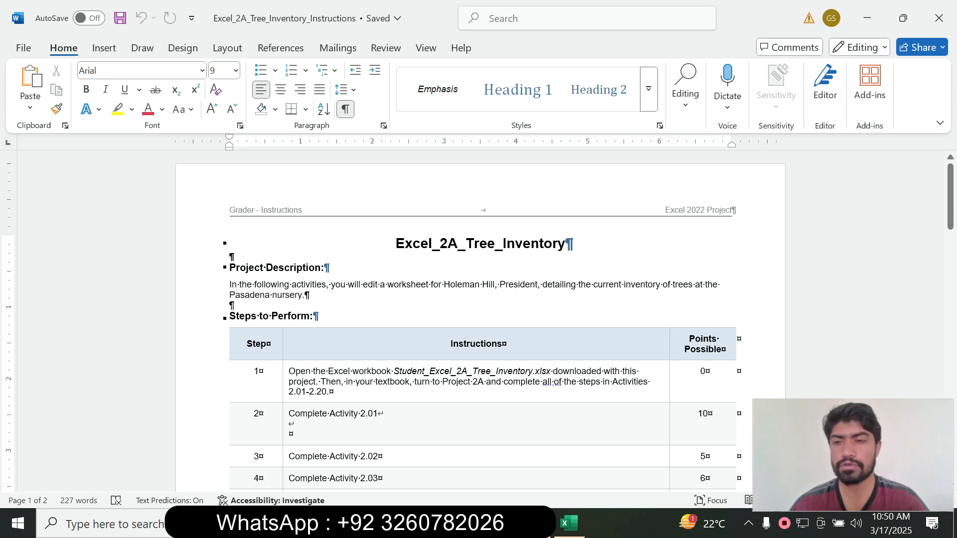
# - Review the list of steps to perform throughout the Excel_2A_Tree_Inventory instructions document
pyautogui.moveTo(950, 197); pyautogui.dragTo(950, 363)
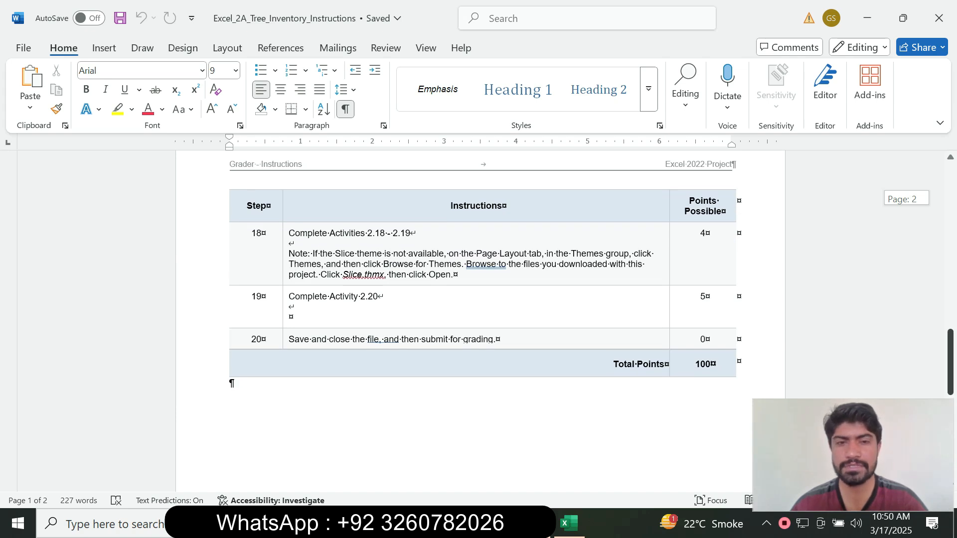
pyautogui.moveTo(950, 362); pyautogui.dragTo(950, 285)
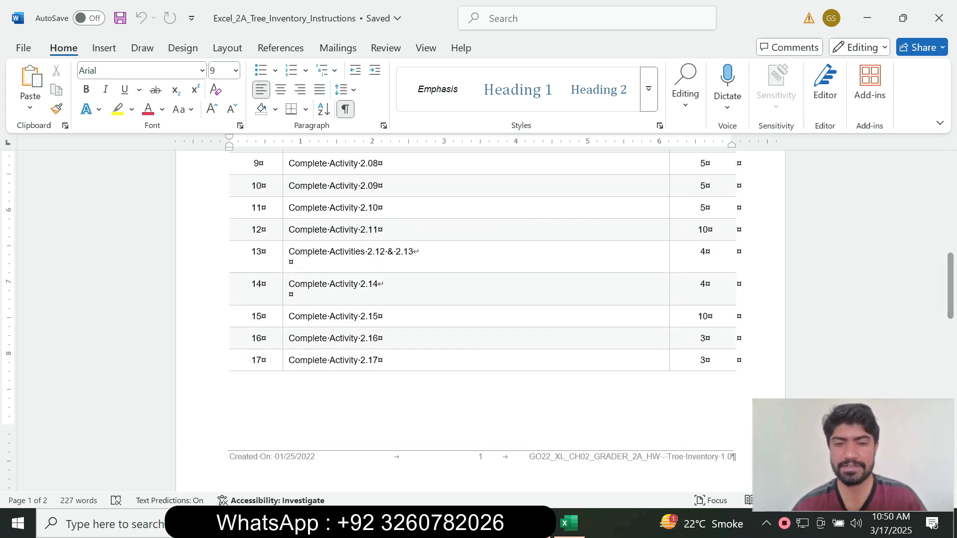
pyautogui.hotkey('alt', 'Tab')
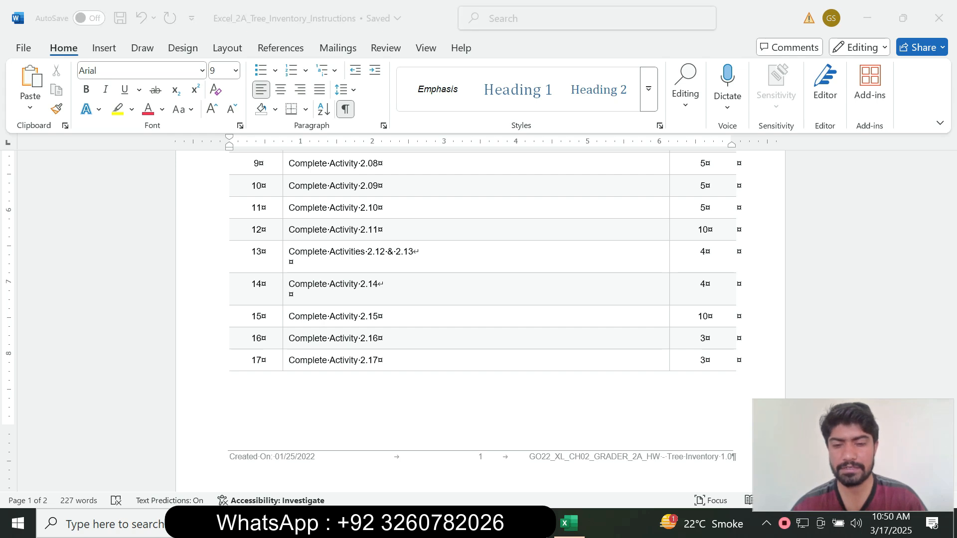
pyautogui.moveTo(950, 285); pyautogui.dragTo(951, 197)
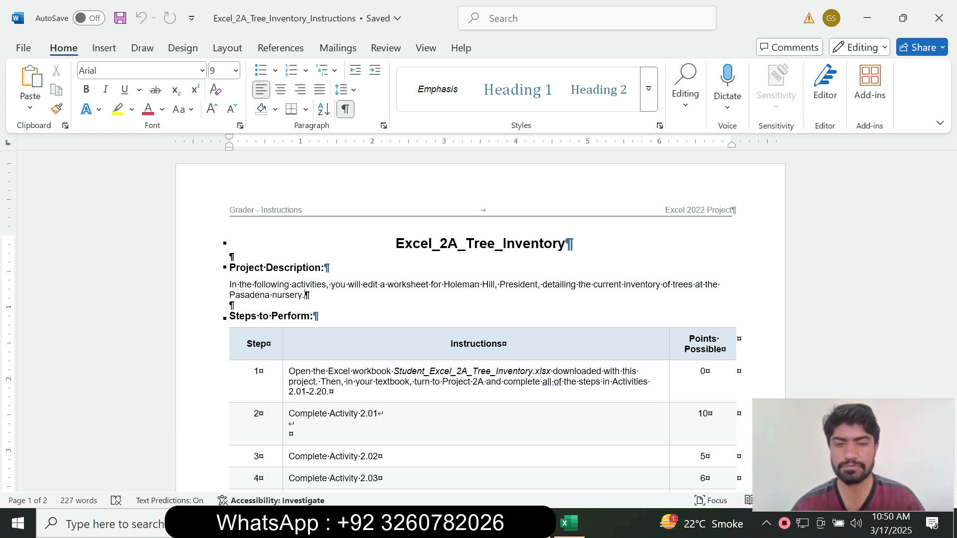
pyautogui.hotkey('alt', 'Tab')
pyautogui.hotkey('alt', 'Tab')
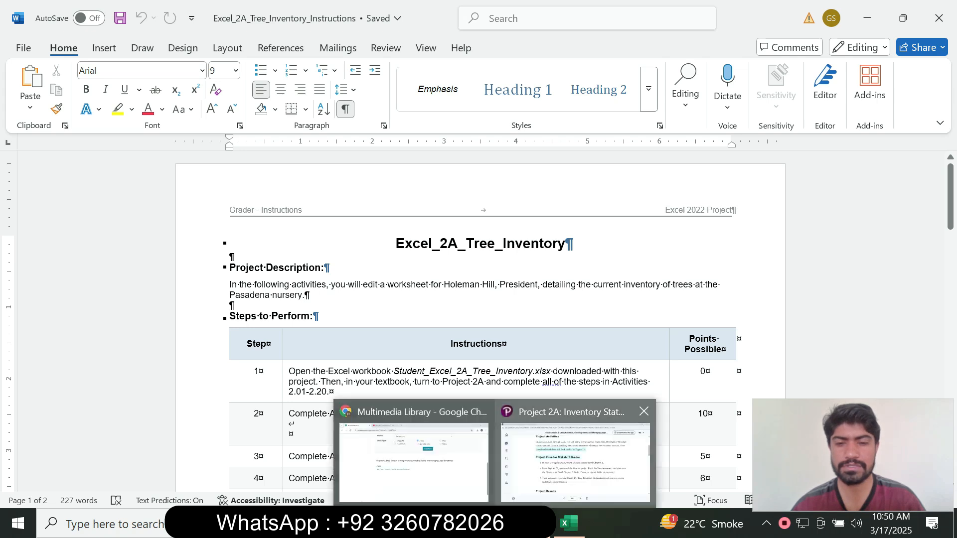
# - Switch to the textbook in Chrome to read the Project 2A activities, and check the tree inventory worksheet in Excel
pyautogui.click(575, 451)
pyautogui.rightClick(576, 153)
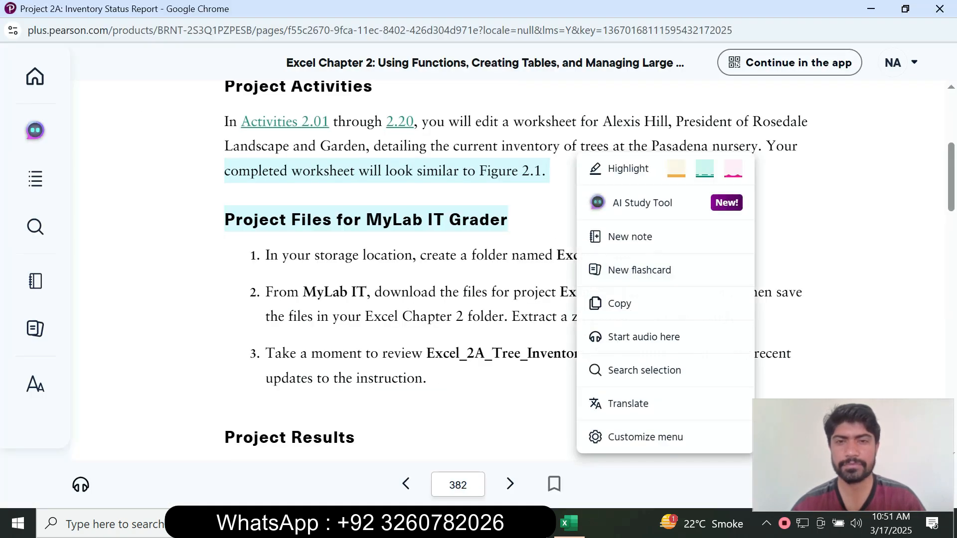
pyautogui.rightClick(541, 147)
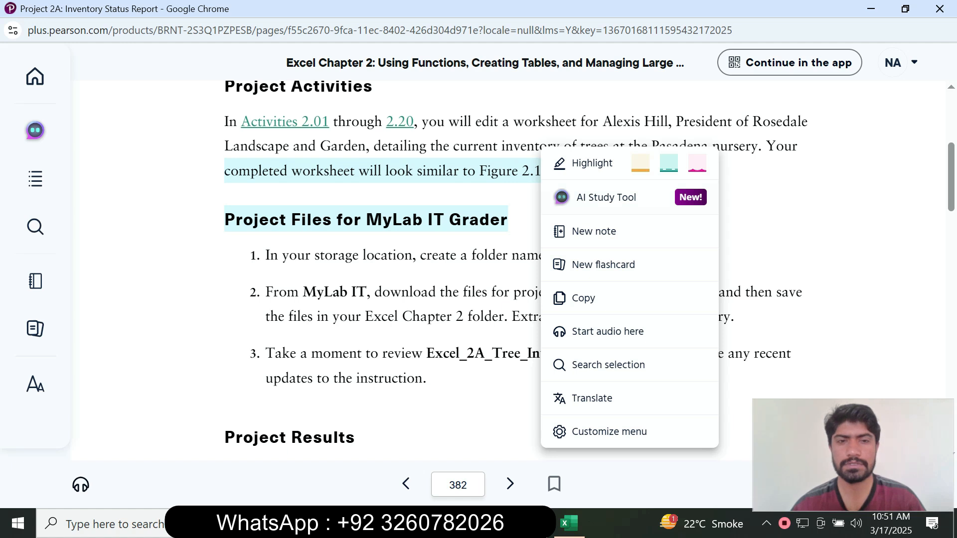
pyautogui.press('Escape')
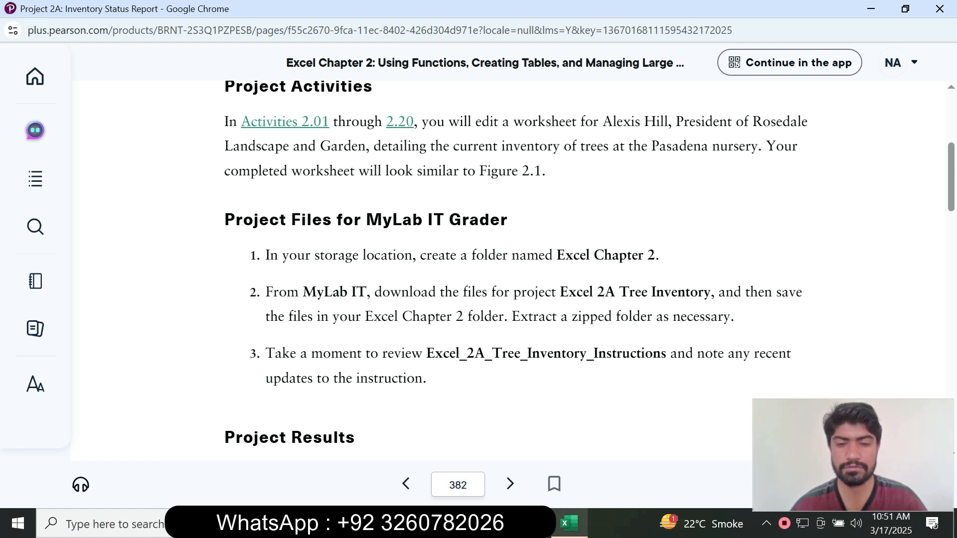
pyautogui.click(569, 523)
pyautogui.click(151, 285)
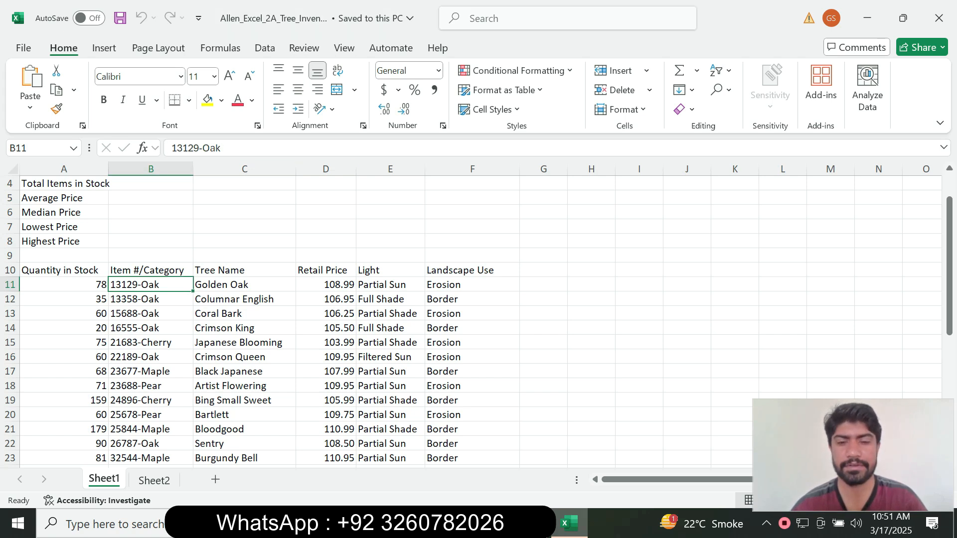
# - Return to the textbook in Chrome, read the rest of the Project 2A page and advance to the Objective 1 page
pyautogui.click(496, 523)
pyautogui.click(576, 460)
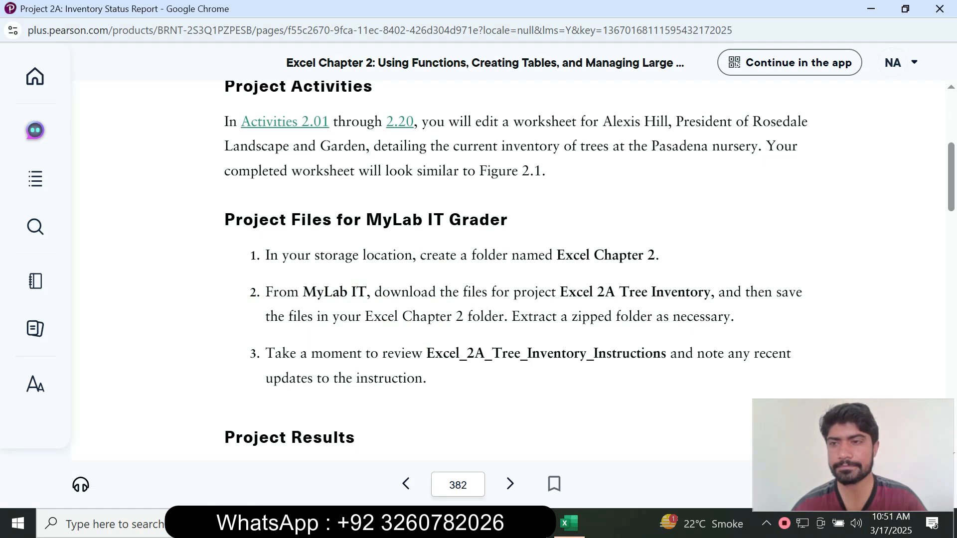
pyautogui.scroll(-10, 475, 258)
pyautogui.scroll(5, 474, 257)
pyautogui.scroll(-10, 474, 257)
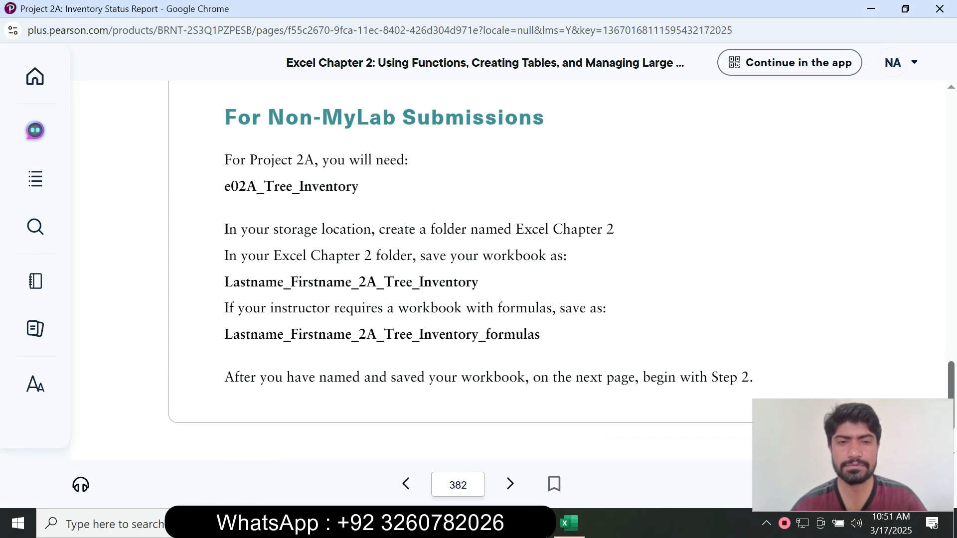
pyautogui.scroll(-1, 561, 235)
pyautogui.click(510, 484)
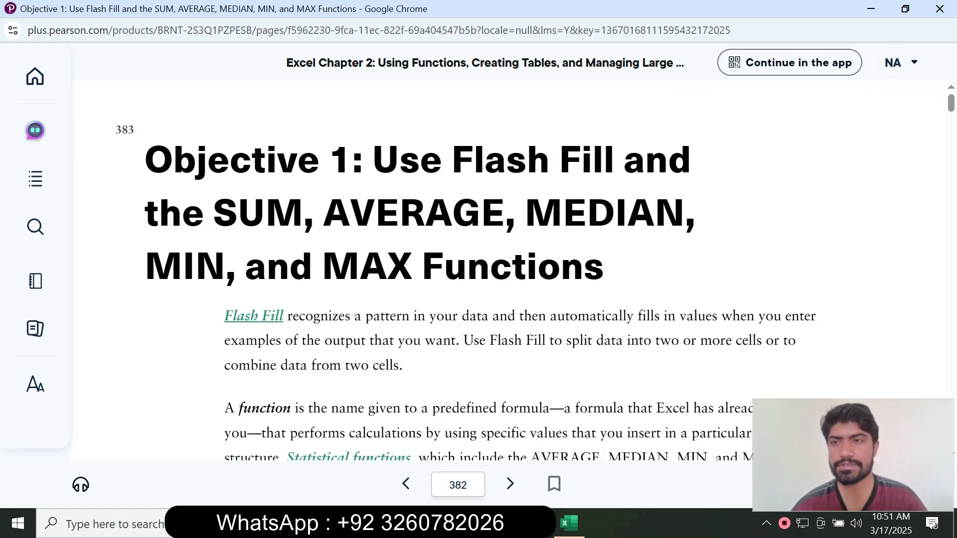
# - Look through the Objective 1 page for step 1 about opening the Student_Excel_2A_Tree_Inventory workbook
pyautogui.scroll(-7, 525, 271)
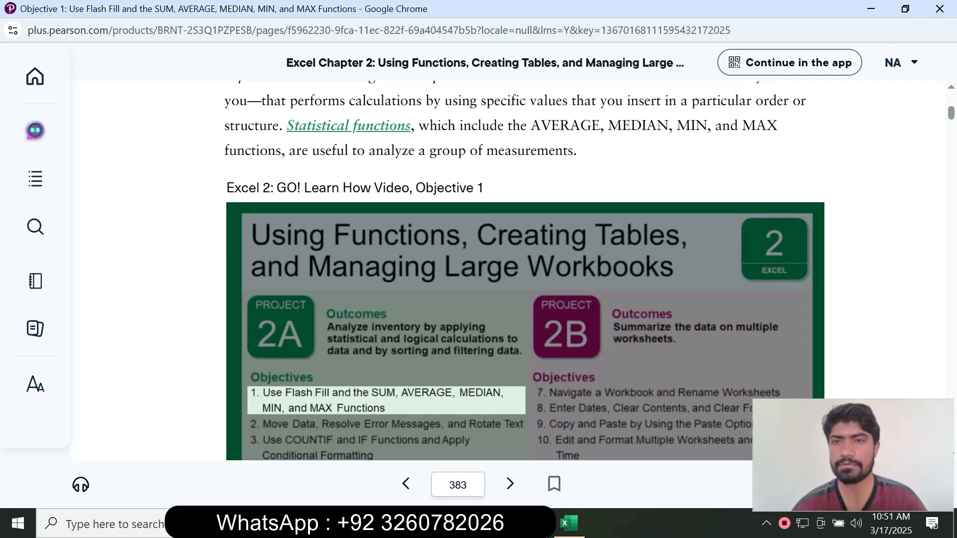
pyautogui.scroll(2, 524, 270)
pyautogui.scroll(-10, 525, 271)
pyautogui.scroll(-2, 525, 270)
pyautogui.scroll(2, 525, 271)
pyautogui.scroll(-8, 525, 270)
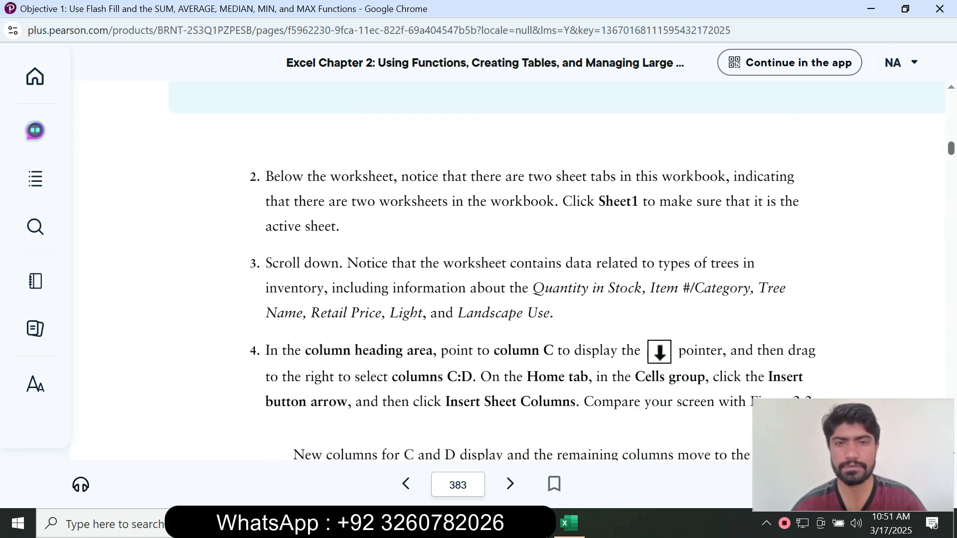
pyautogui.scroll(8, 525, 271)
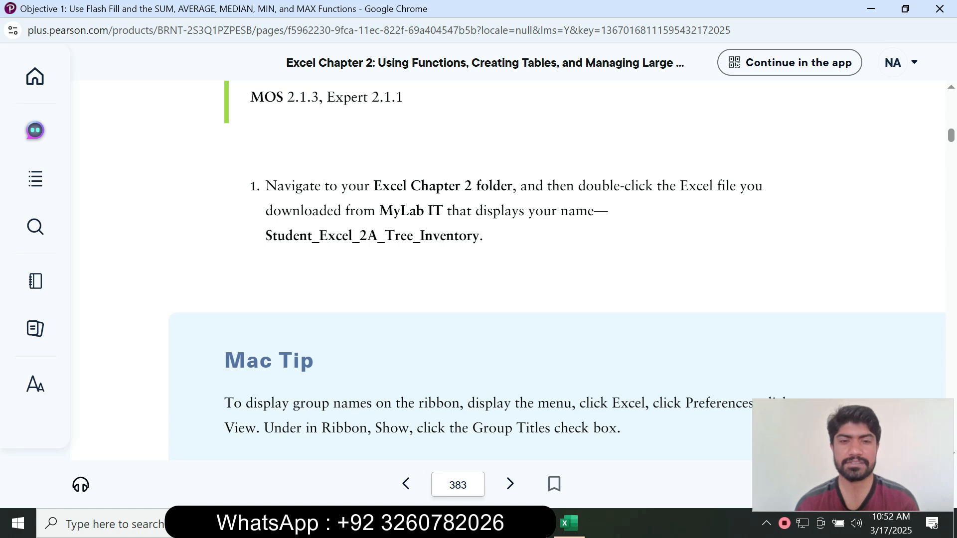
# - Switch to the tree inventory workbook in Excel, check Sheet2 and make Sheet1 the active sheet again
pyautogui.click(568, 522)
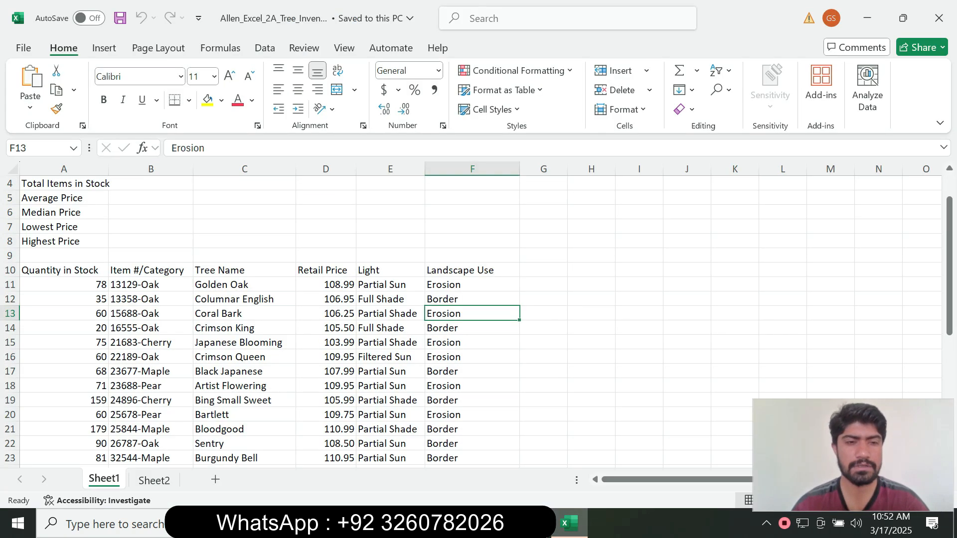
pyautogui.click(154, 480)
pyautogui.click(103, 479)
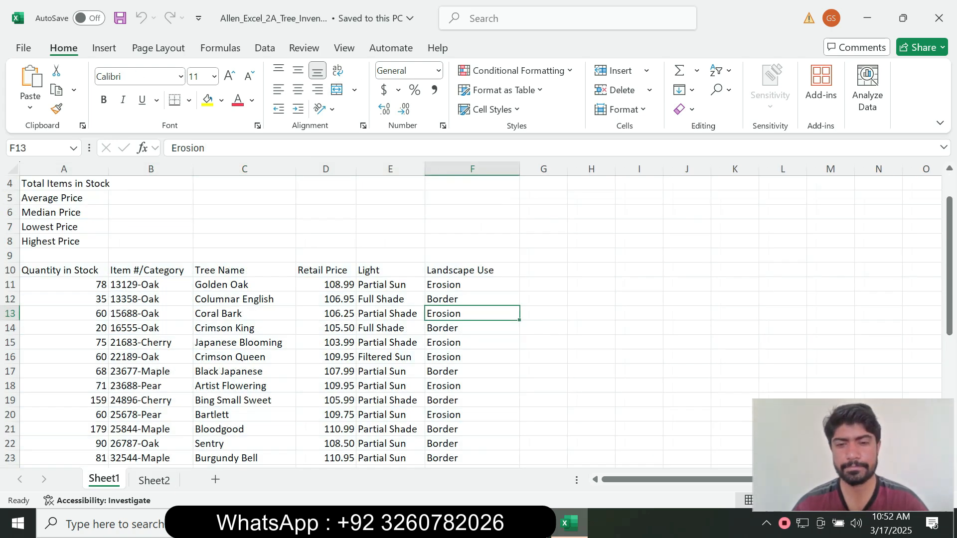
# - Read textbook steps 2 to 4 in Chrome, checking the worksheet's sheets and data columns in Excel
pyautogui.moveTo(494, 523)
pyautogui.click(575, 456)
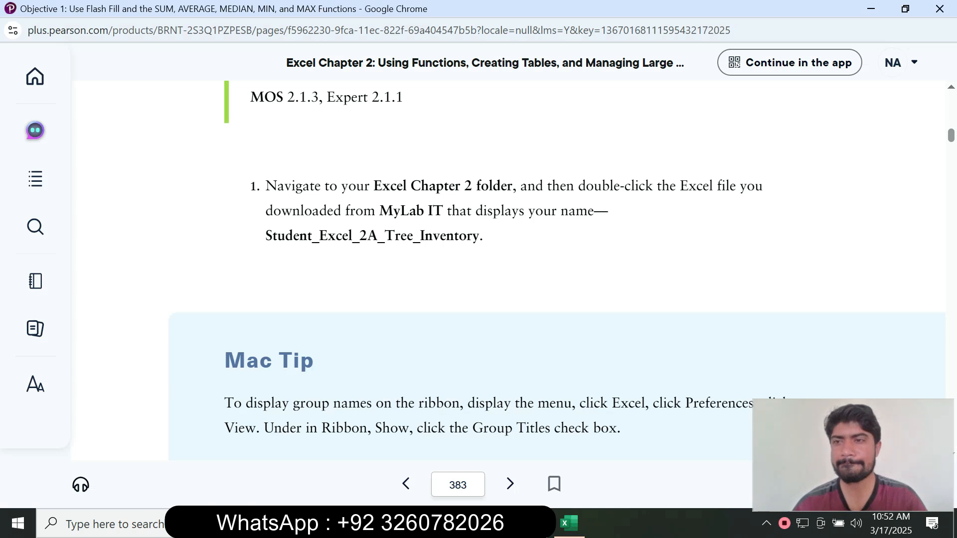
pyautogui.scroll(-6, 556, 309)
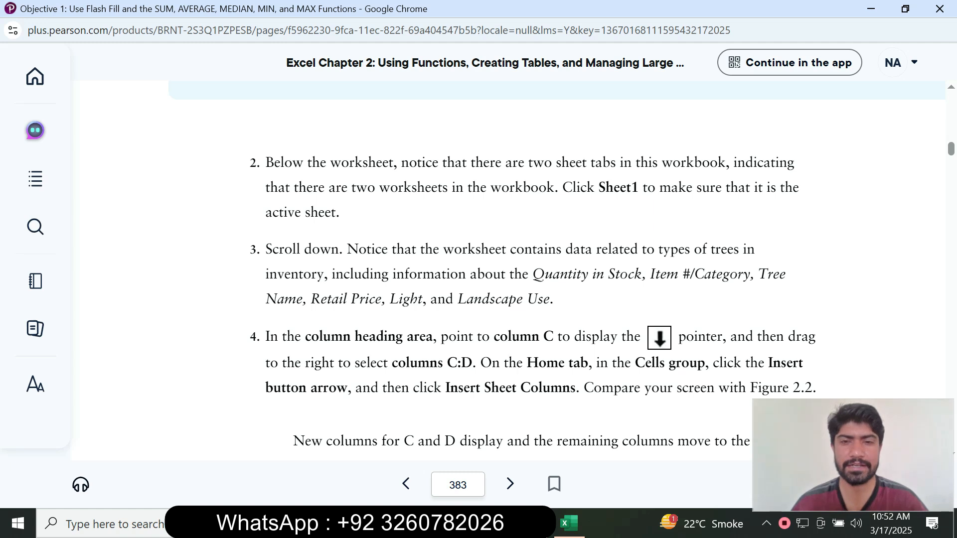
pyautogui.click(569, 523)
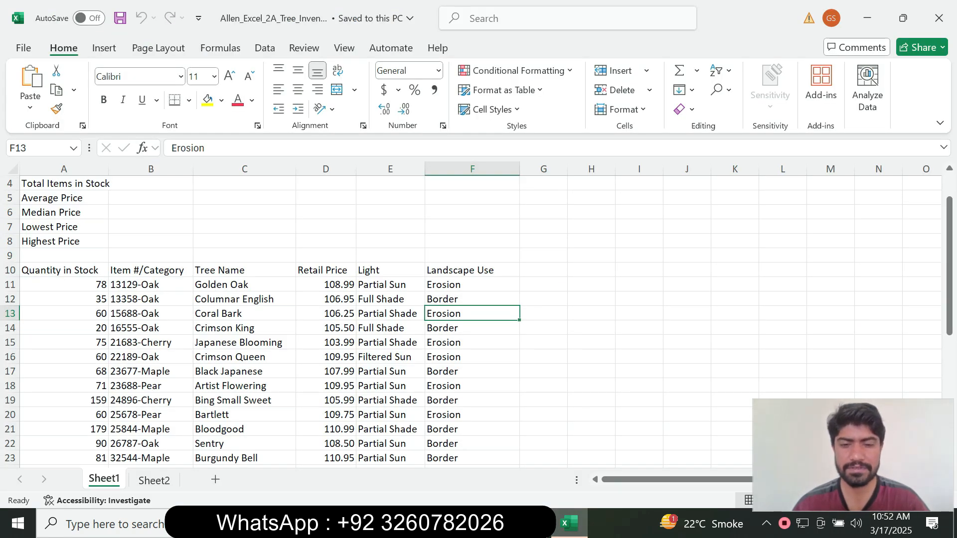
pyautogui.moveTo(495, 523)
pyautogui.click(573, 456)
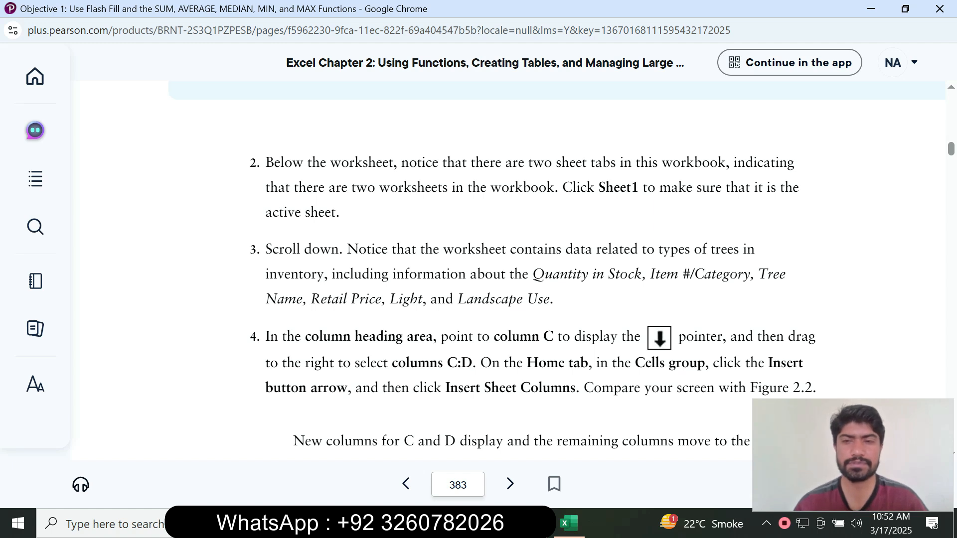
pyautogui.scroll(-3, 557, 265)
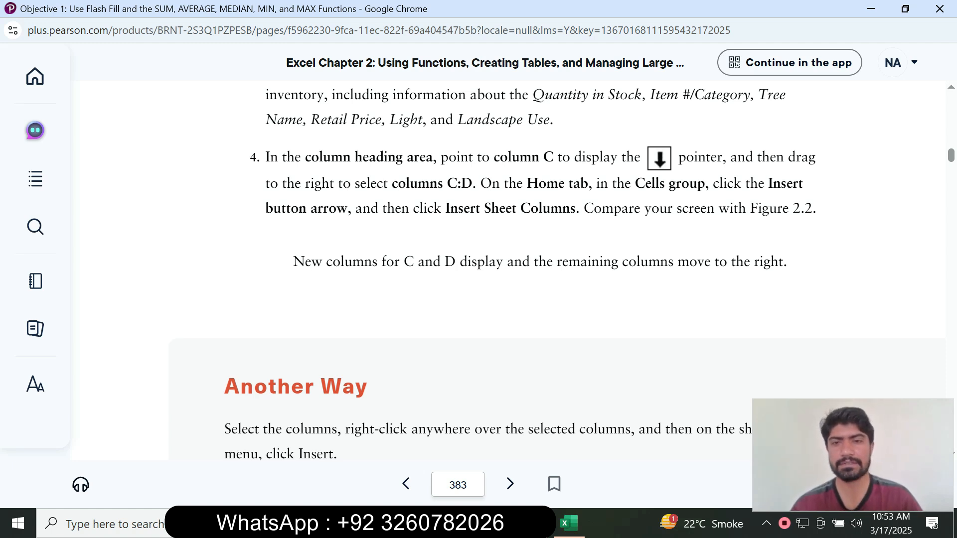
# - Following textbook step 4, insert two new sheet columns at C:D in Sheet1 of the Excel workbook
pyautogui.click(569, 522)
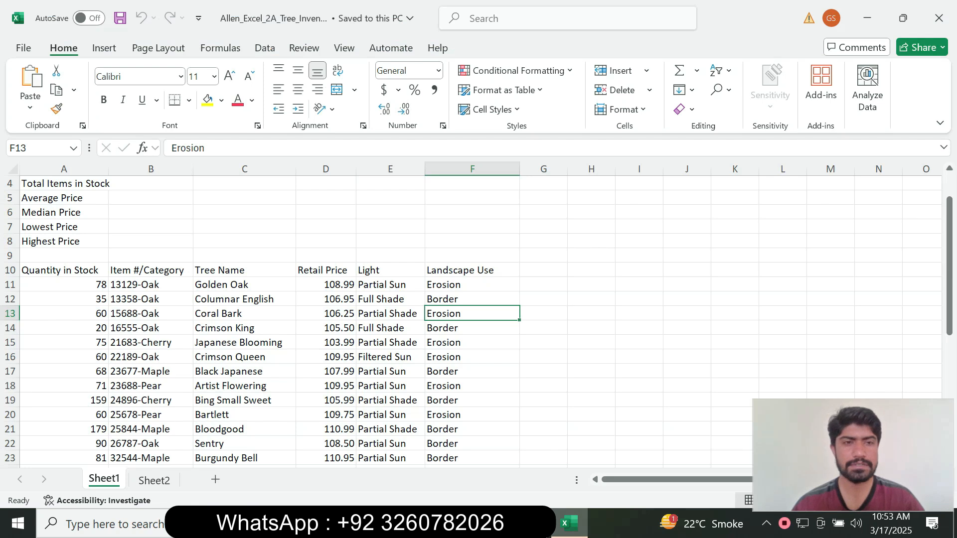
pyautogui.click(245, 169)
pyautogui.moveTo(543, 524)
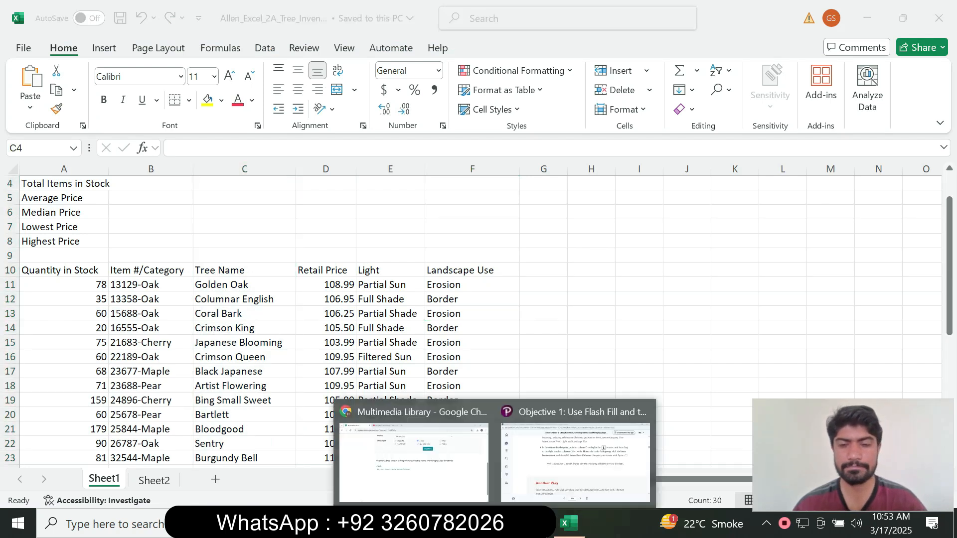
pyautogui.click(571, 439)
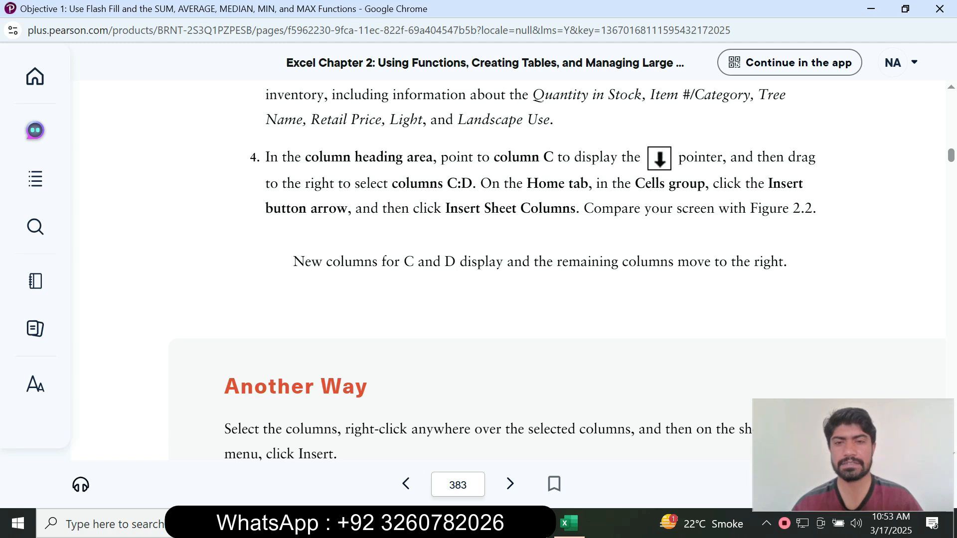
pyautogui.click(569, 523)
pyautogui.moveTo(244, 169); pyautogui.dragTo(326, 169)
pyautogui.rightClick(341, 171)
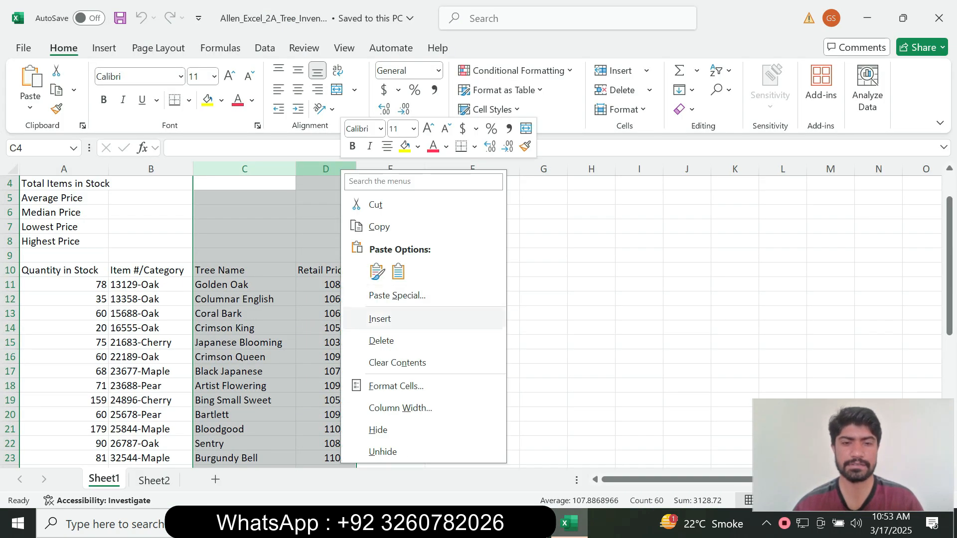
pyautogui.click(368, 318)
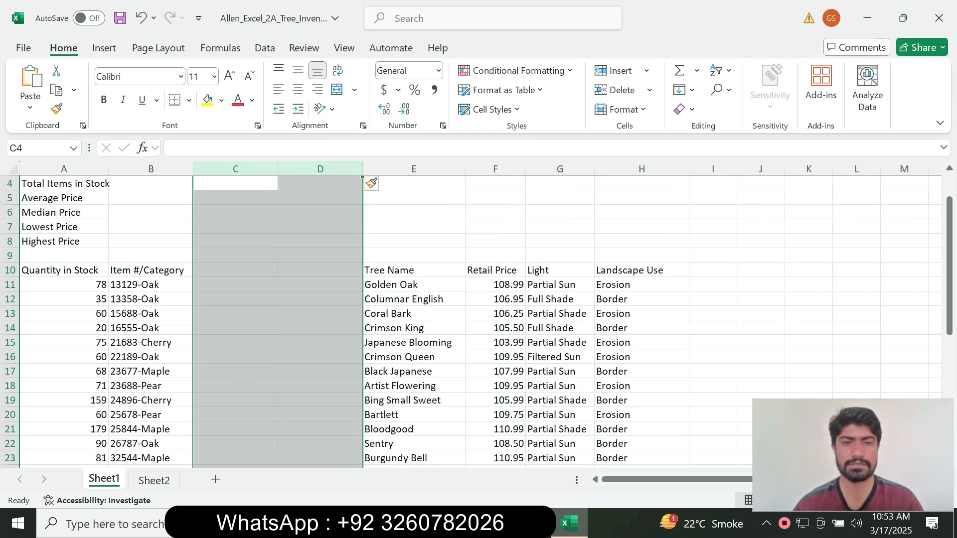
# - Compare the new columns C and D in the Excel worksheet with Figure 2.2 in the Chrome textbook
pyautogui.moveTo(417, 314)
pyautogui.mouseDown()
pyautogui.moveTo(493, 469)
pyautogui.moveTo(424, 329)
pyautogui.mouseUp()
pyautogui.click(236, 271)
pyautogui.moveTo(496, 523)
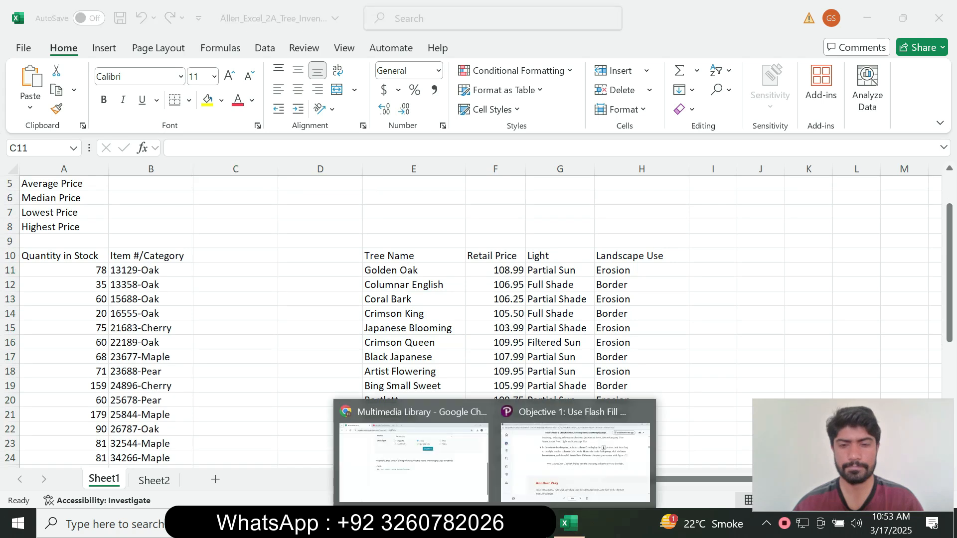
pyautogui.click(578, 453)
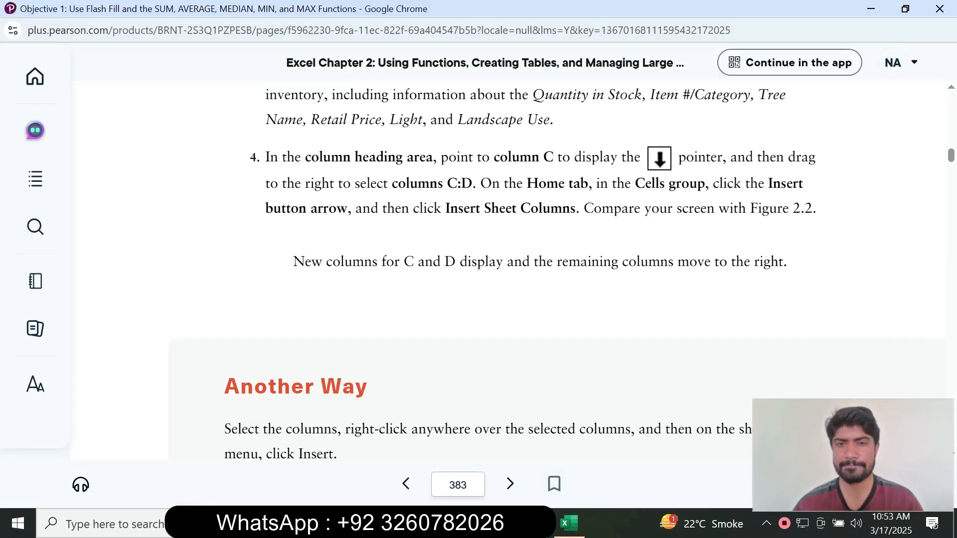
pyautogui.scroll(-10, 499, 269)
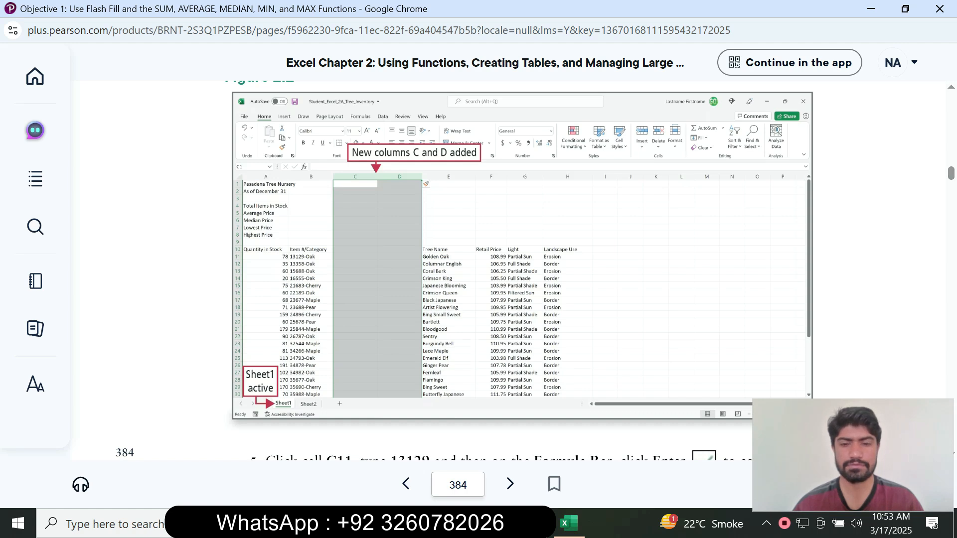
pyautogui.click(569, 524)
pyautogui.click(235, 169)
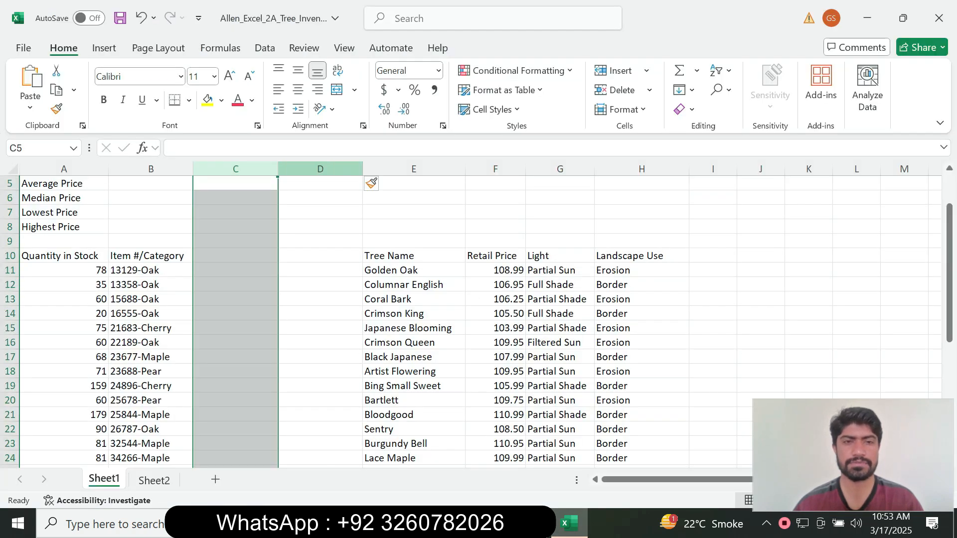
pyautogui.keyDown('shift'); pyautogui.click(320, 168); pyautogui.keyUp('shift')
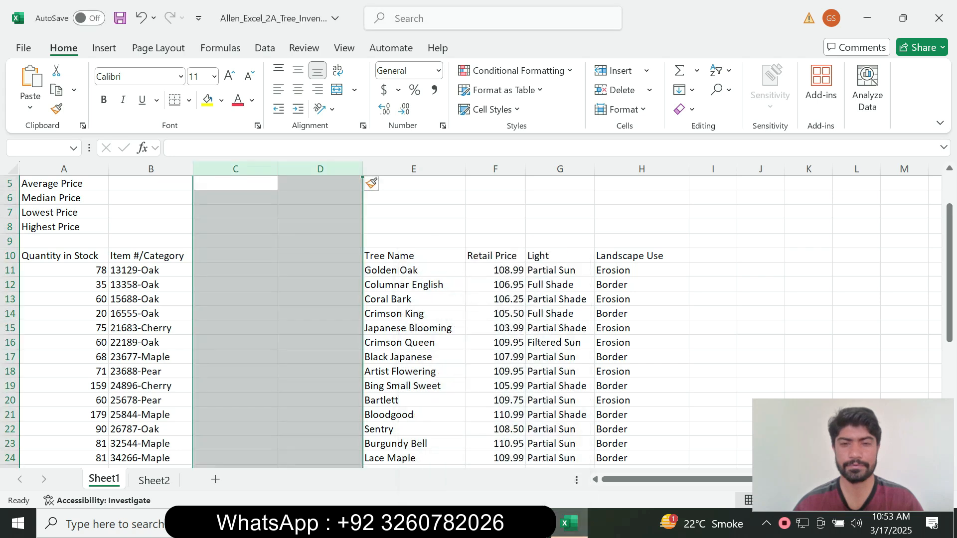
pyautogui.click(496, 523)
pyautogui.click(577, 461)
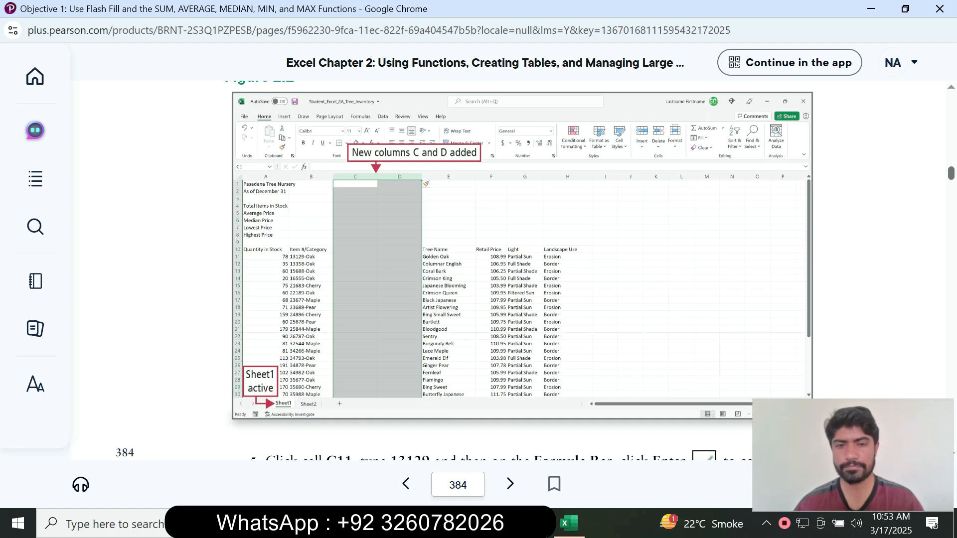
# - Read textbook steps 5 and 6 about the cell C11 entry and the Flash Fill command
pyautogui.scroll(-4, 499, 269)
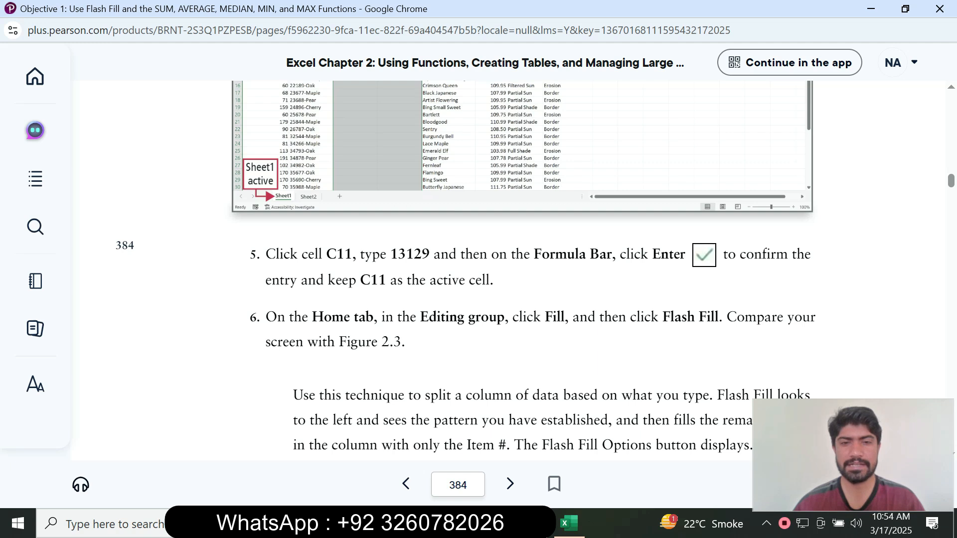
pyautogui.moveTo(391, 254); pyautogui.dragTo(429, 254)
pyautogui.click(470, 341)
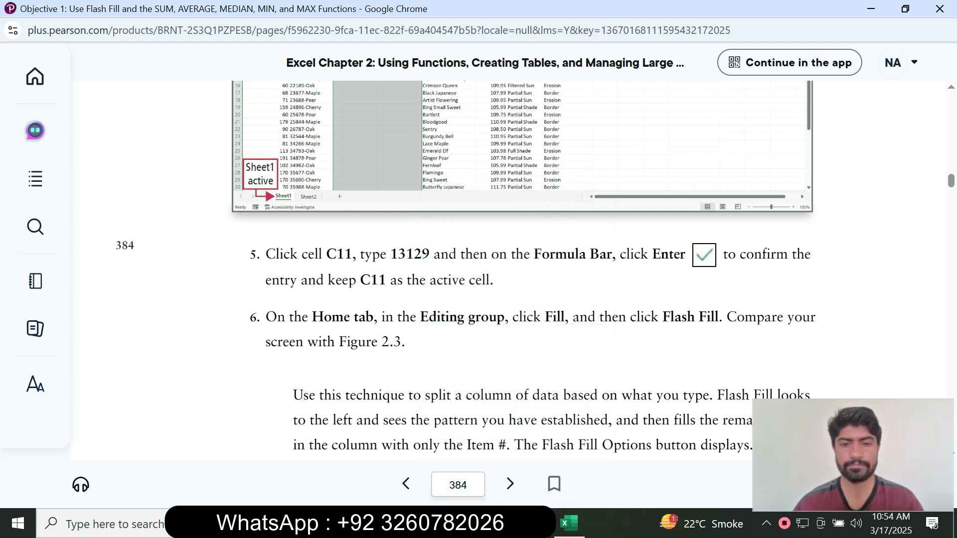
# - Switch to the Excel workbook and enter 13129 in cell C11 of Sheet1
pyautogui.click(569, 523)
pyautogui.click(235, 256)
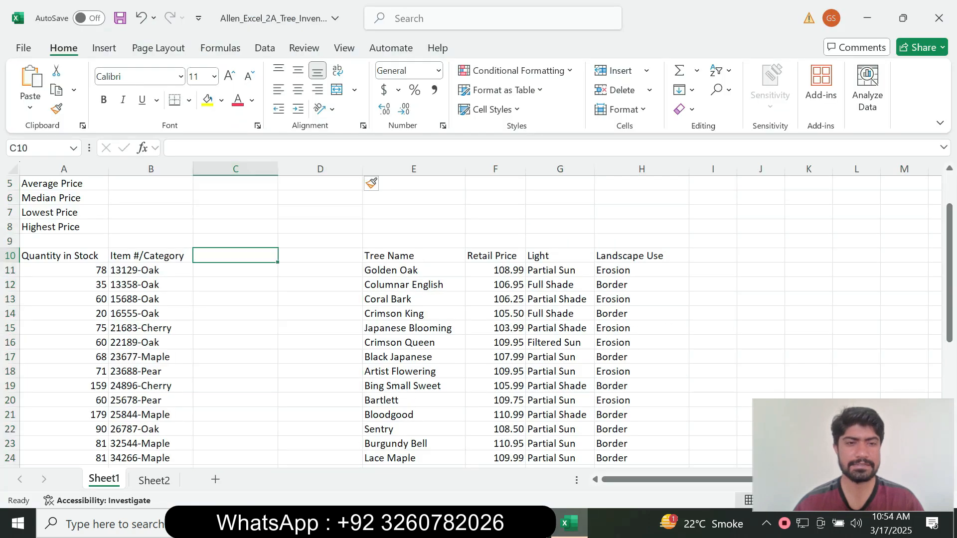
pyautogui.click(235, 270)
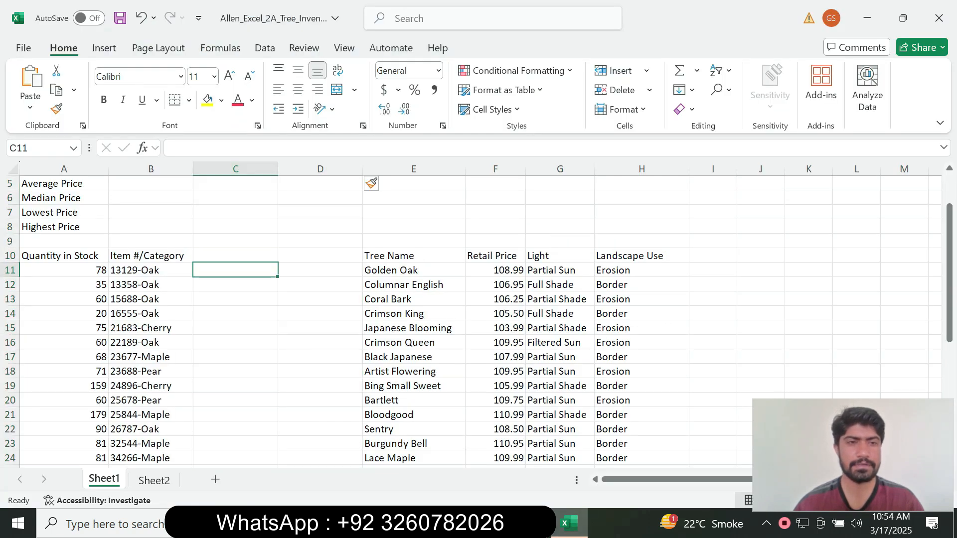
pyautogui.press('F2')
pyautogui.hotkey('ctrl', 'v')
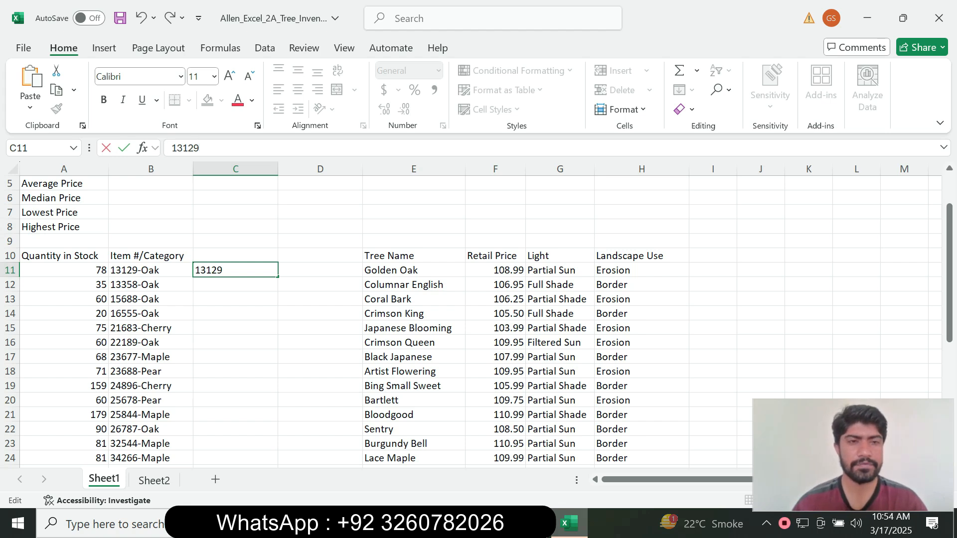
pyautogui.press('Return')
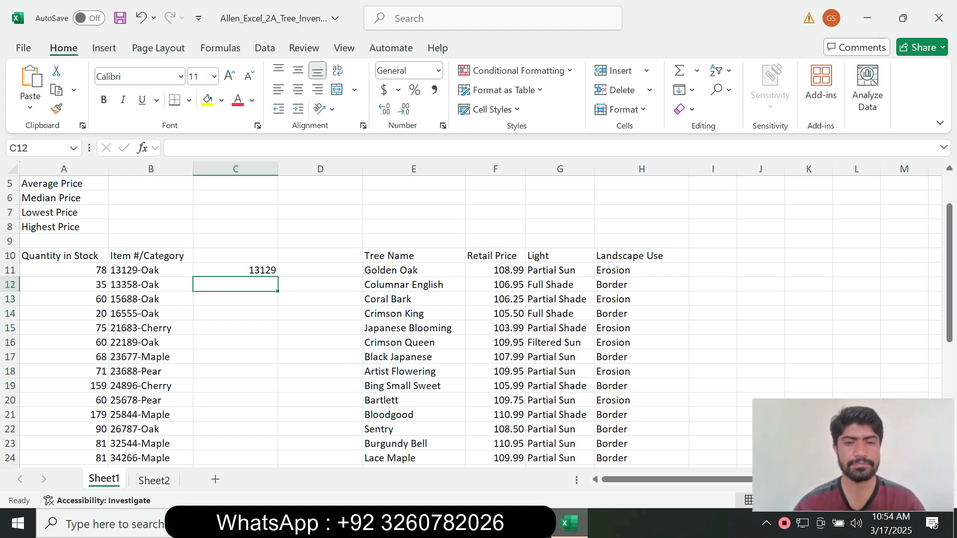
# - Recheck textbook step 6 in Chrome, then Flash Fill column C in Excel from the entry in cell C11
pyautogui.click(496, 523)
pyautogui.click(417, 458)
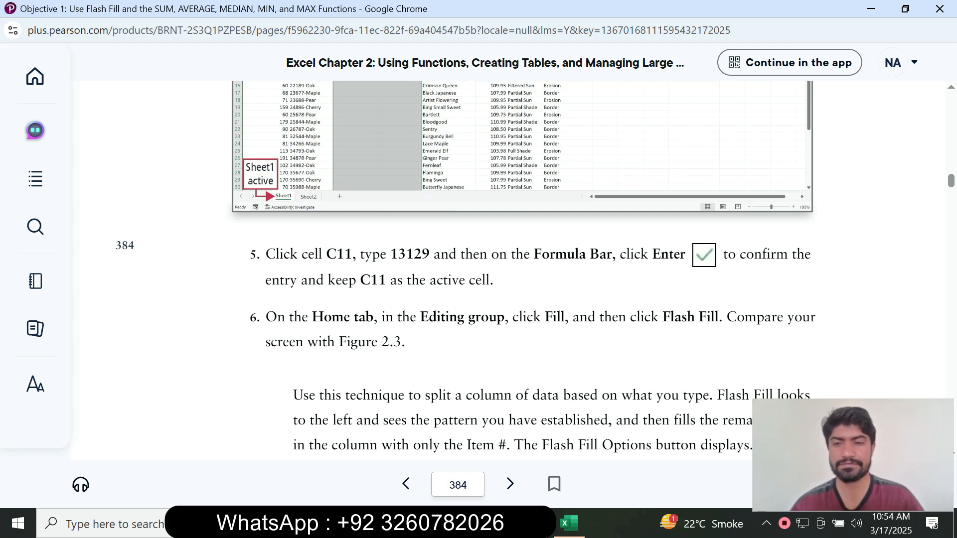
pyautogui.click(568, 523)
pyautogui.click(235, 270)
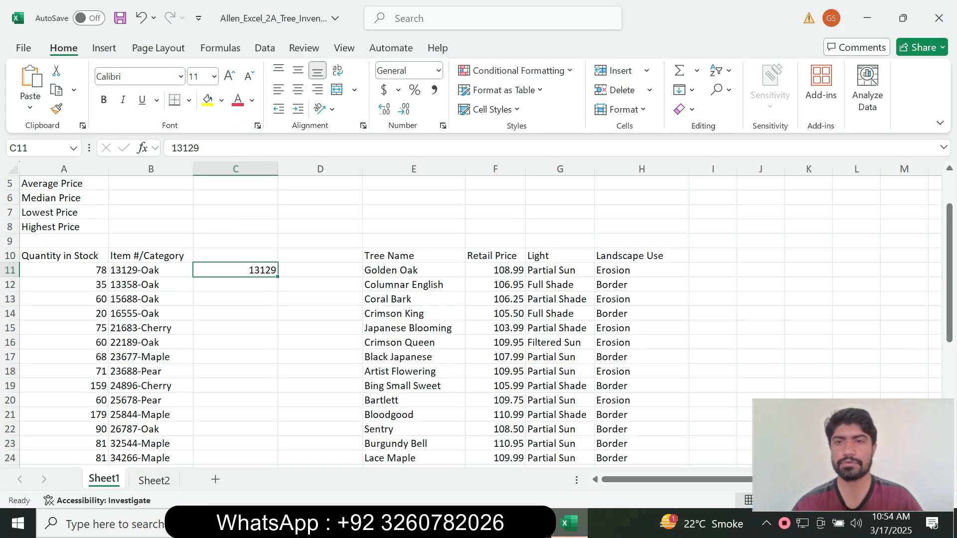
pyautogui.click(684, 89)
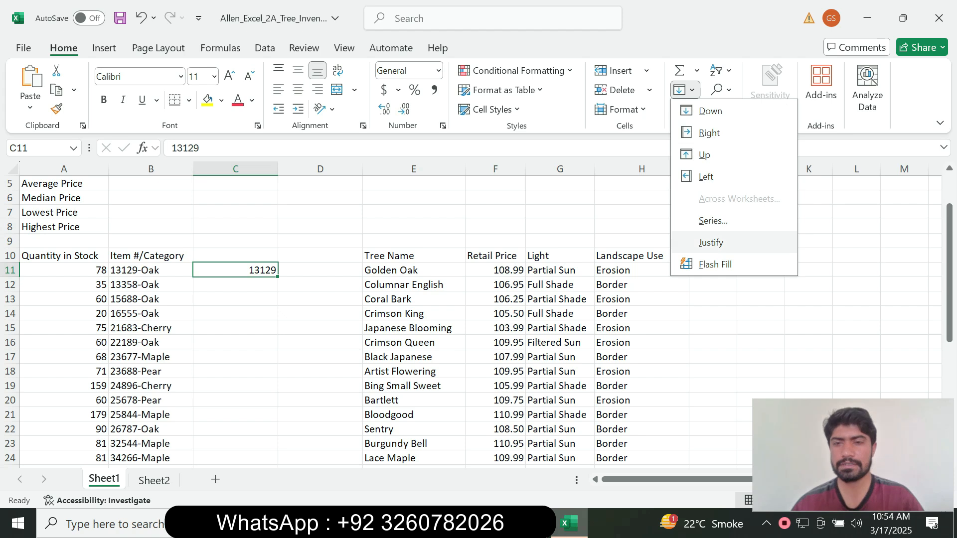
pyautogui.click(715, 264)
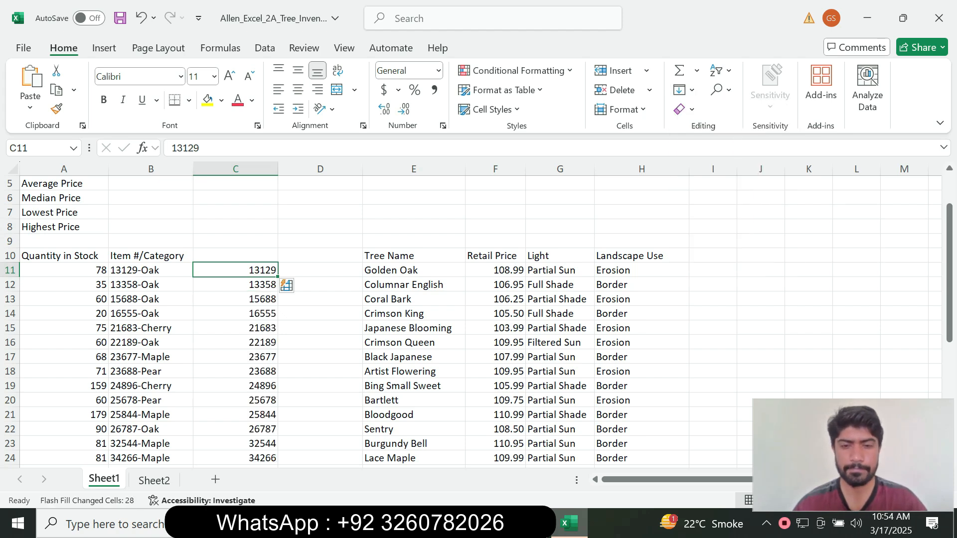
# - Compare the filled column C in Excel with Figure 2.3 in the Chrome textbook, and read steps 7 to 9
pyautogui.click(496, 523)
pyautogui.click(573, 454)
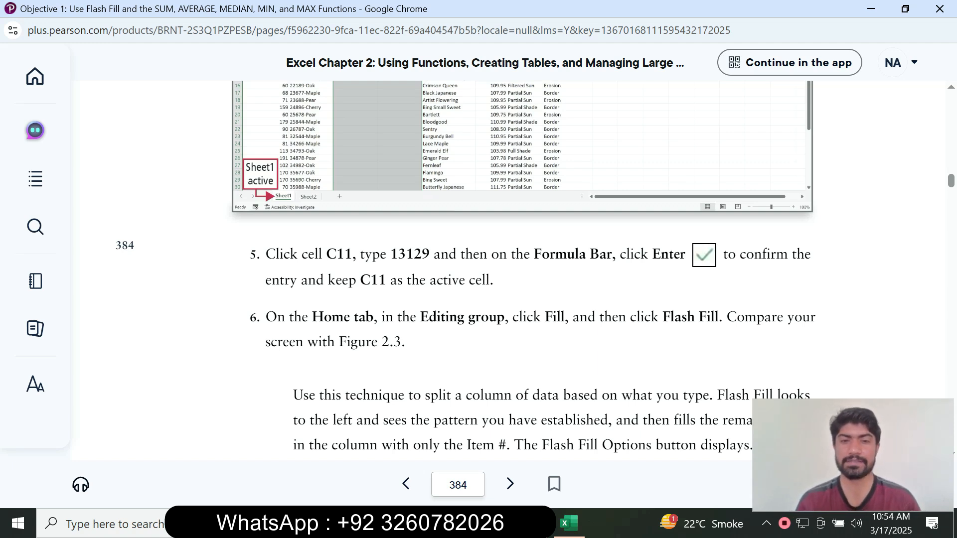
pyautogui.click(569, 523)
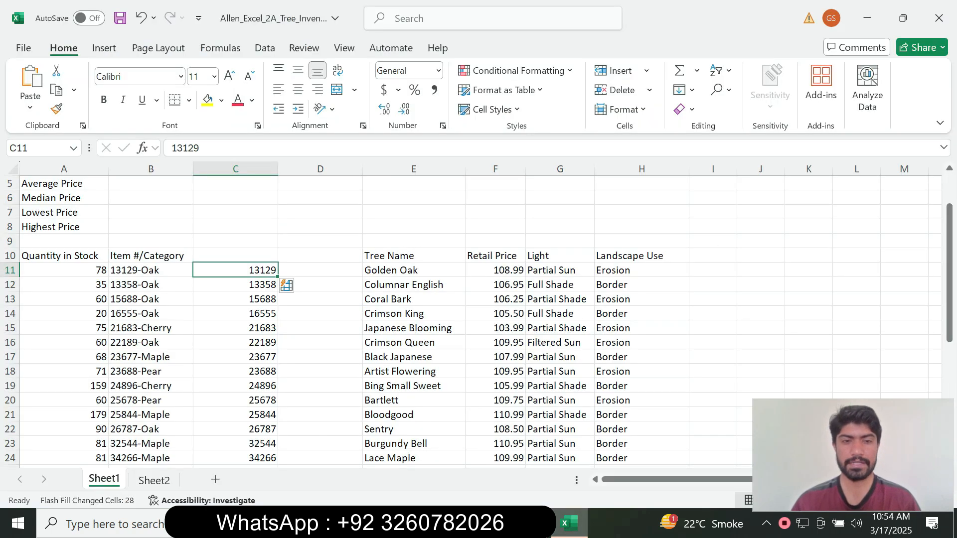
pyautogui.moveTo(493, 523)
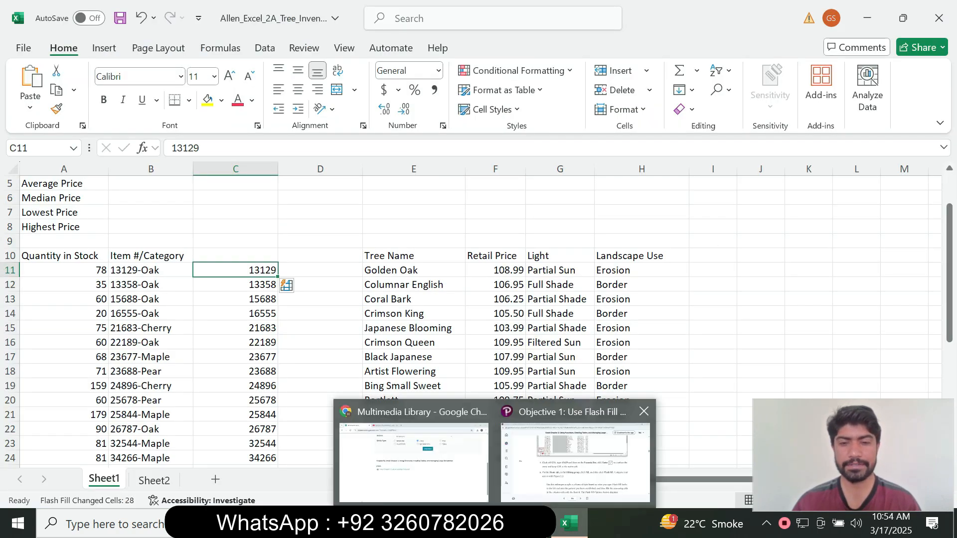
pyautogui.click(572, 406)
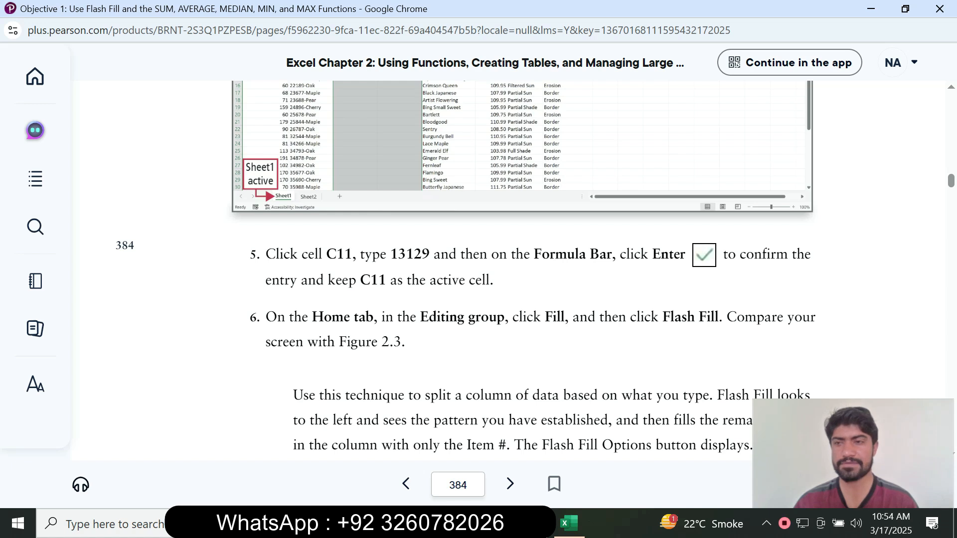
pyautogui.scroll(-5, 518, 269)
pyautogui.scroll(6, 518, 269)
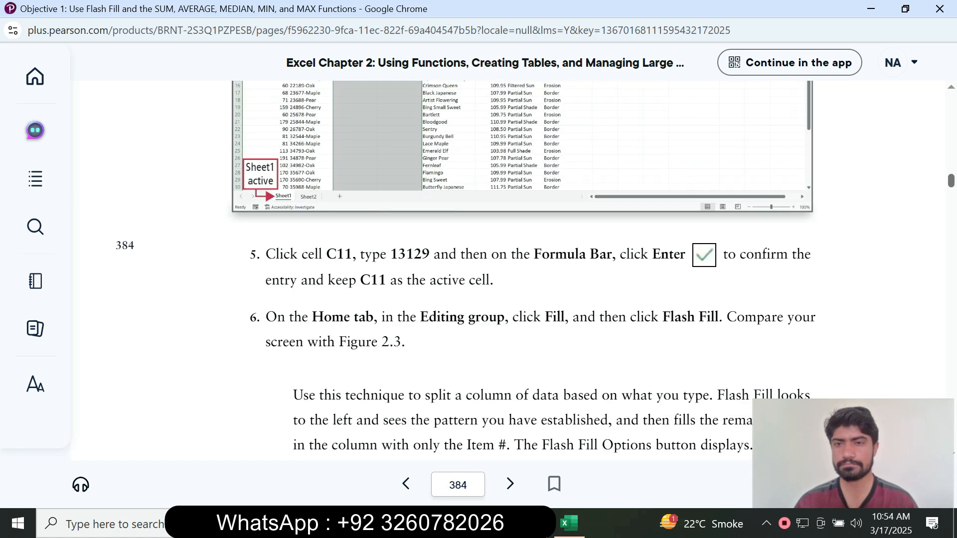
pyautogui.scroll(-4, 518, 269)
pyautogui.scroll(-5, 518, 269)
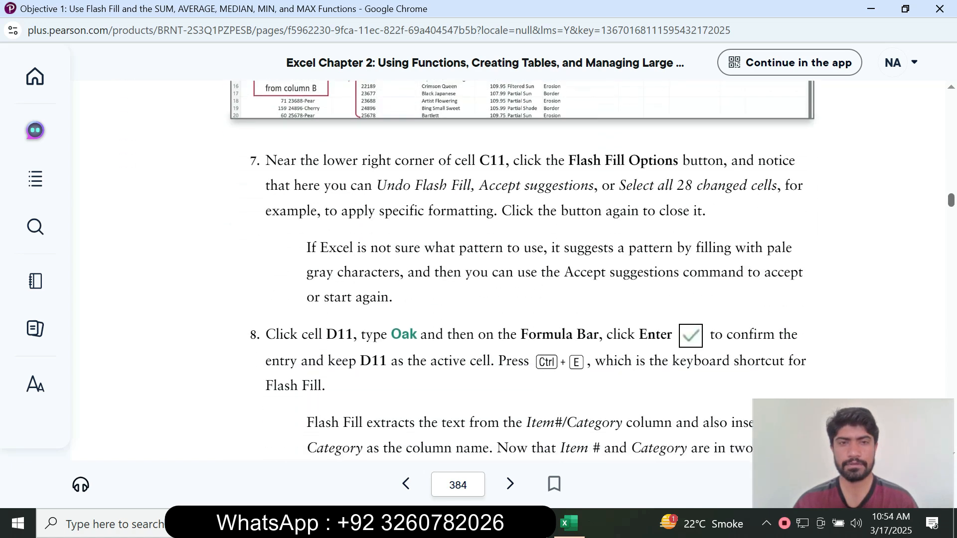
pyautogui.scroll(2, 518, 269)
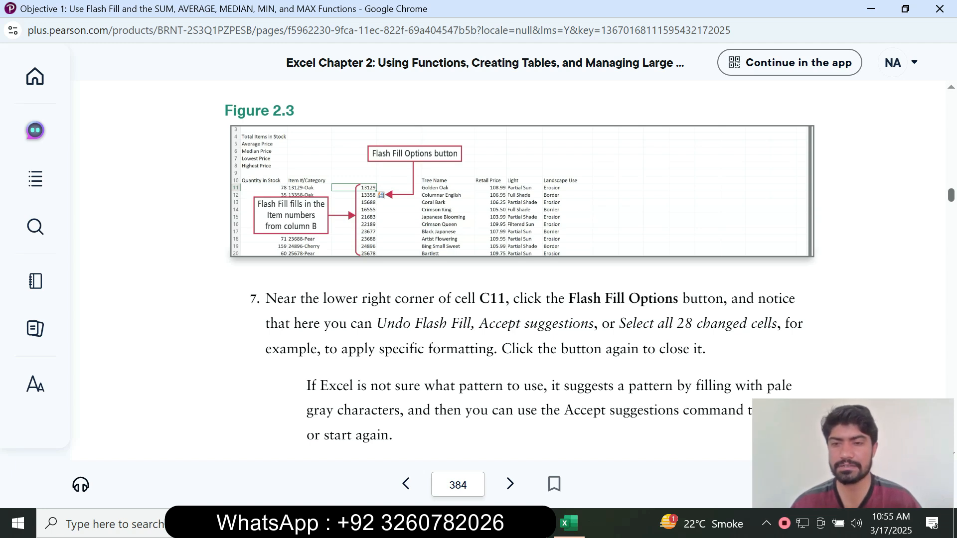
pyautogui.scroll(-5, 528, 269)
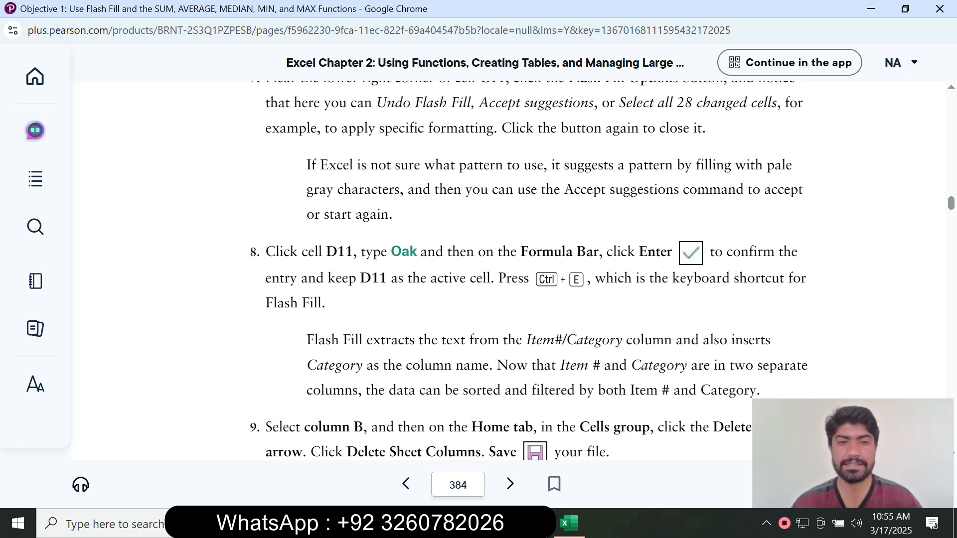
# - Copy the Oak text from textbook step 8 and enter Oak in cell D11 of the Excel worksheet
pyautogui.moveTo(391, 251); pyautogui.dragTo(417, 251)
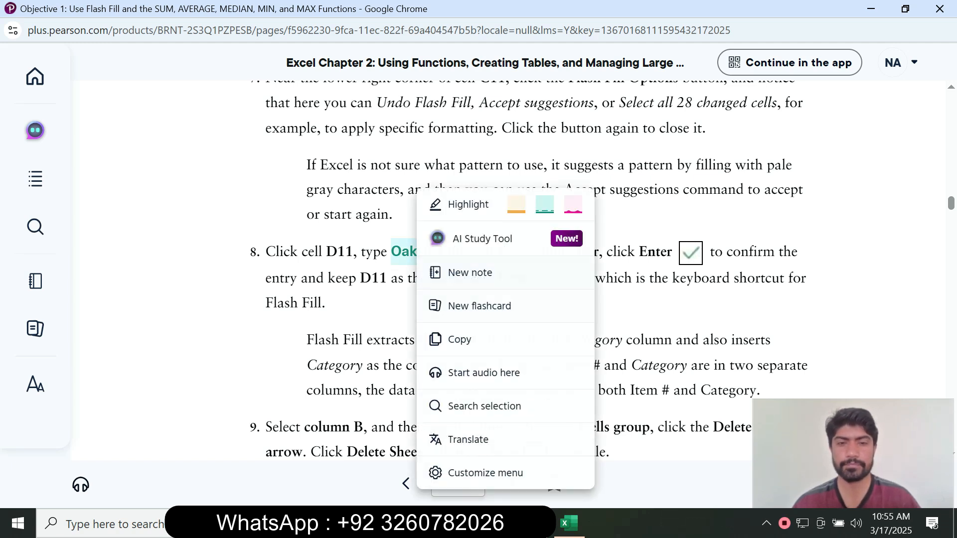
pyautogui.click(480, 337)
pyautogui.click(569, 523)
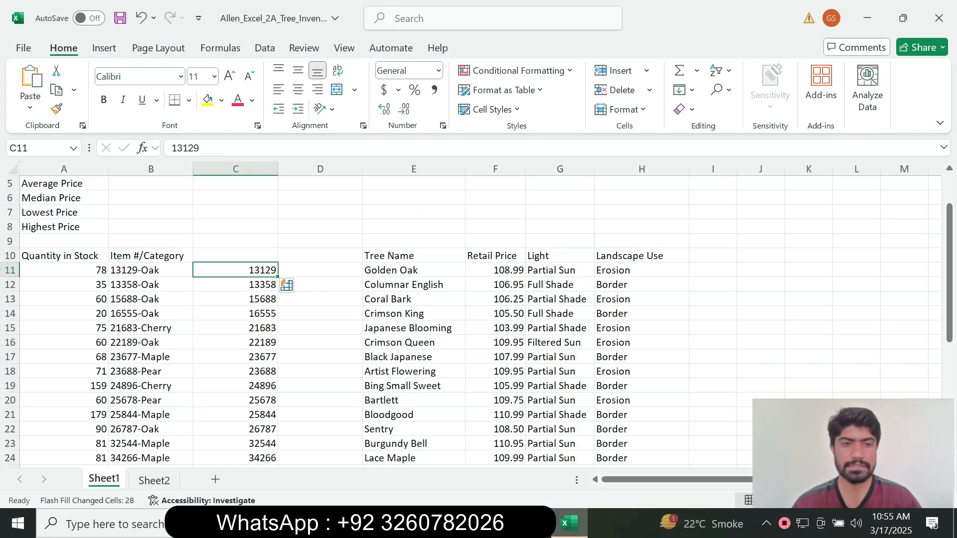
pyautogui.click(320, 270)
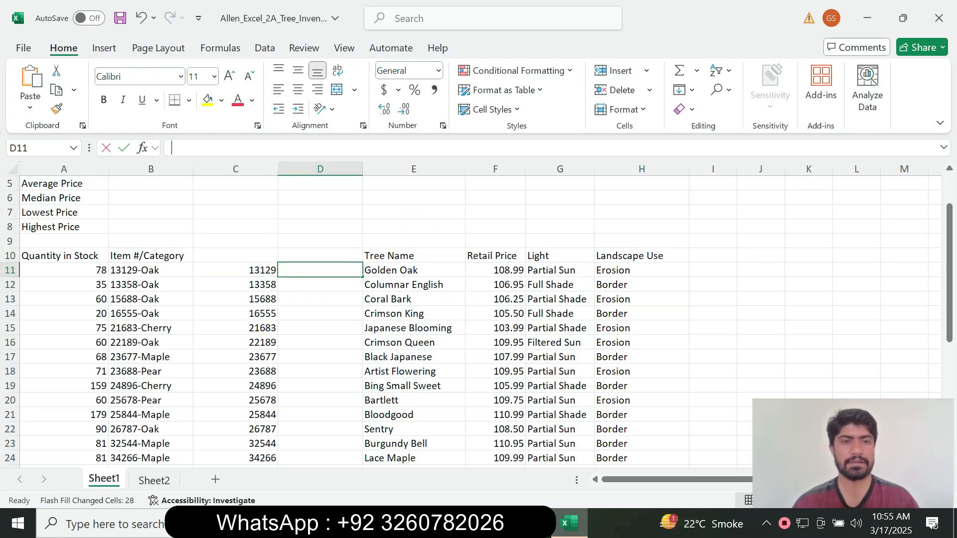
pyautogui.write('Oak')
pyautogui.press('Return')
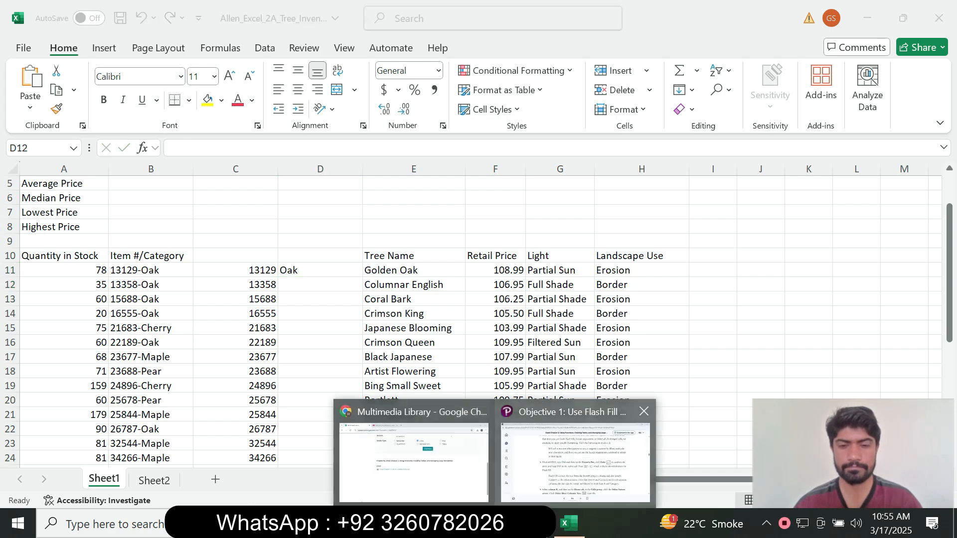
# - Reread textbook step 8 in Chrome, then Flash Fill column D in Excel from the Oak entry in cell D11
pyautogui.click(570, 451)
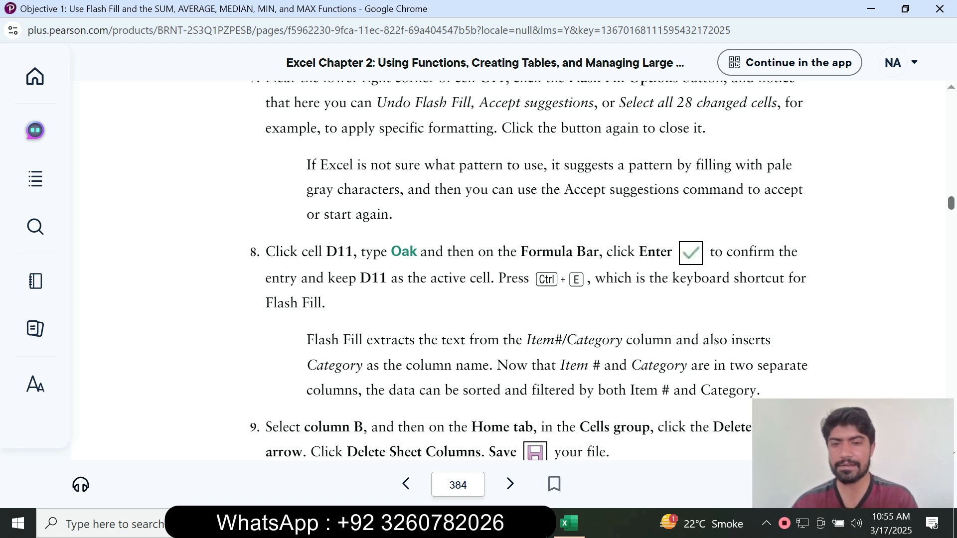
pyautogui.scroll(-3, 509, 269)
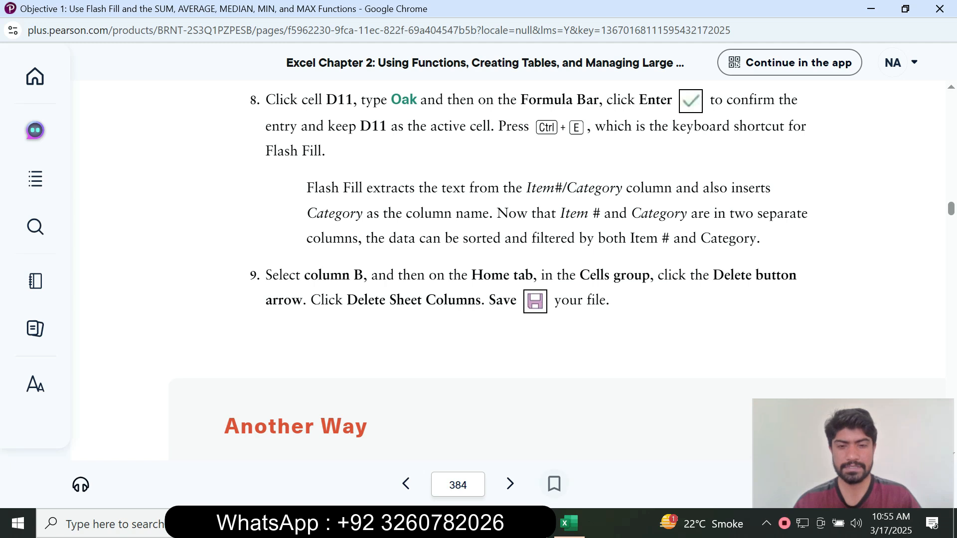
pyautogui.click(568, 523)
pyautogui.click(319, 270)
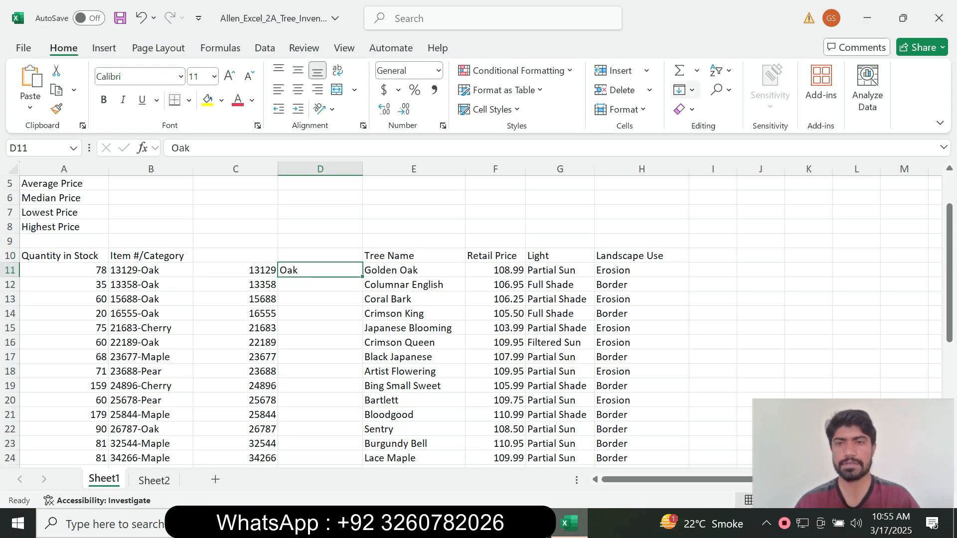
pyautogui.click(683, 91)
pyautogui.click(698, 264)
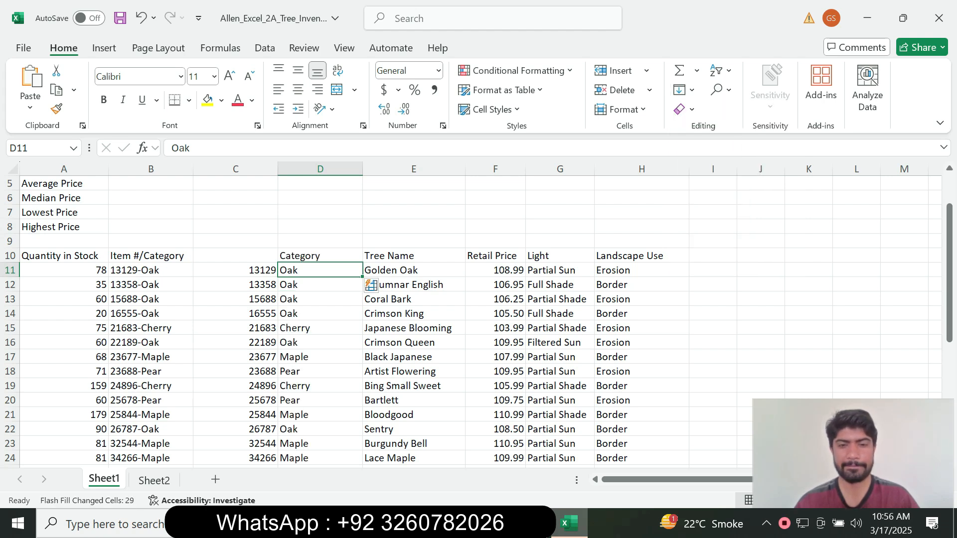
# - Following textbook step 9 in Chrome, delete the Item #/Category column B from Sheet1 in Excel
pyautogui.moveTo(494, 523)
pyautogui.click(576, 454)
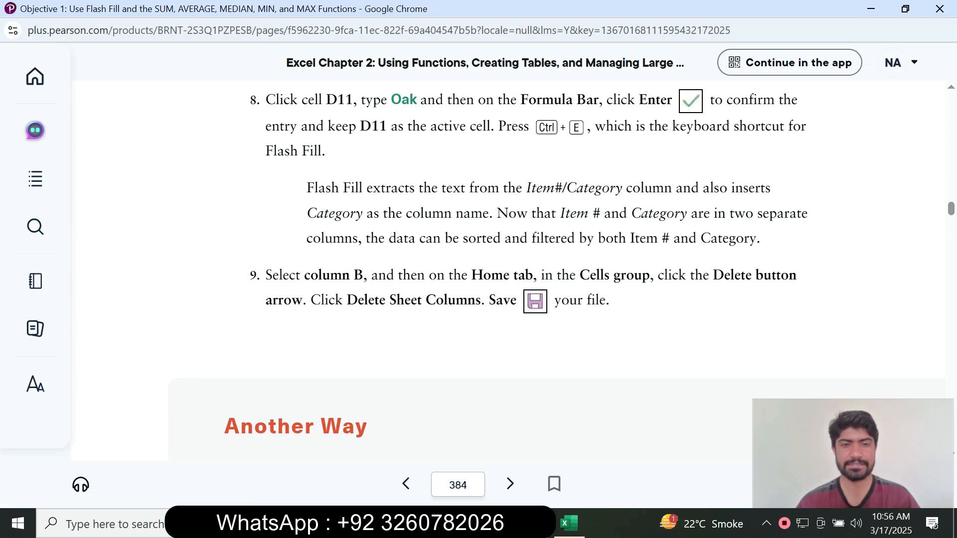
pyautogui.click(568, 523)
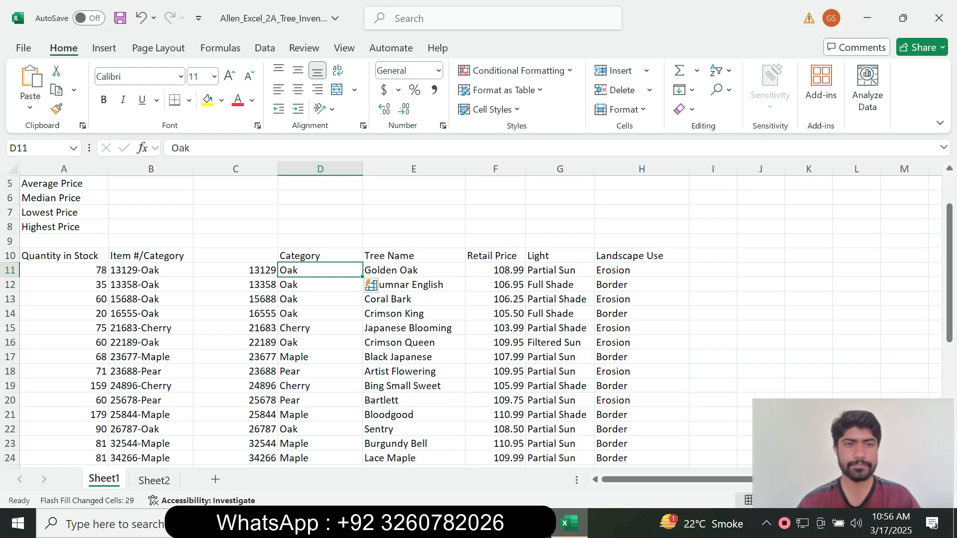
pyautogui.click(150, 169)
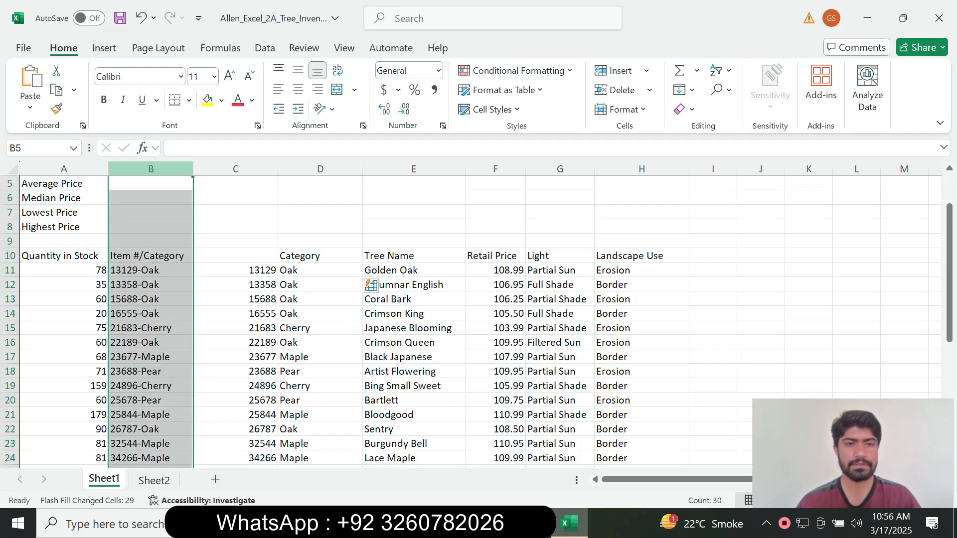
pyautogui.rightClick(174, 170)
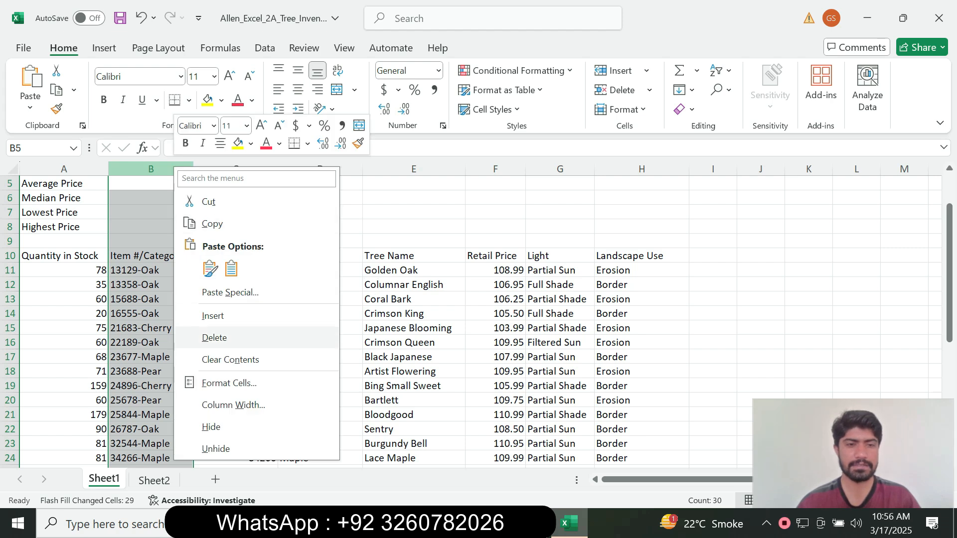
pyautogui.click(214, 337)
# - Check the end of textbook step 9 in Chrome, then save the Excel workbook
pyautogui.click(480, 523)
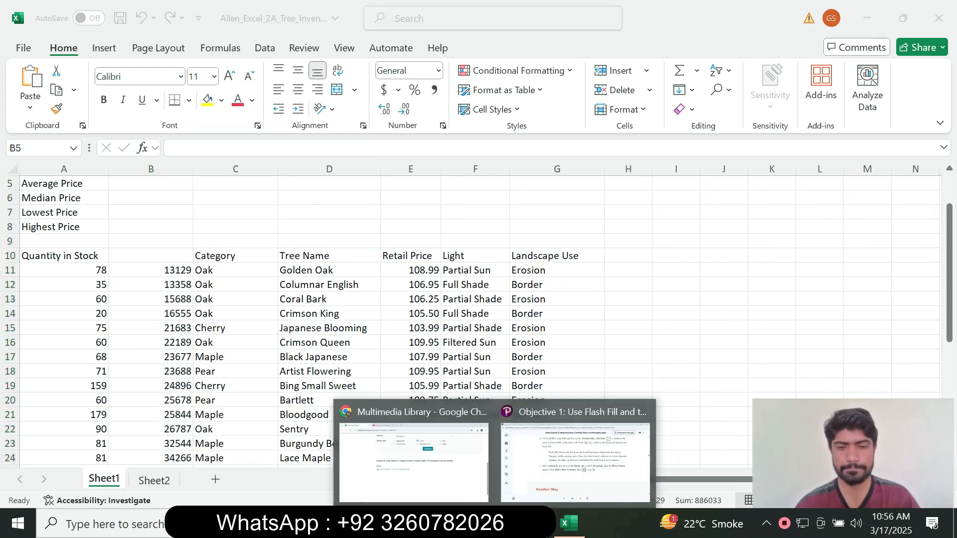
pyautogui.click(552, 471)
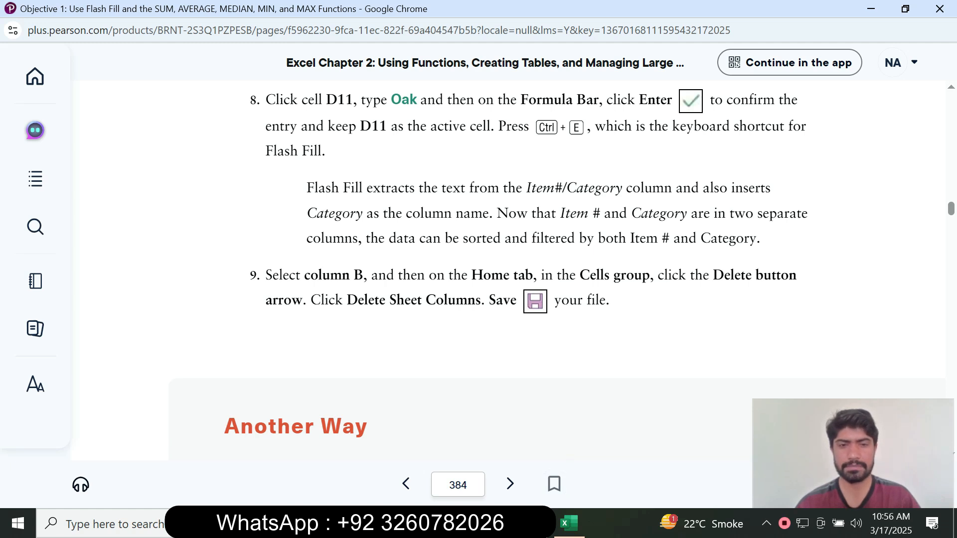
pyautogui.click(568, 523)
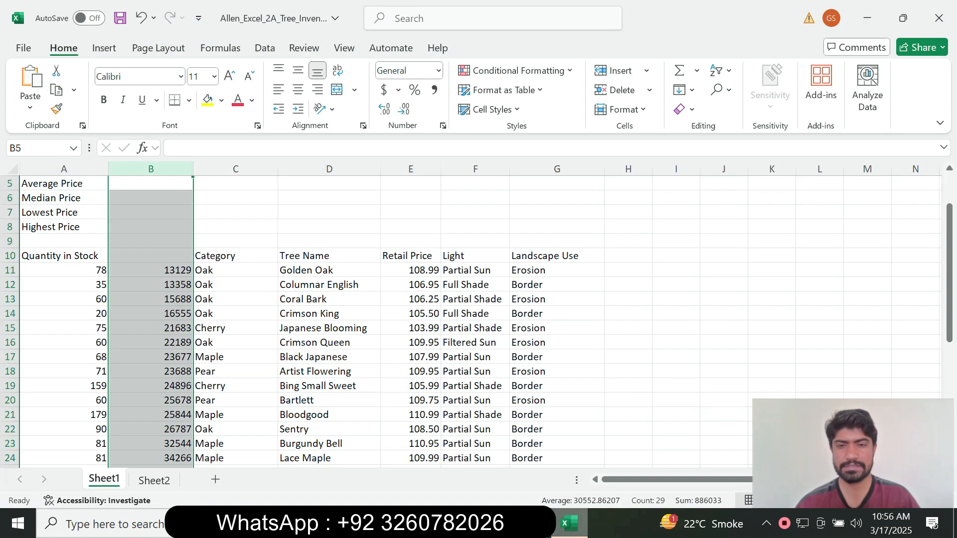
pyautogui.click(120, 18)
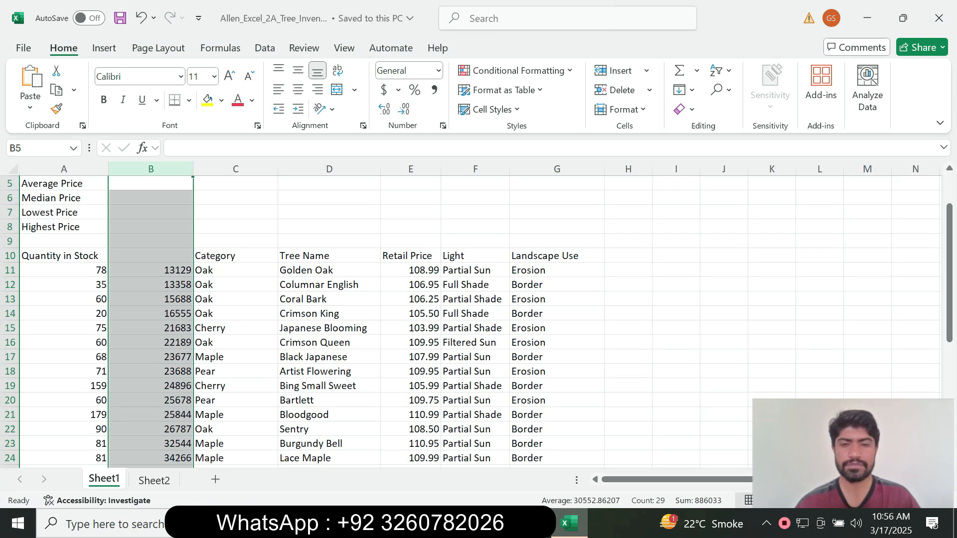
# - Go to Activity 2.02 in the Chrome textbook and copy the Item # text from its step 1
pyautogui.click(494, 523)
pyautogui.click(575, 461)
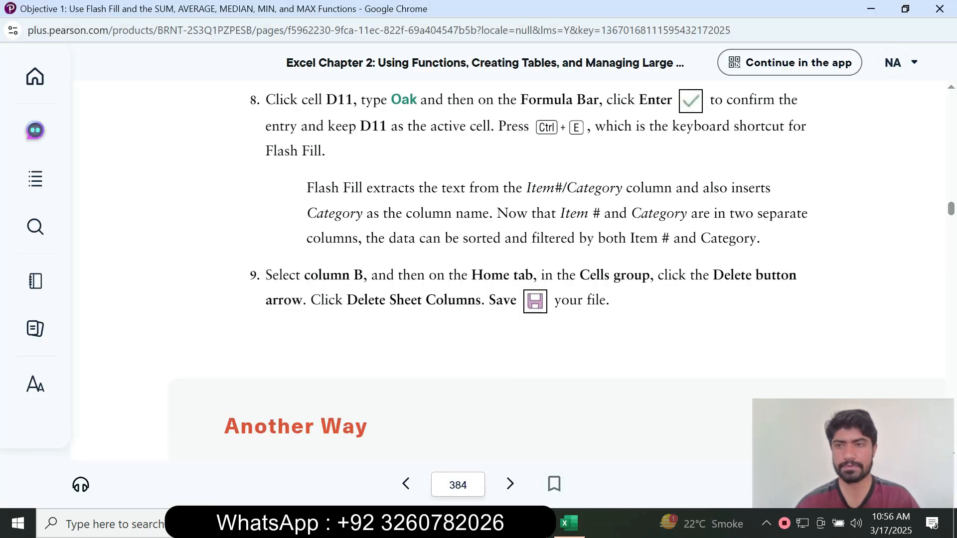
pyautogui.scroll(-3, 479, 249)
pyautogui.scroll(-5, 479, 249)
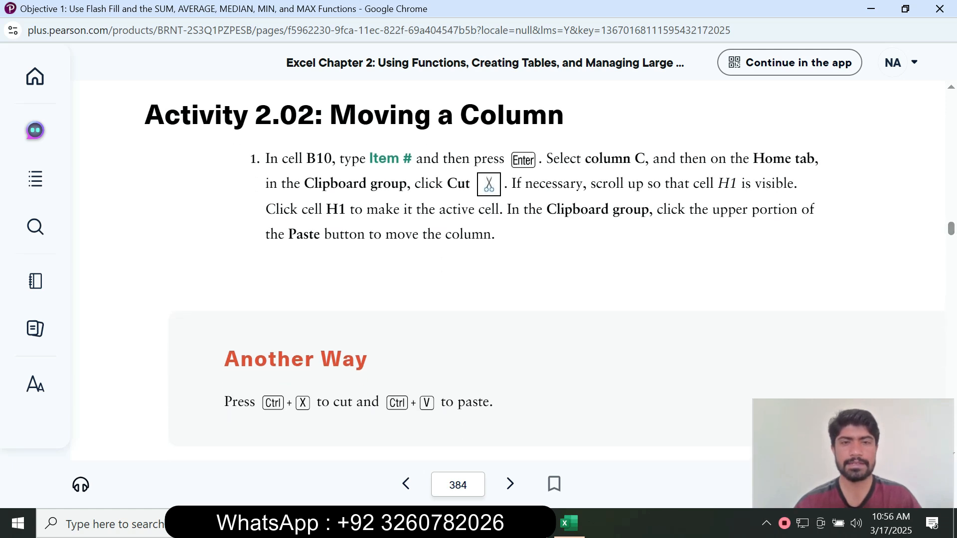
pyautogui.moveTo(369, 159); pyautogui.dragTo(412, 158)
pyautogui.click(452, 245)
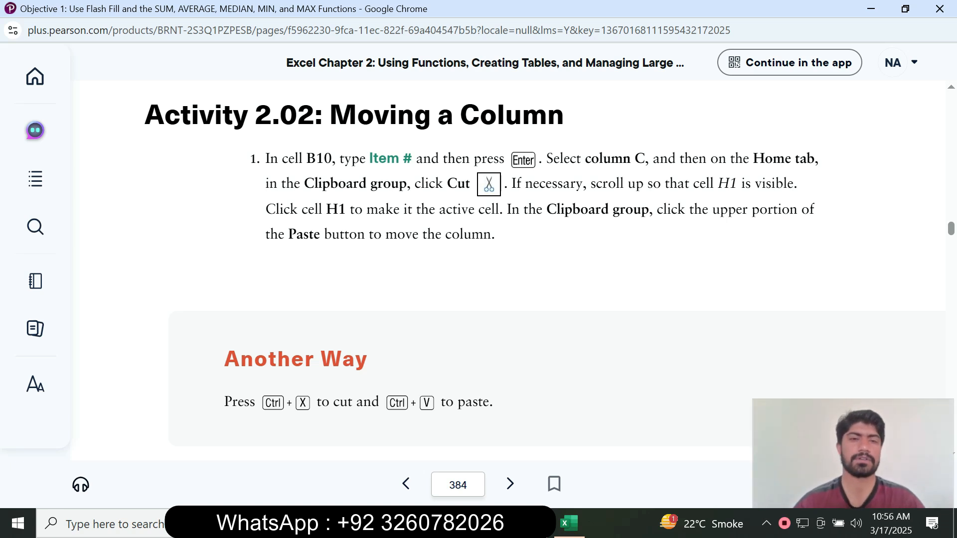
# - Switch to Excel and enter Item # as the column heading in cell B10 of Sheet1
pyautogui.click(568, 523)
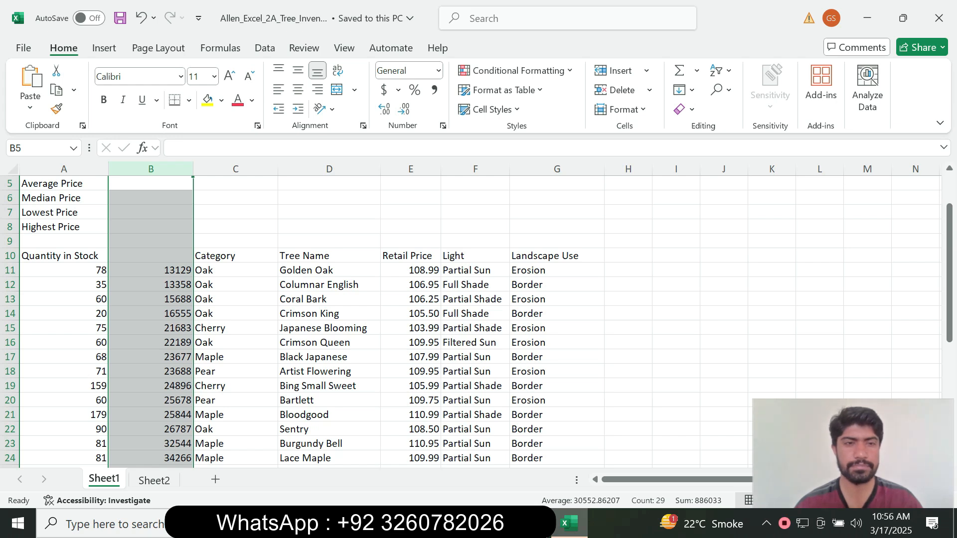
pyautogui.click(151, 256)
pyautogui.write('Item #')
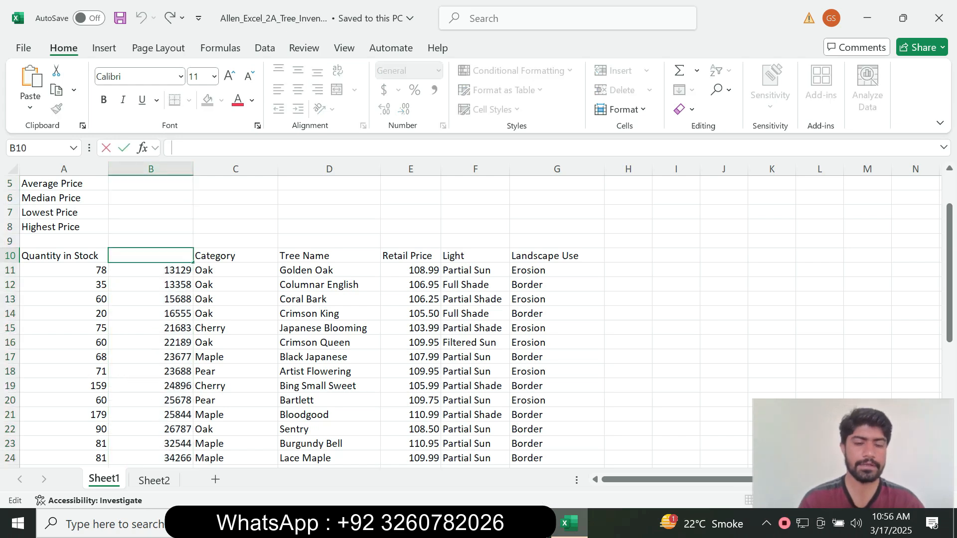
pyautogui.press('Return')
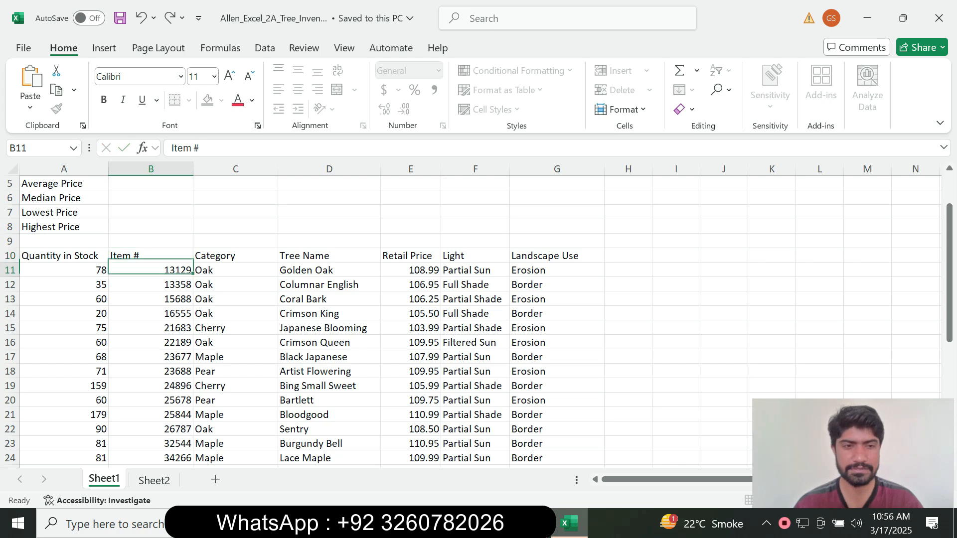
# - Check step 1 of Activity 2.02 in the Chrome textbook, then cut the Category column C in Excel
pyautogui.click(497, 523)
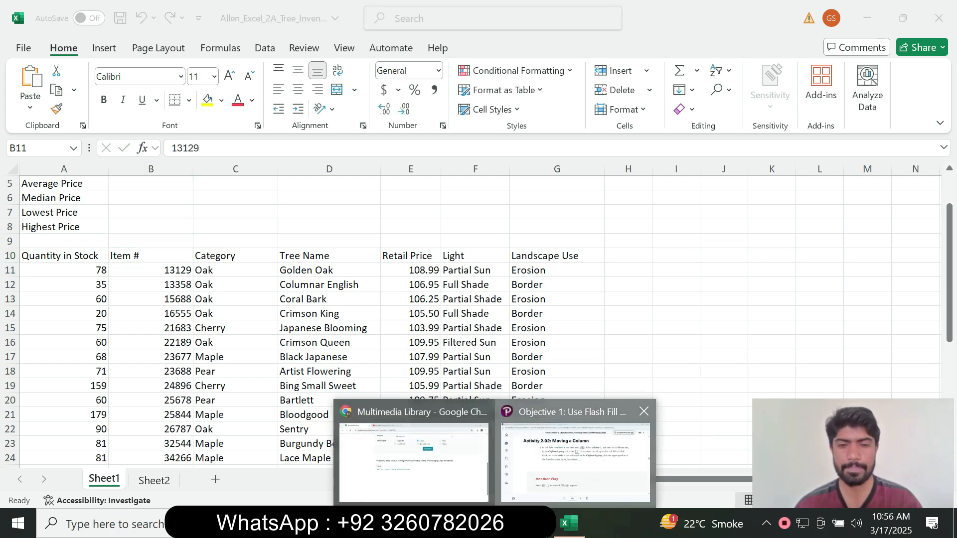
pyautogui.click(576, 455)
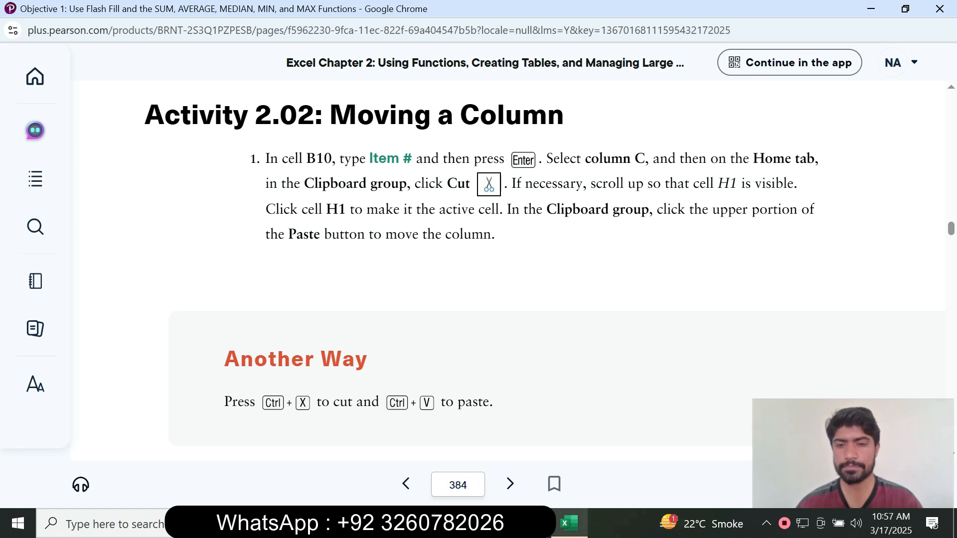
pyautogui.click(569, 523)
pyautogui.click(235, 168)
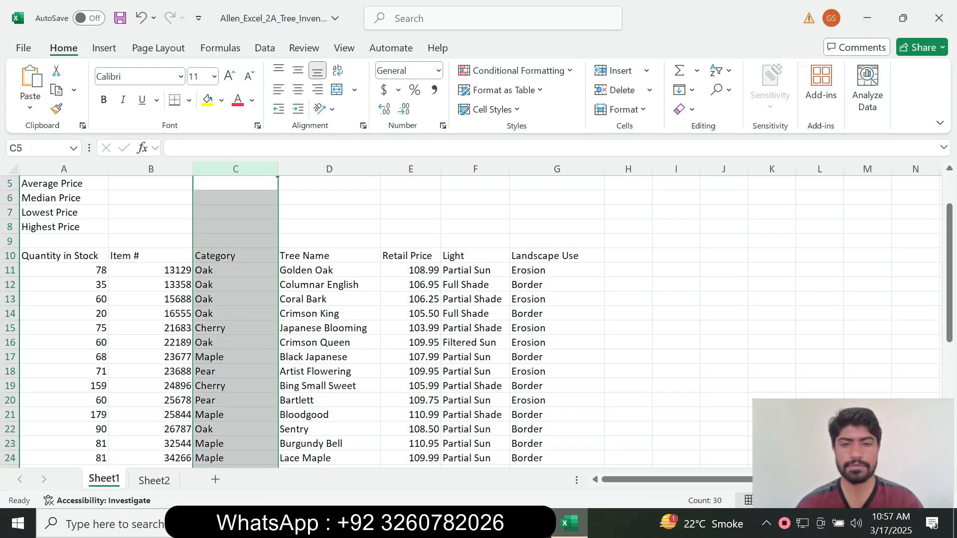
pyautogui.click(497, 523)
pyautogui.click(576, 454)
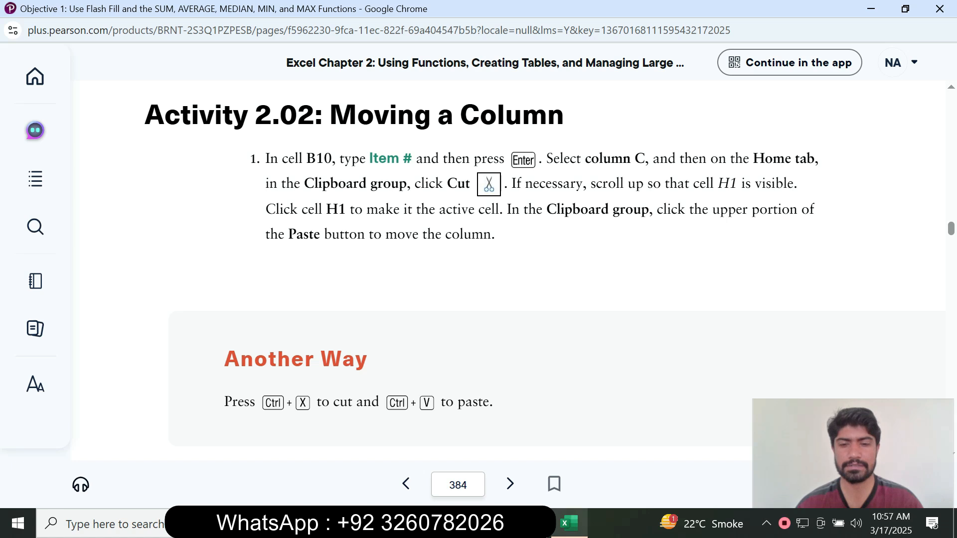
pyautogui.click(569, 523)
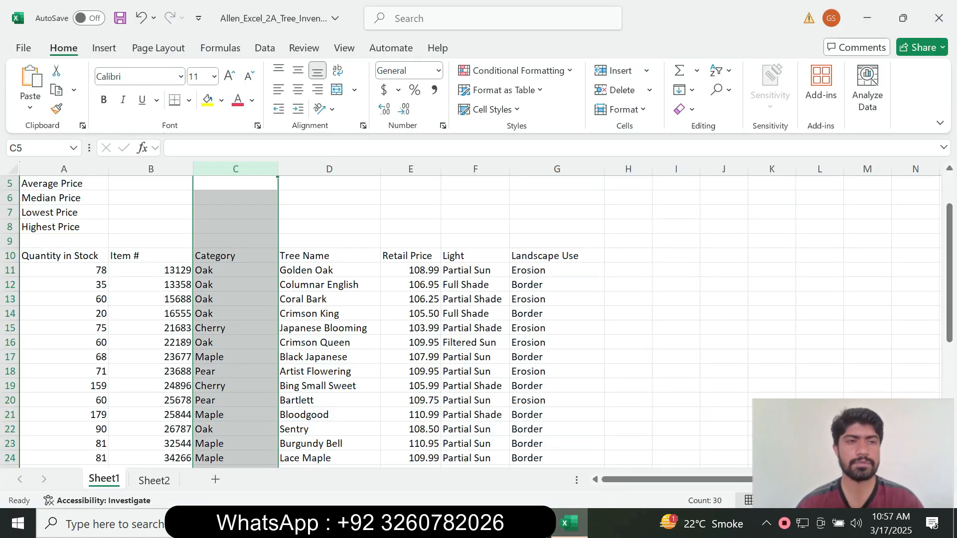
pyautogui.click(57, 70)
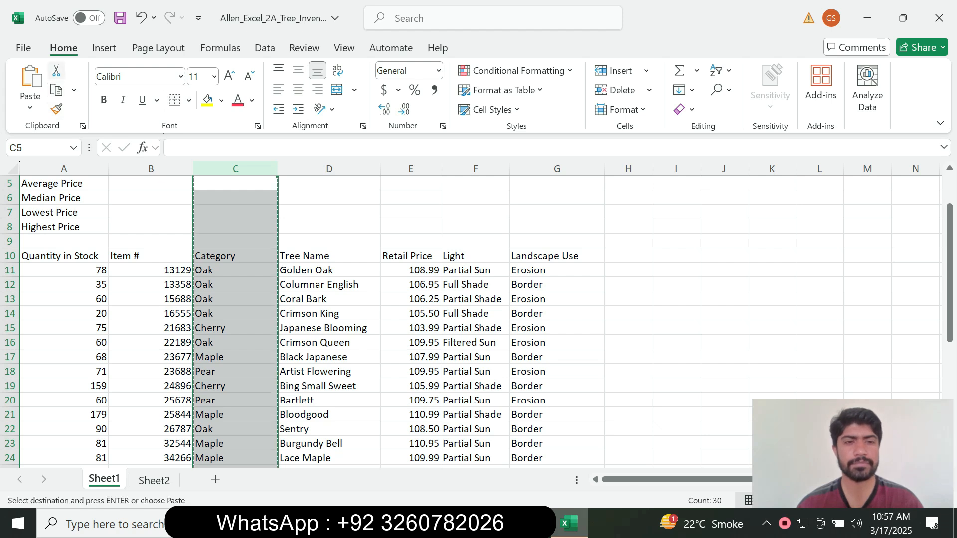
pyautogui.click(556, 444)
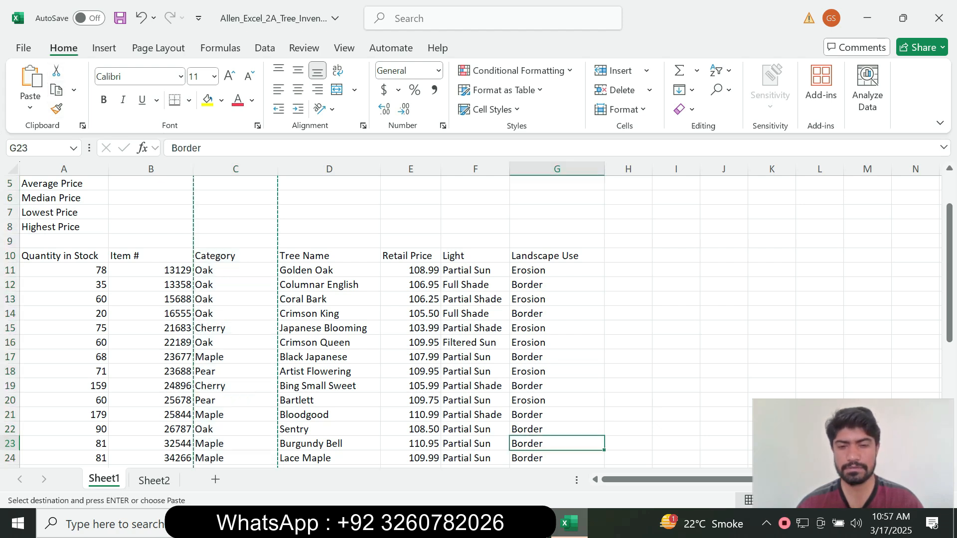
# - Reread the paste instruction in Chrome, then try to paste the cut Category column in Excel at cells H5 and H10
pyautogui.click(495, 523)
pyautogui.click(576, 463)
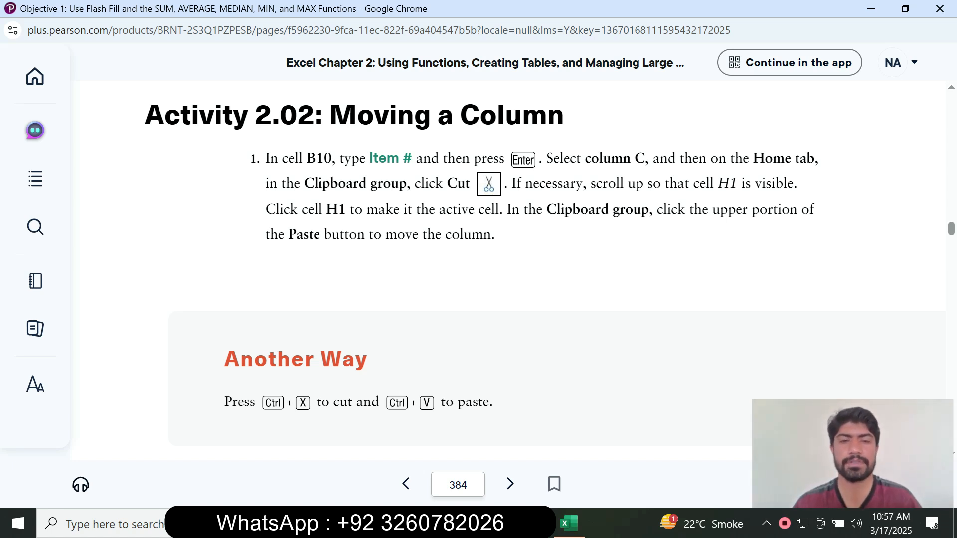
pyautogui.click(569, 523)
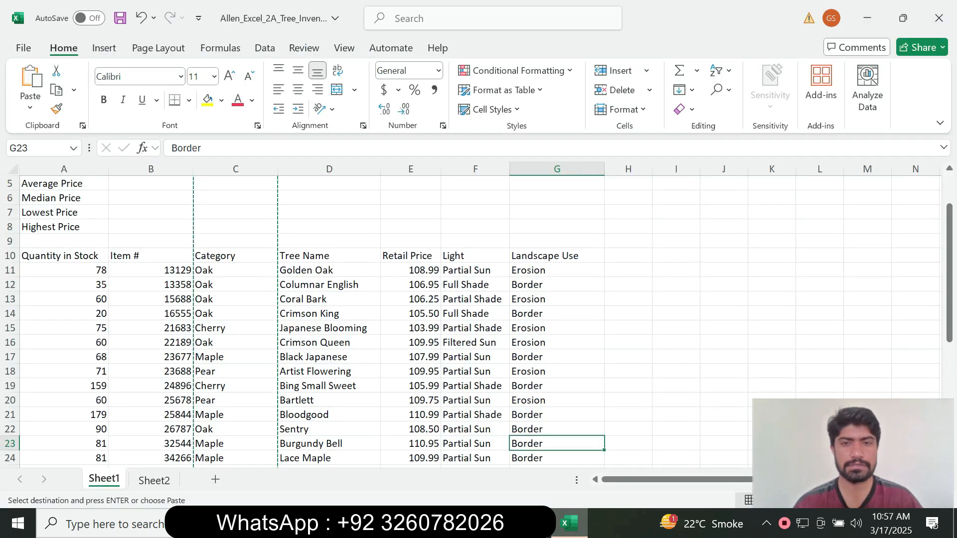
pyautogui.click(627, 256)
pyautogui.click(628, 183)
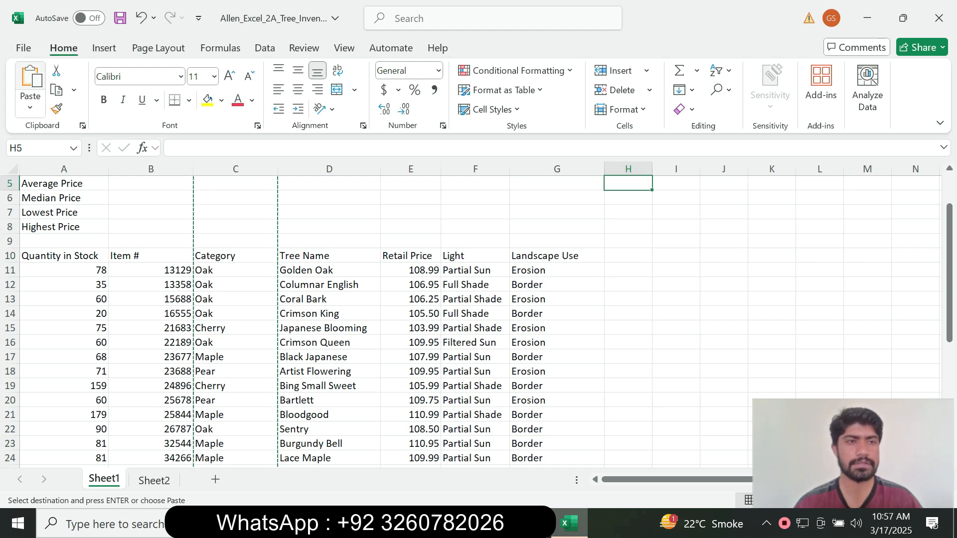
pyautogui.click(30, 80)
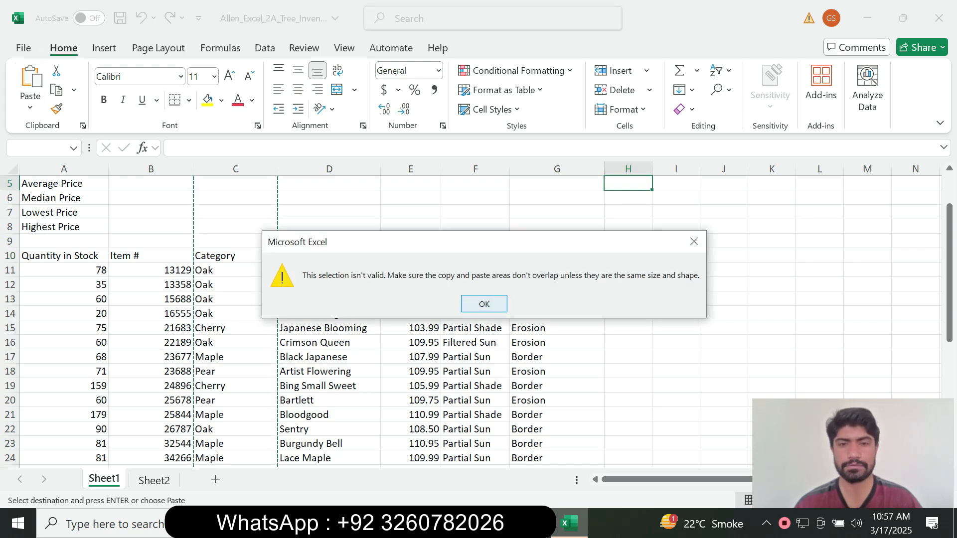
pyautogui.click(480, 303)
pyautogui.click(628, 255)
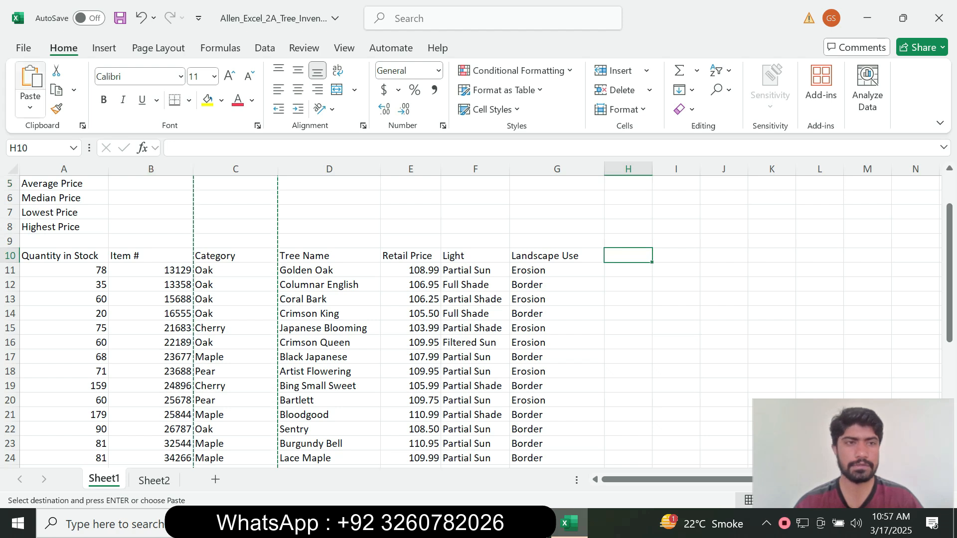
pyautogui.click(30, 80)
pyautogui.press('Return')
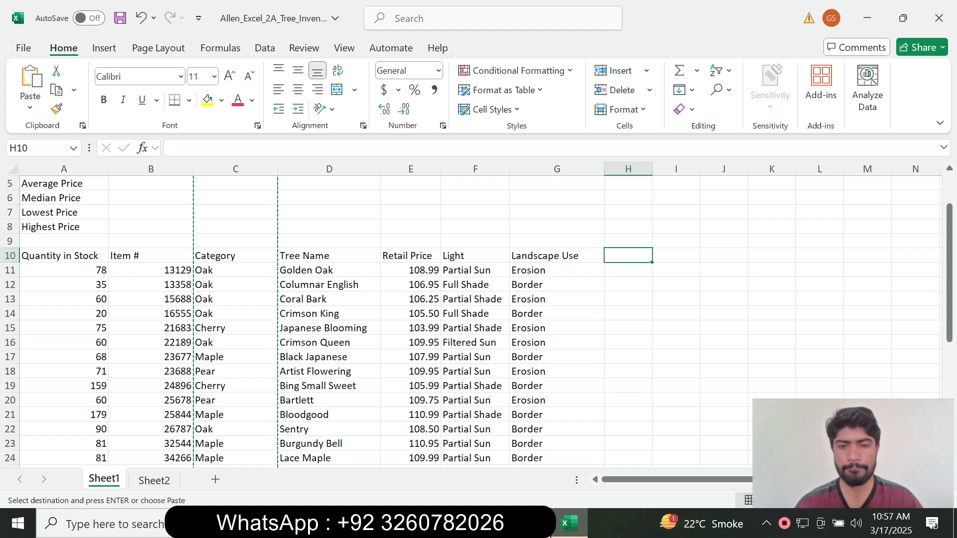
# - Recheck textbook step 1 in Chrome, then cut the Category column C in Excel and paste it into column H
pyautogui.moveTo(497, 524)
pyautogui.click(578, 456)
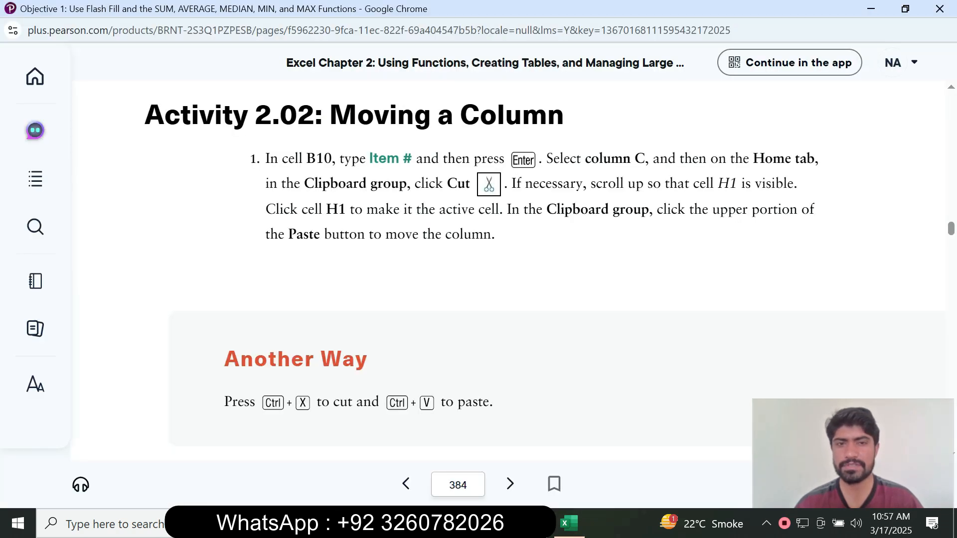
pyautogui.click(569, 523)
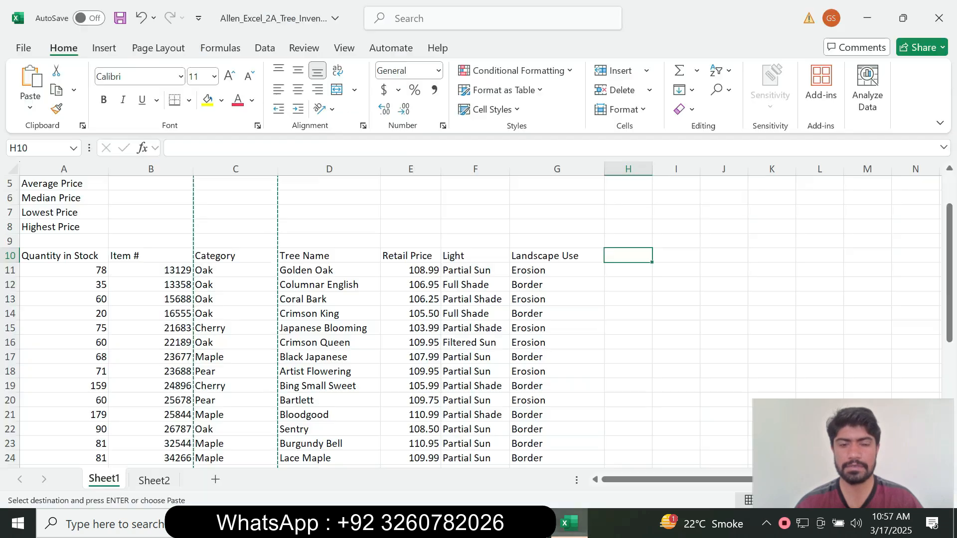
pyautogui.click(236, 169)
pyautogui.rightClick(235, 170)
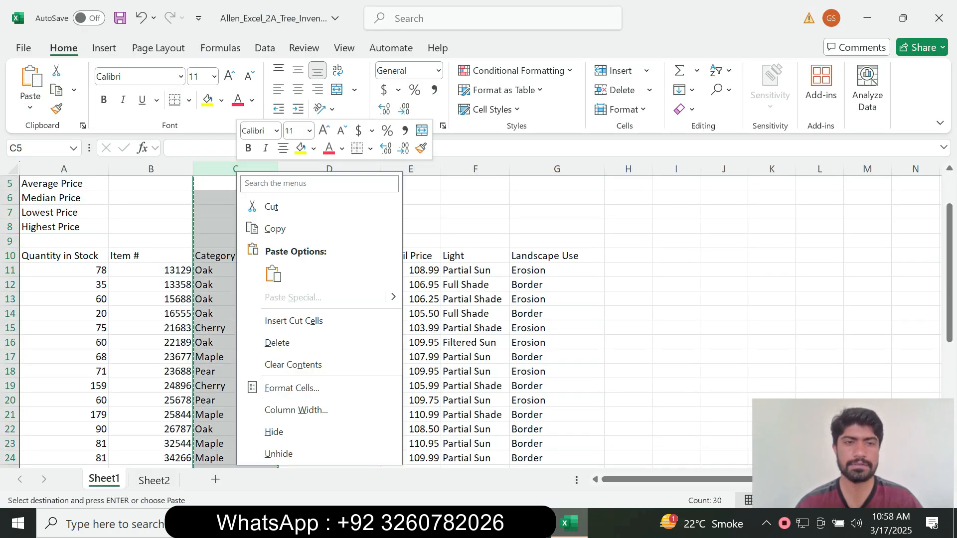
pyautogui.click(273, 207)
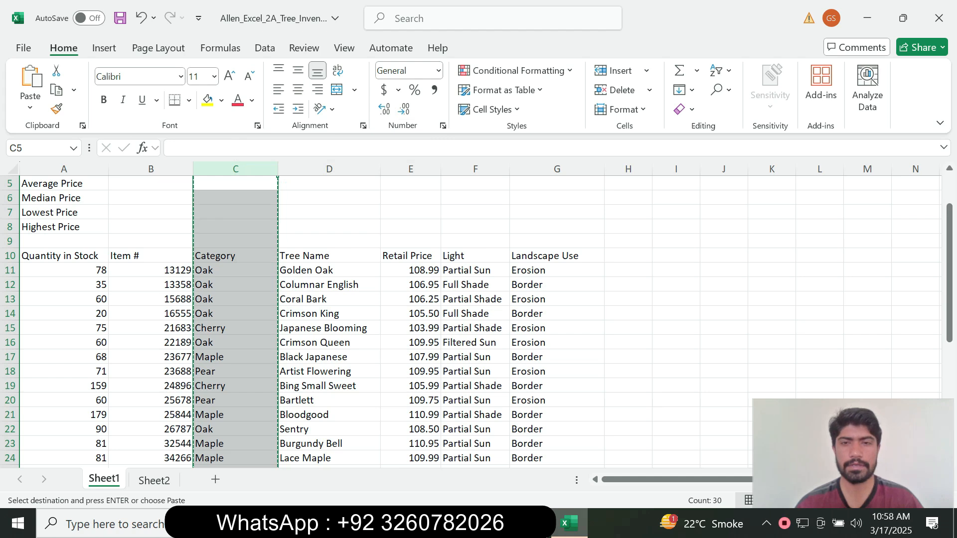
pyautogui.click(628, 169)
pyautogui.rightClick(628, 170)
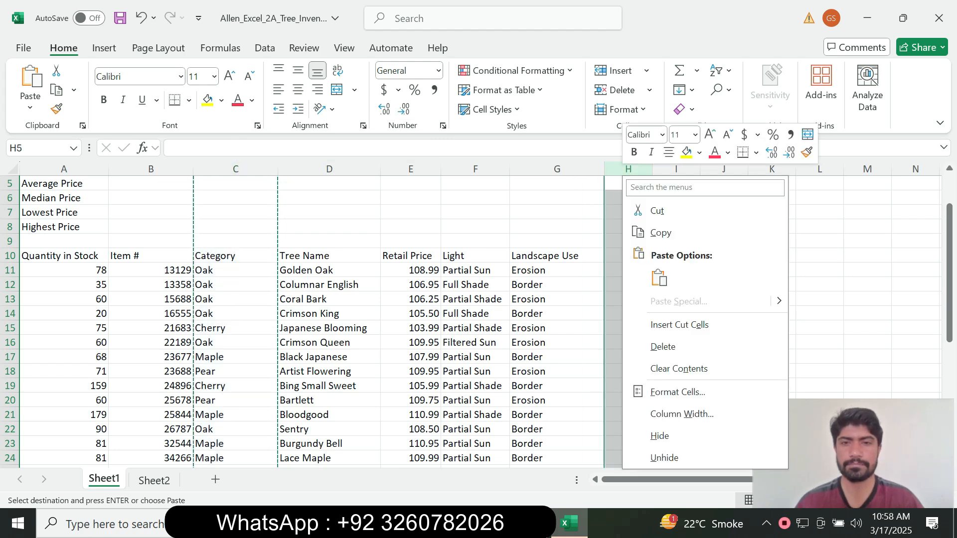
pyautogui.click(657, 278)
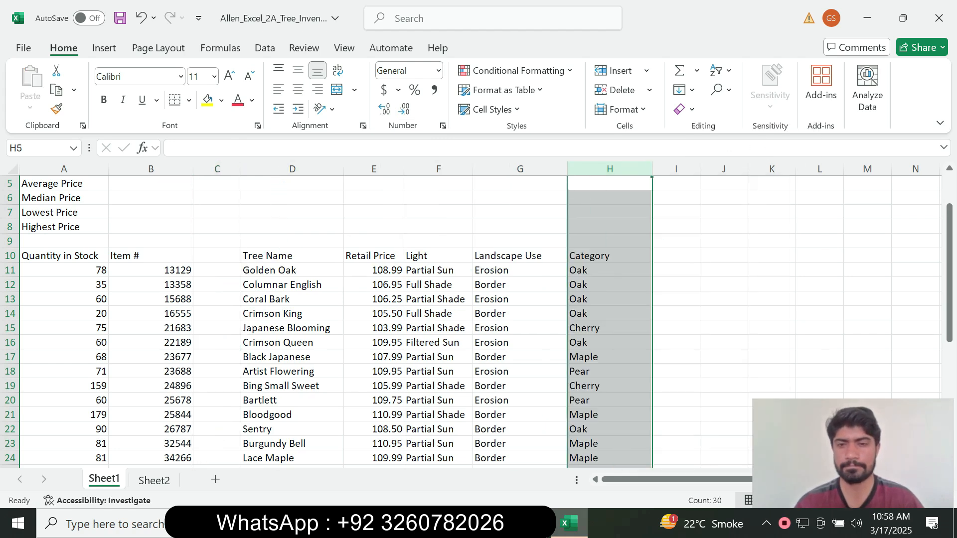
# - Go on to textbook step 2 in Chrome, then delete the empty column C from Sheet1 in Excel
pyautogui.click(579, 451)
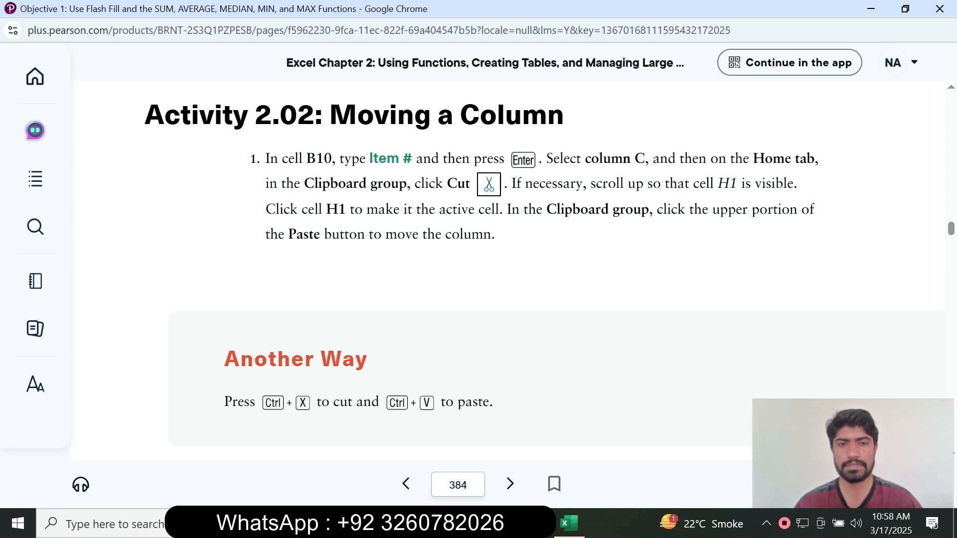
pyautogui.click(569, 524)
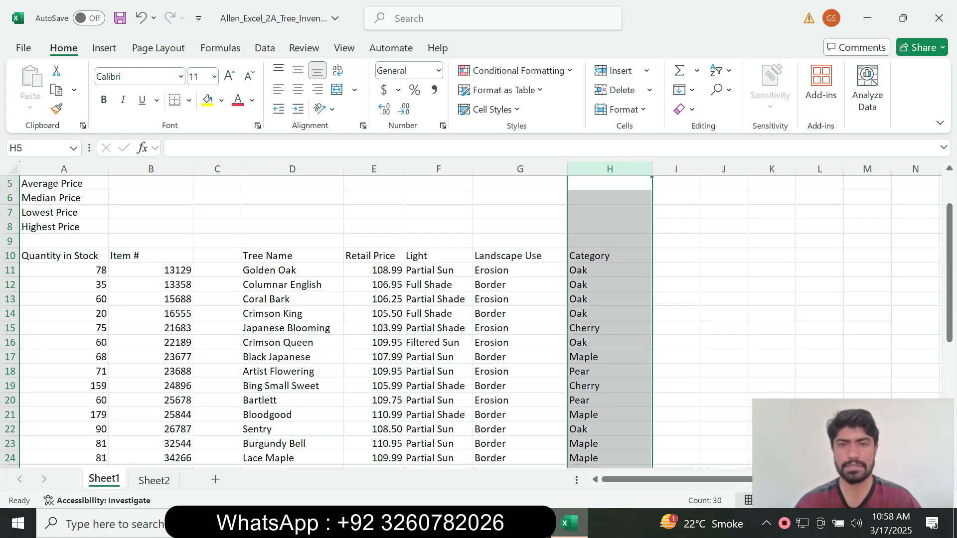
pyautogui.moveTo(496, 523)
pyautogui.click(573, 459)
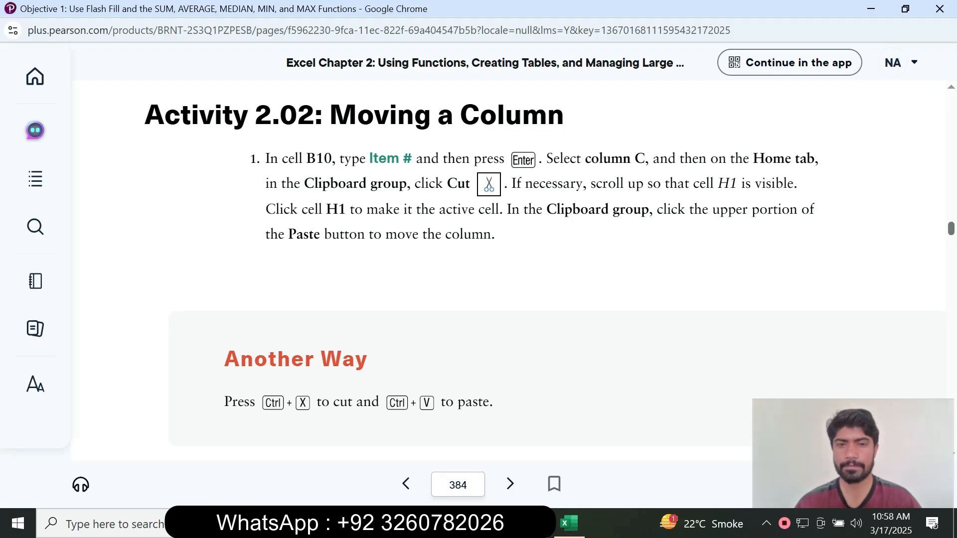
pyautogui.scroll(-8, 508, 269)
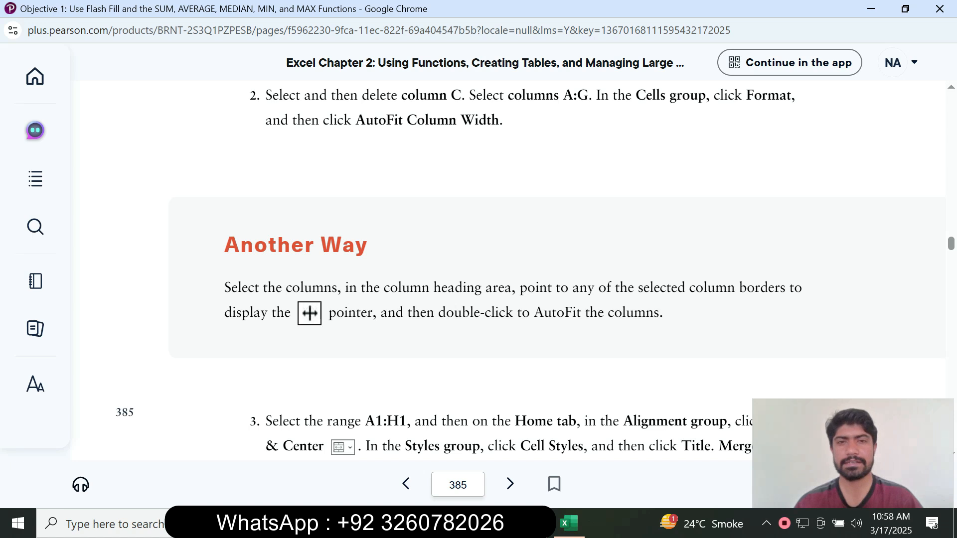
pyautogui.click(568, 523)
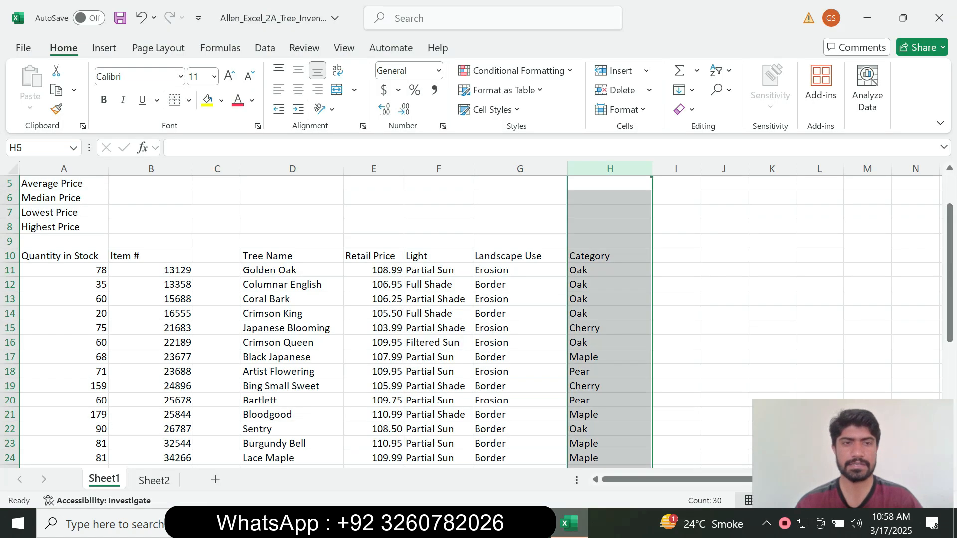
pyautogui.click(217, 169)
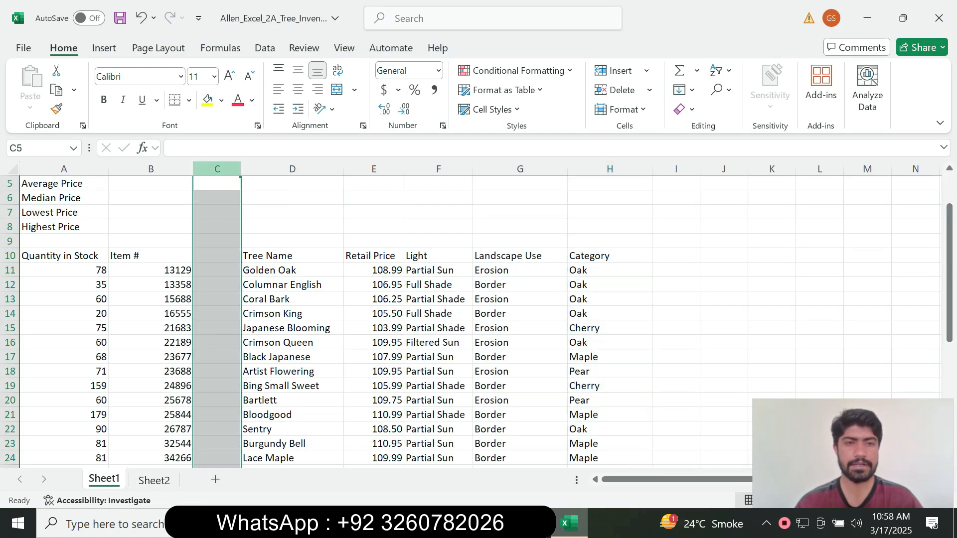
pyautogui.rightClick(222, 169)
pyautogui.click(262, 341)
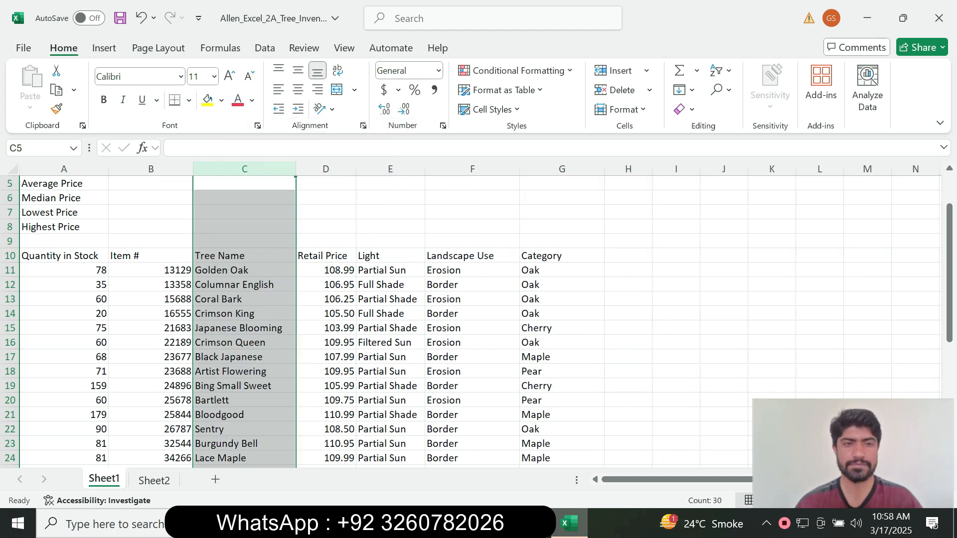
# - Following textbook step 2 in Chrome, AutoFit the widths of columns A:G on Sheet1 in Excel
pyautogui.click(573, 451)
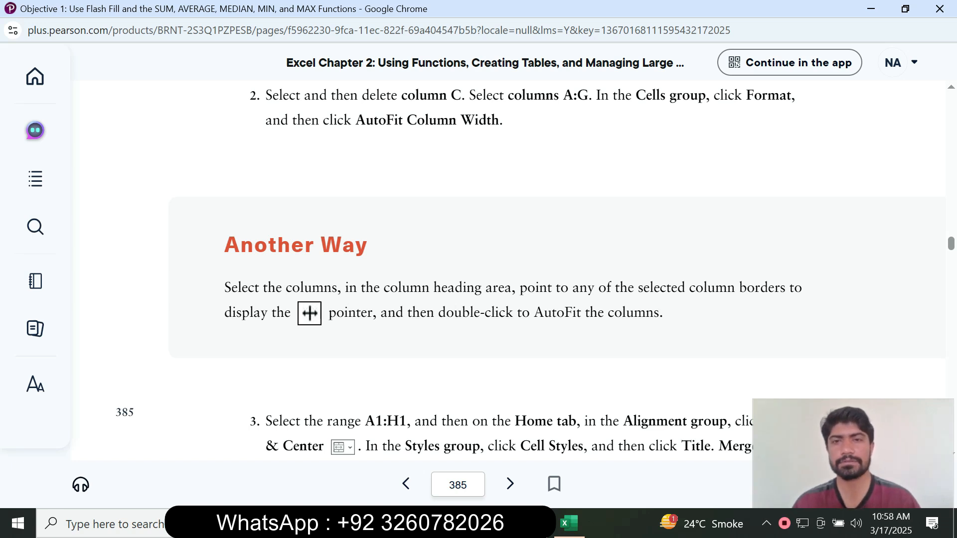
pyautogui.click(568, 523)
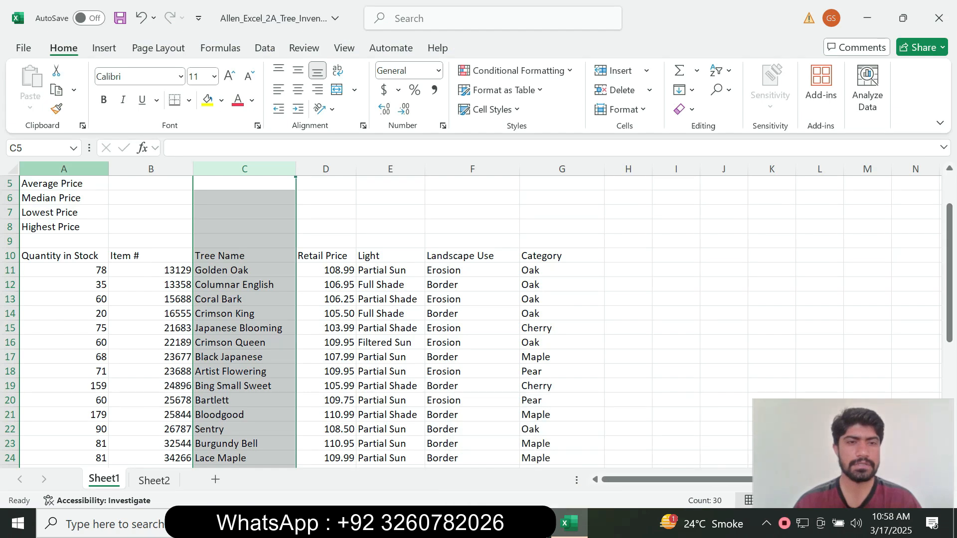
pyautogui.keyDown('shift'); pyautogui.click(562, 169); pyautogui.keyUp('shift')
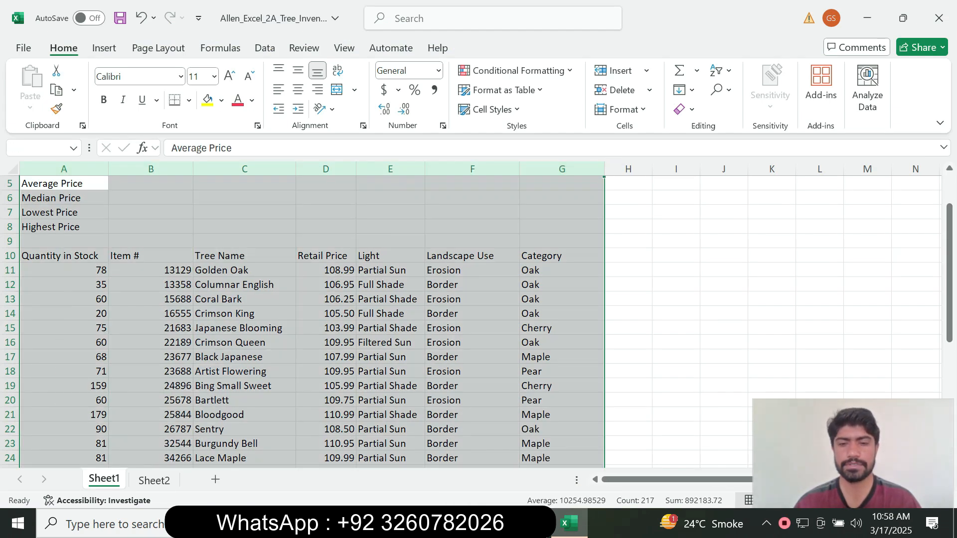
pyautogui.click(494, 523)
pyautogui.click(576, 453)
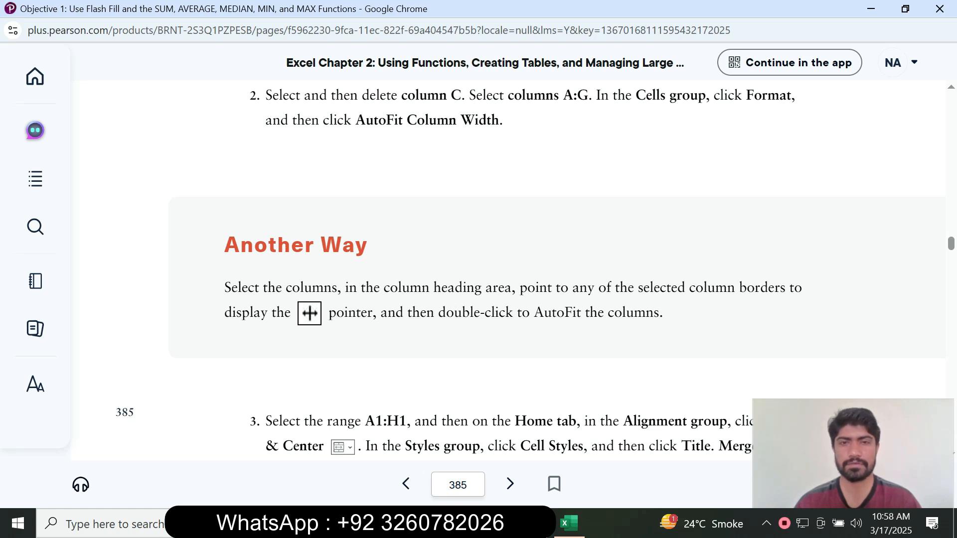
pyautogui.click(569, 523)
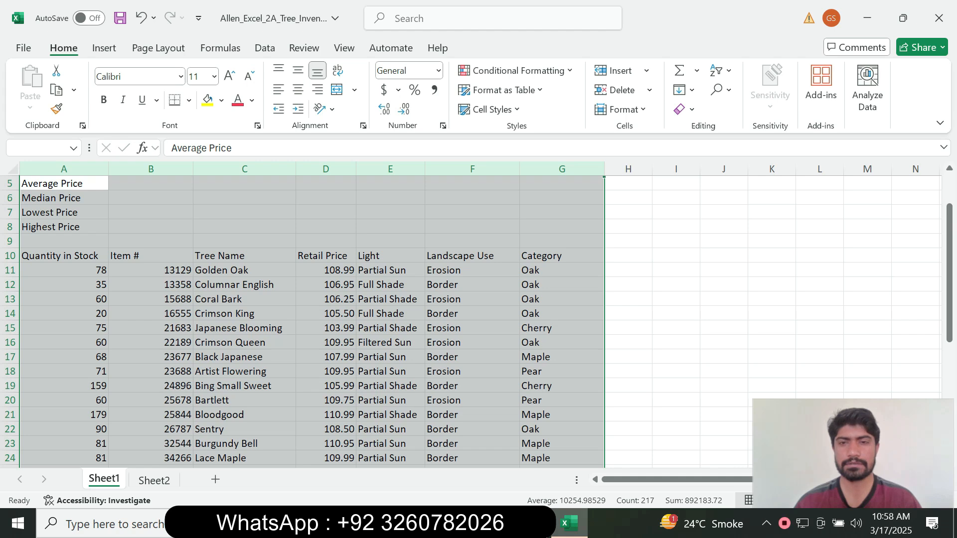
pyautogui.doubleClick(604, 169)
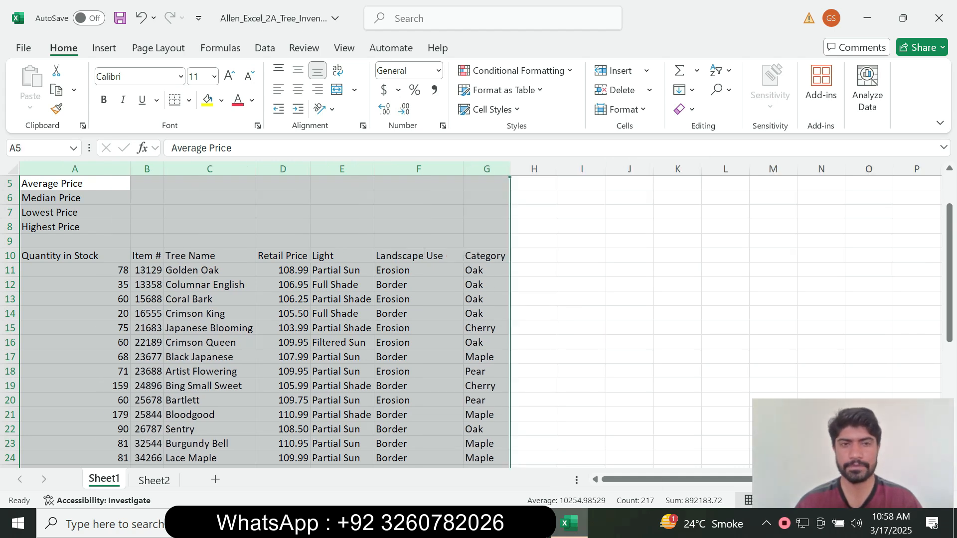
# - Copy the range reference A1:H1 from textbook step 3 in Chrome and use it to select that range in Excel
pyautogui.moveTo(495, 523)
pyautogui.click(577, 433)
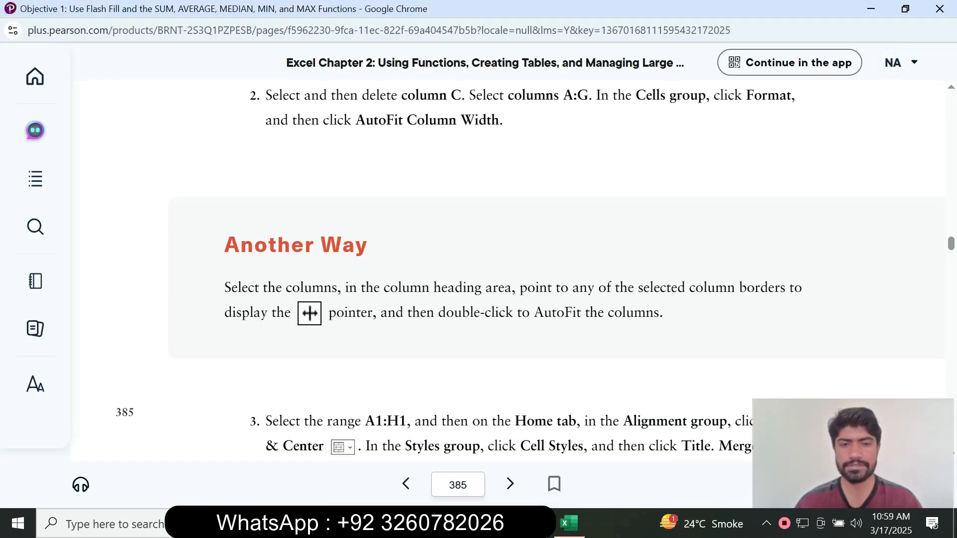
pyautogui.scroll(-5, 466, 270)
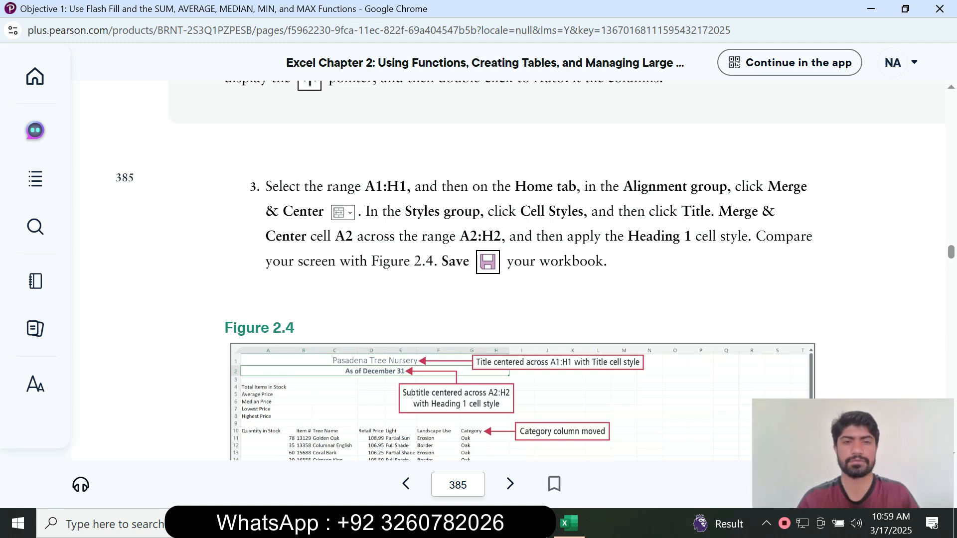
pyautogui.moveTo(365, 186); pyautogui.dragTo(406, 186)
pyautogui.click(447, 271)
pyautogui.click(569, 523)
pyautogui.click(44, 148)
pyautogui.hotkey('ctrl', 'v')
pyautogui.press('Return')
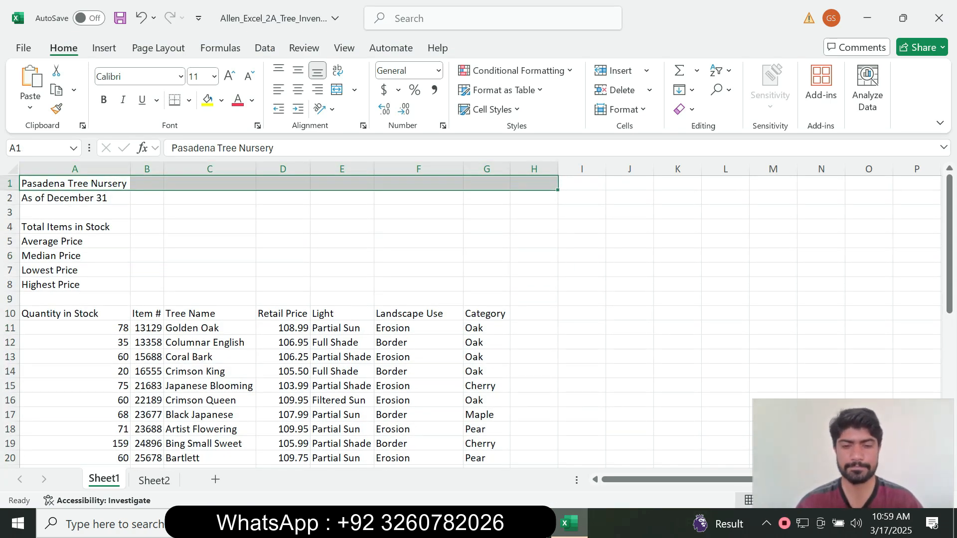
# - Recheck textbook step 3 in Chrome, then merge and center the title across A1:H1 on Sheet1 in Excel
pyautogui.click(498, 523)
pyautogui.click(578, 459)
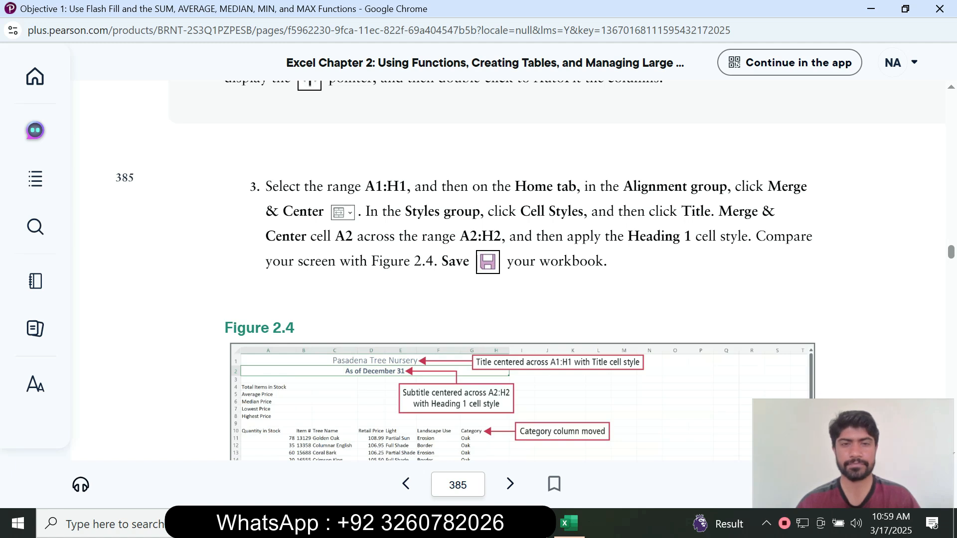
pyautogui.click(569, 523)
pyautogui.moveTo(75, 183); pyautogui.dragTo(534, 183)
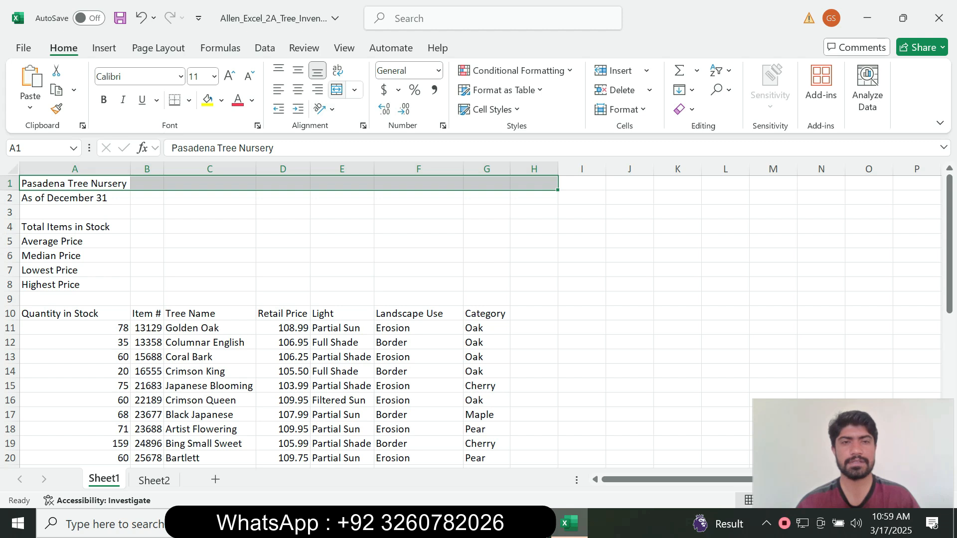
pyautogui.click(337, 90)
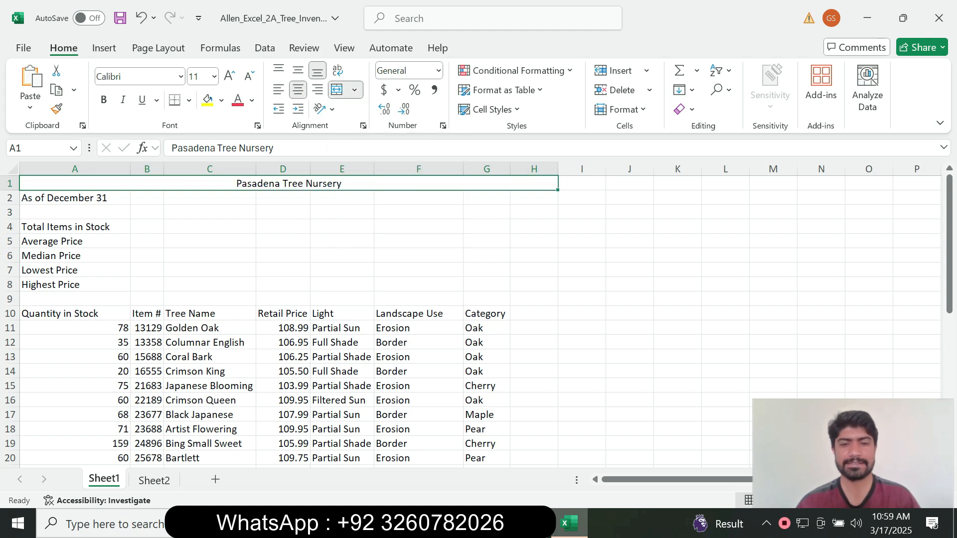
# - Following textbook step 3 in Chrome, apply the Title cell style to the merged title in Excel, then return to the textbook
pyautogui.moveTo(543, 524)
pyautogui.click(568, 443)
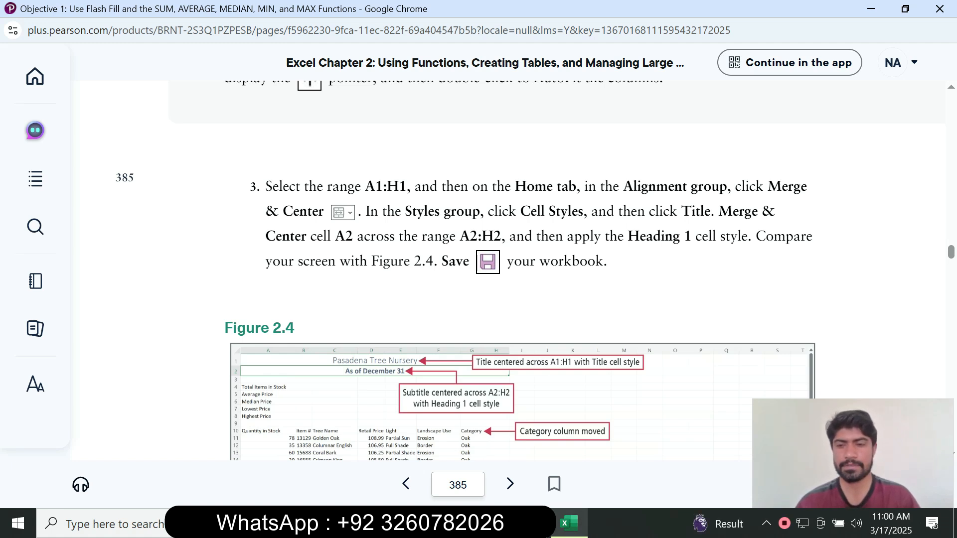
pyautogui.click(568, 523)
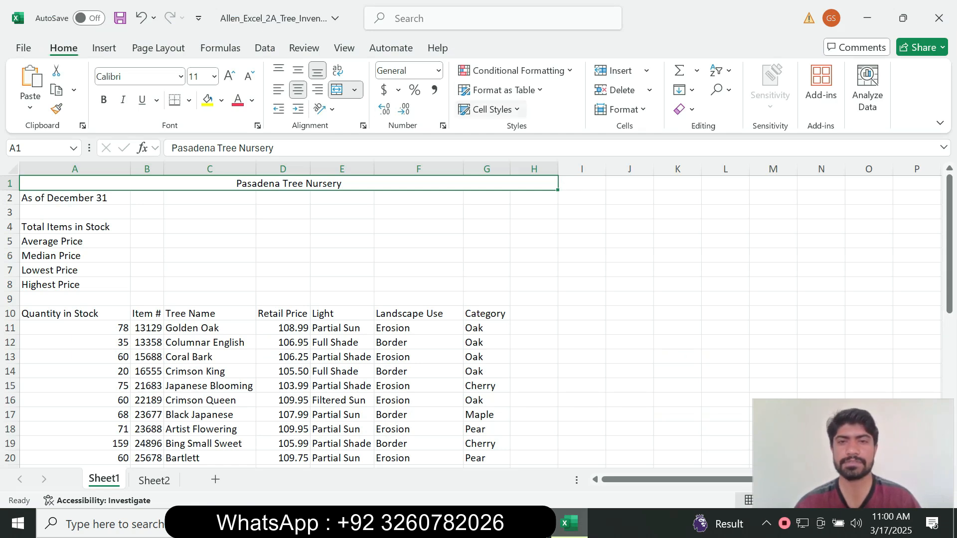
pyautogui.click(491, 109)
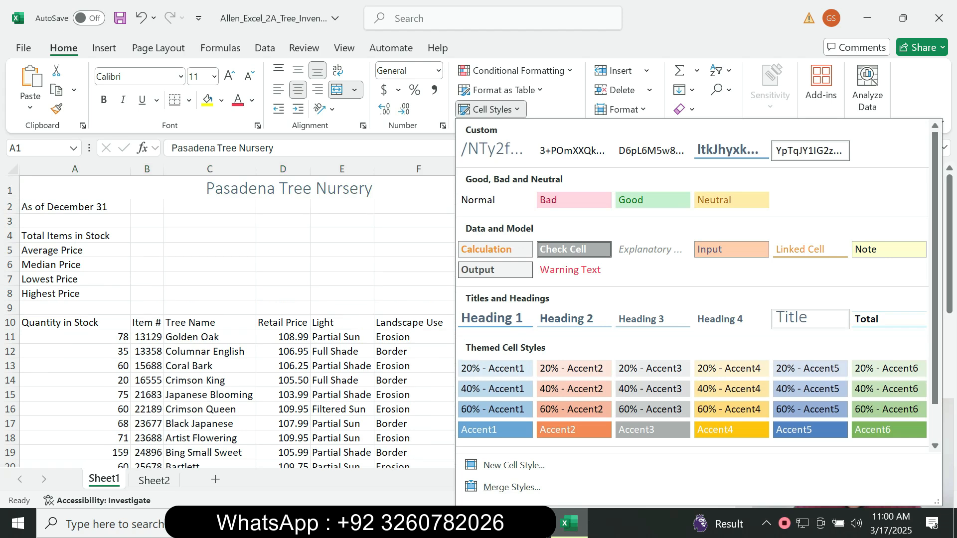
pyautogui.click(787, 317)
pyautogui.click(497, 523)
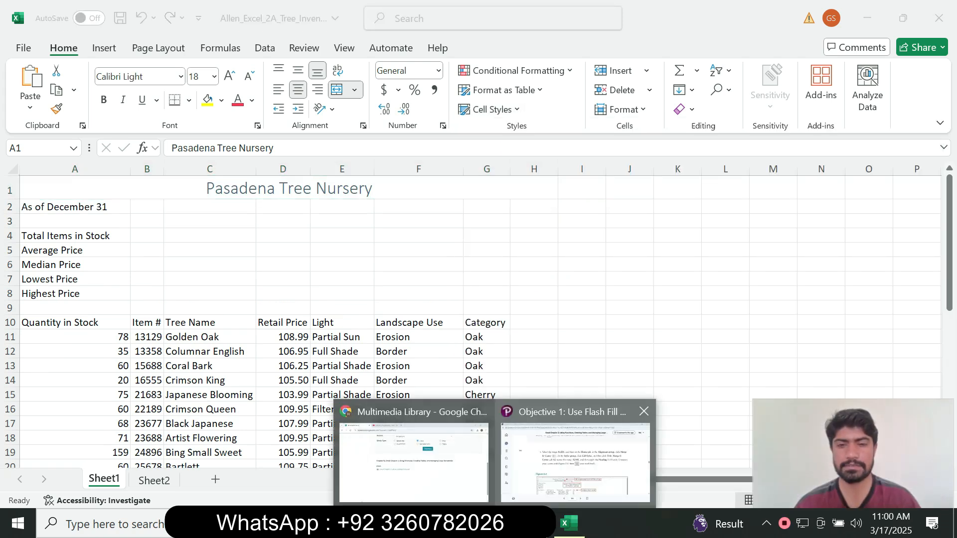
pyautogui.click(575, 459)
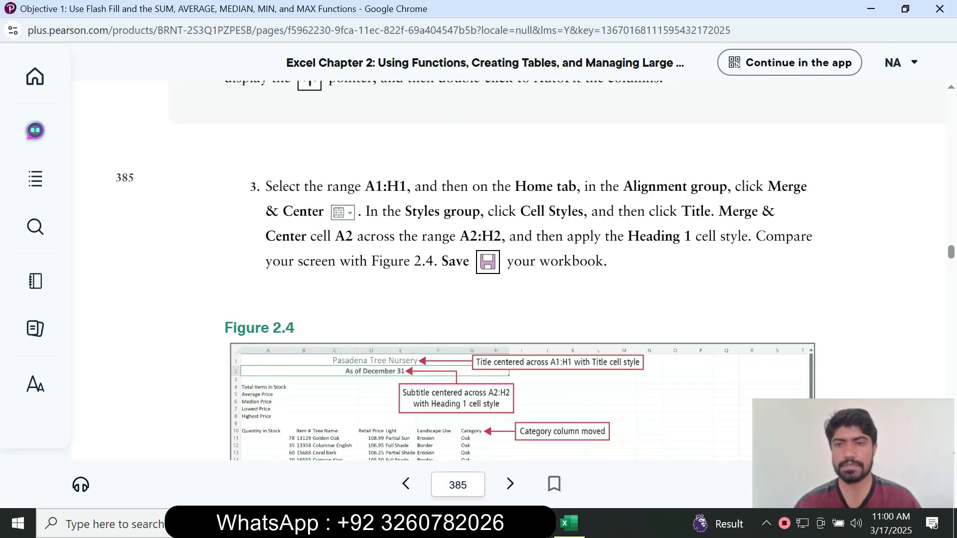
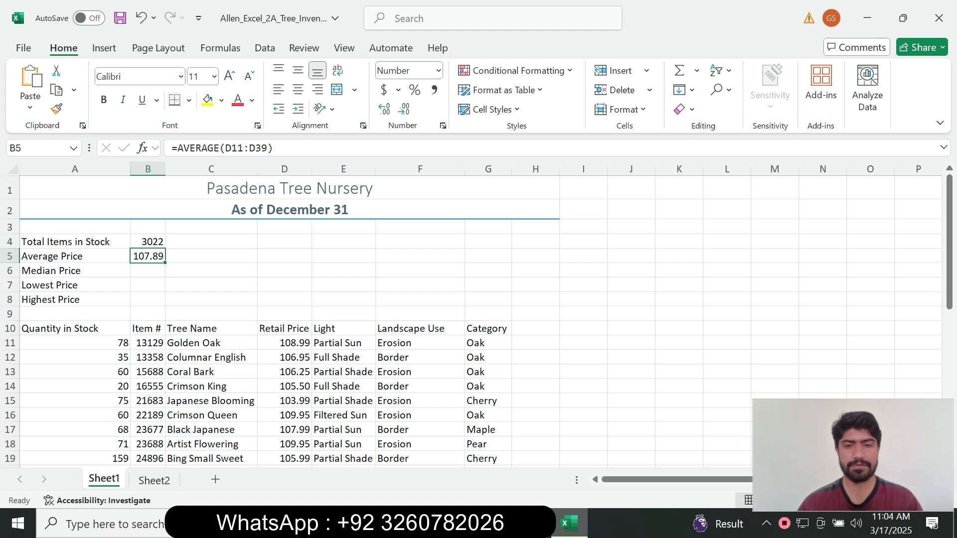
# - Read on in the Chrome textbook from the AVERAGE function steps to the first two steps of Activity 2.04 on the MEDIAN function
pyautogui.moveTo(513, 523)
pyautogui.click(578, 454)
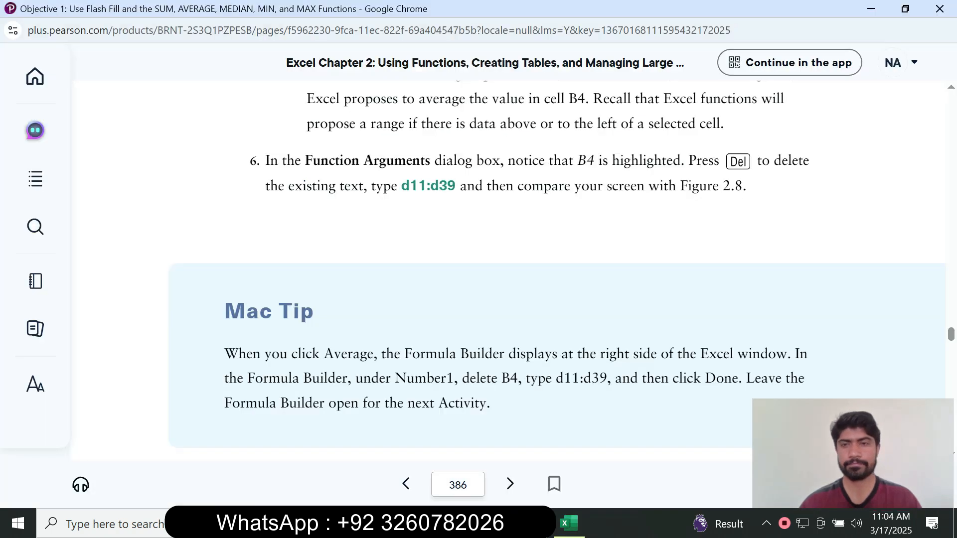
pyautogui.scroll(-3, 507, 269)
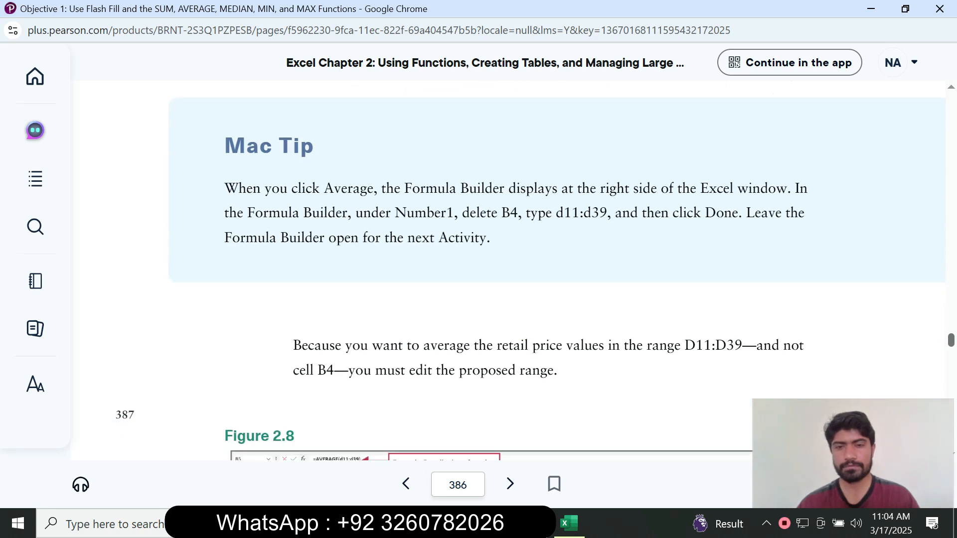
pyautogui.scroll(-5, 507, 269)
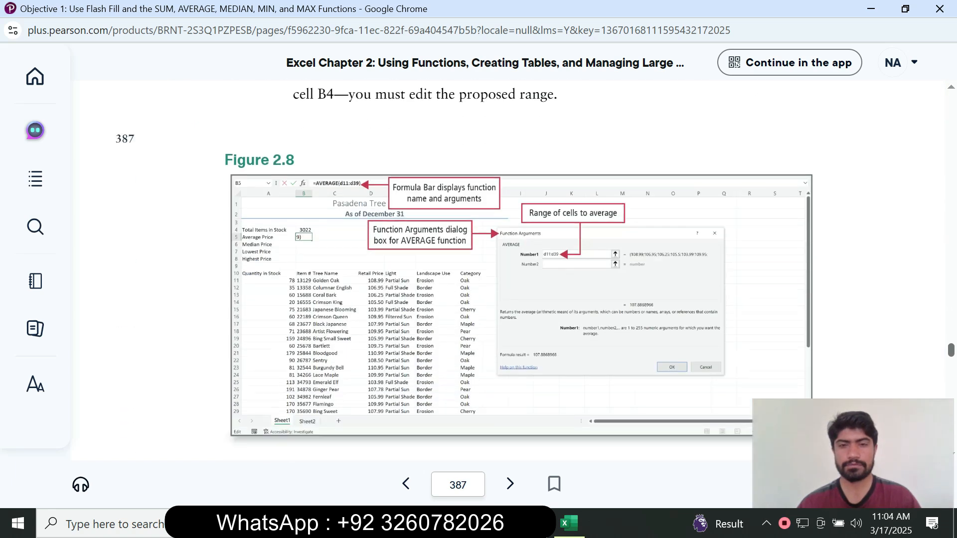
pyautogui.scroll(-5, 507, 269)
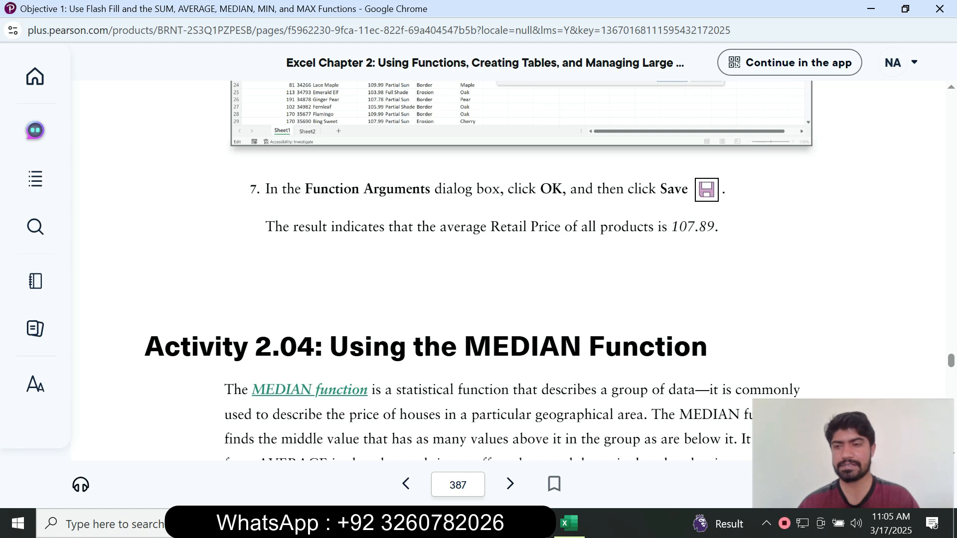
pyautogui.rightClick(951, 361)
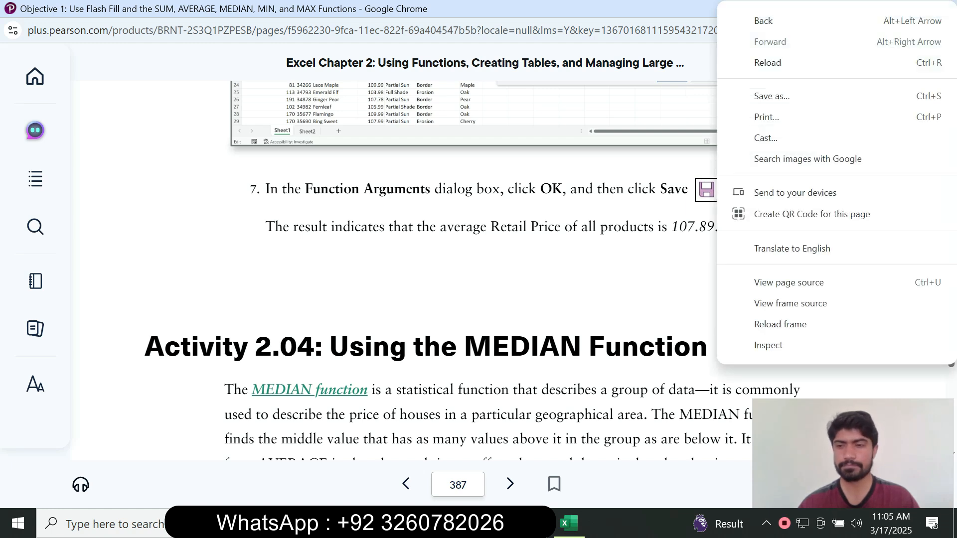
pyautogui.click(951, 362)
pyautogui.moveTo(951, 361); pyautogui.dragTo(951, 373)
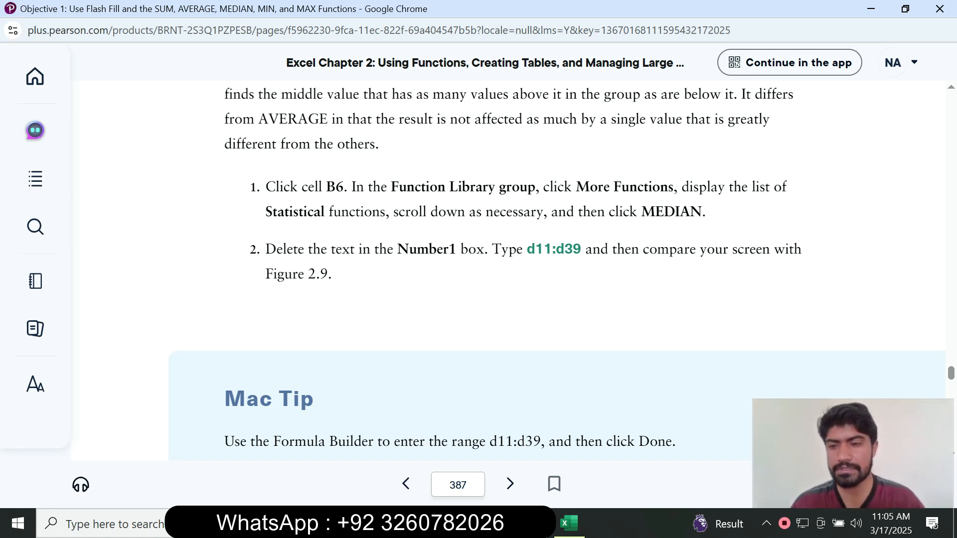
# - Switch to Excel and start a MEDIAN formula in cell B6 beside Median Price
pyautogui.click(568, 523)
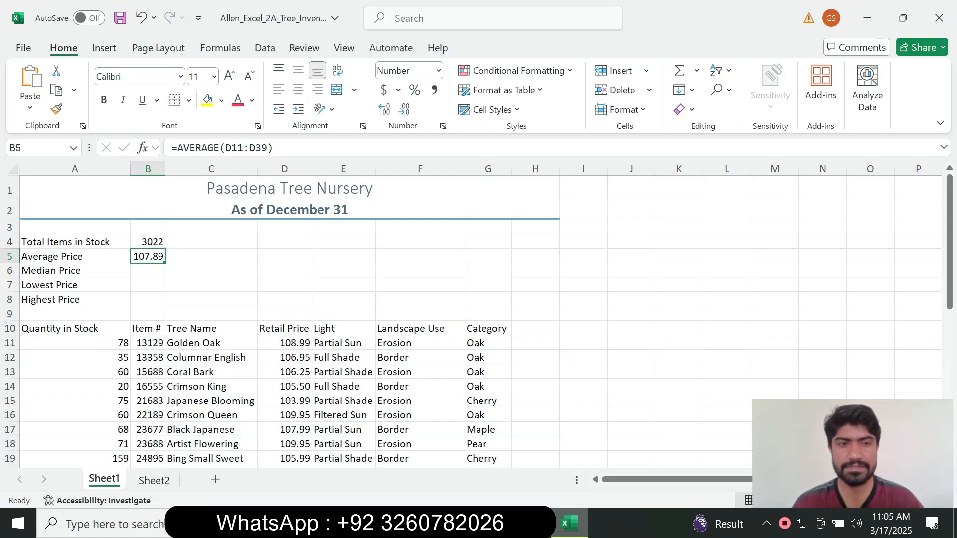
pyautogui.click(147, 271)
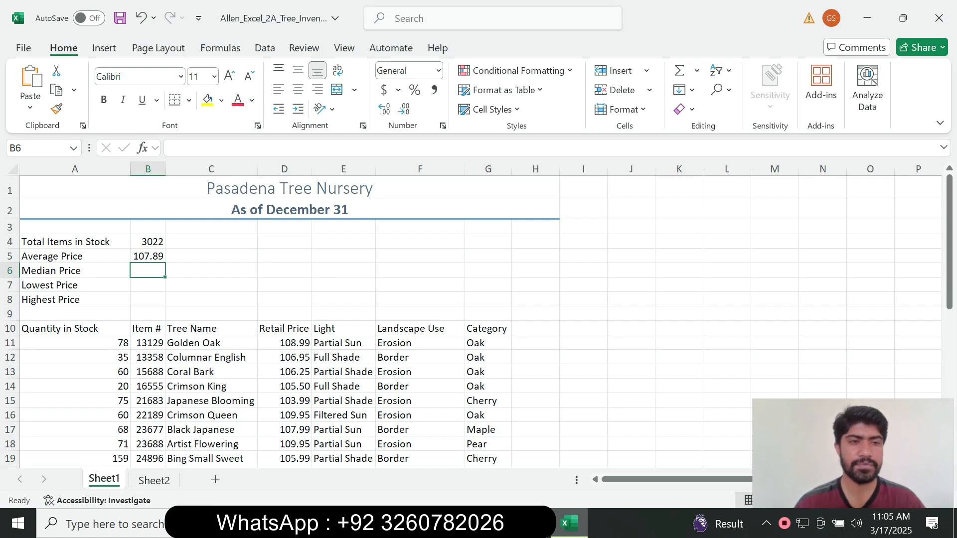
pyautogui.write('=med')
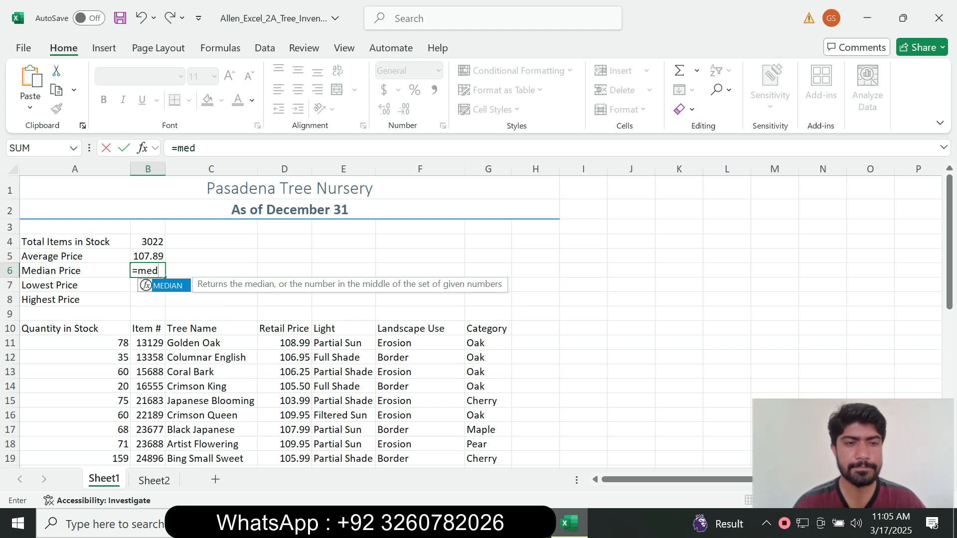
pyautogui.press('Tab')
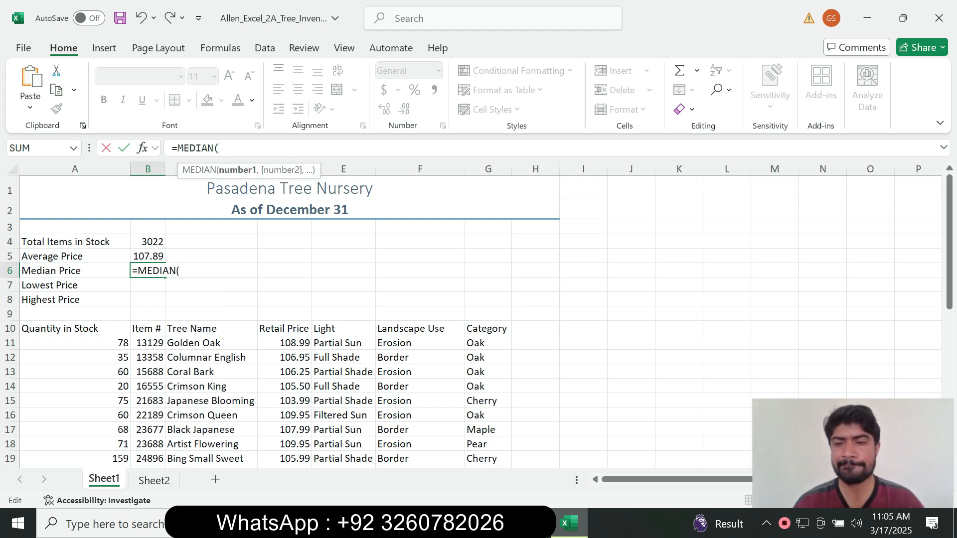
# - Copy the argument range d11:d39 from textbook step 2 in Chrome and switch back to Excel
pyautogui.moveTo(538, 523)
pyautogui.click(554, 478)
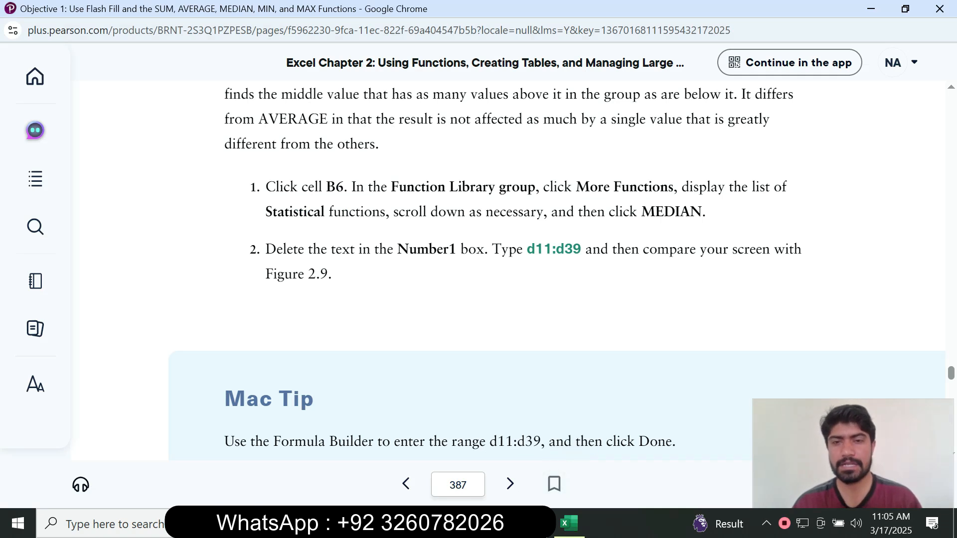
pyautogui.moveTo(527, 249); pyautogui.dragTo(581, 249)
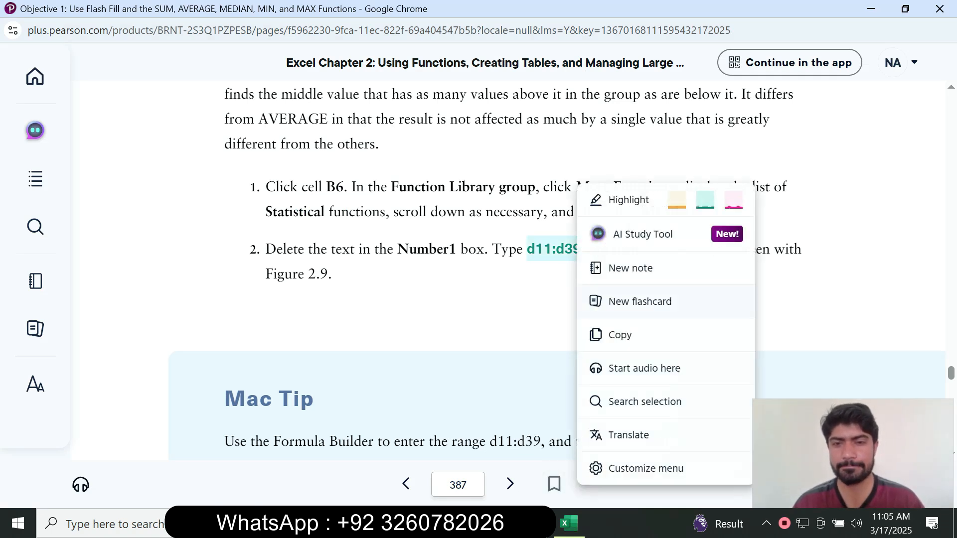
pyautogui.click(620, 335)
pyautogui.click(569, 523)
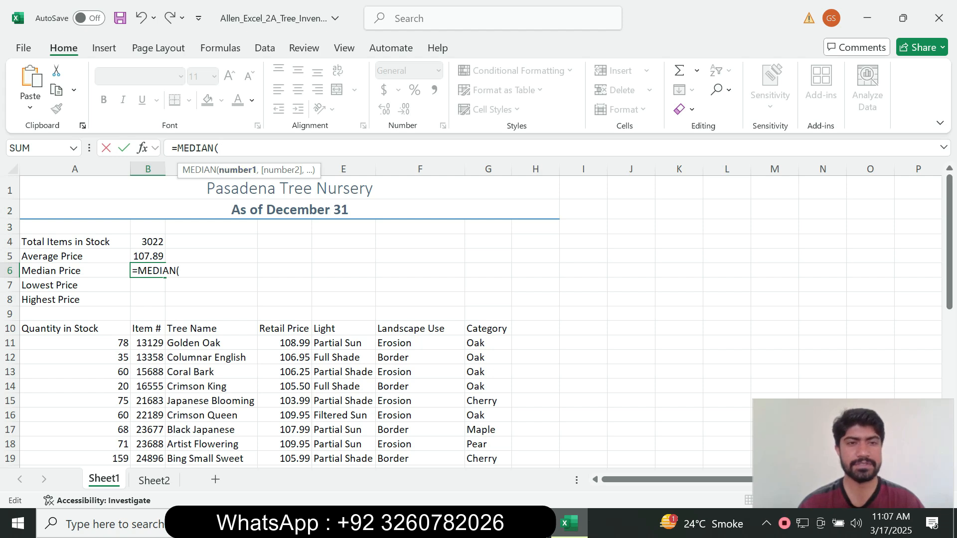
# - Copy d11:d39 again from the textbook in Chrome, then paste it into Excel to complete =MEDIAN(d11:d39) in B6 and reselect that cell
pyautogui.moveTo(496, 523)
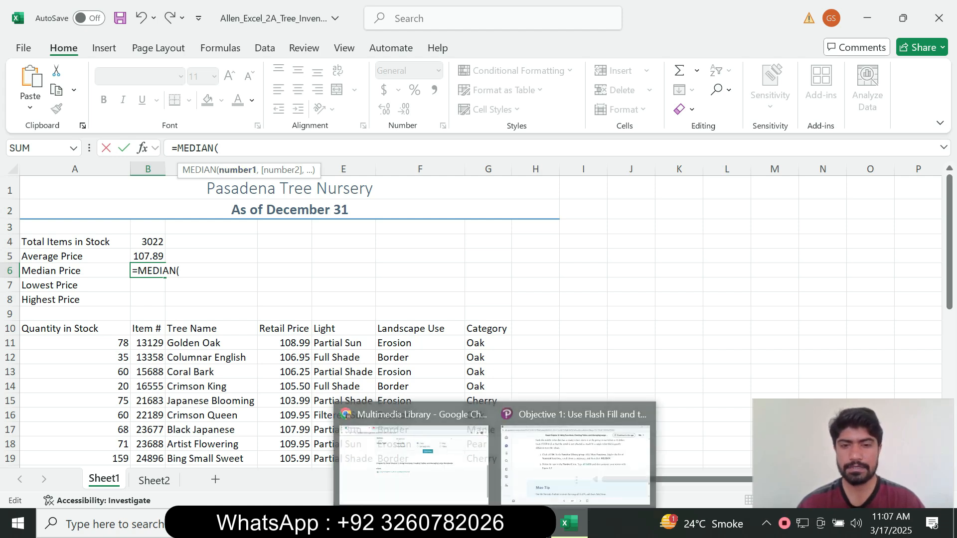
pyautogui.click(577, 456)
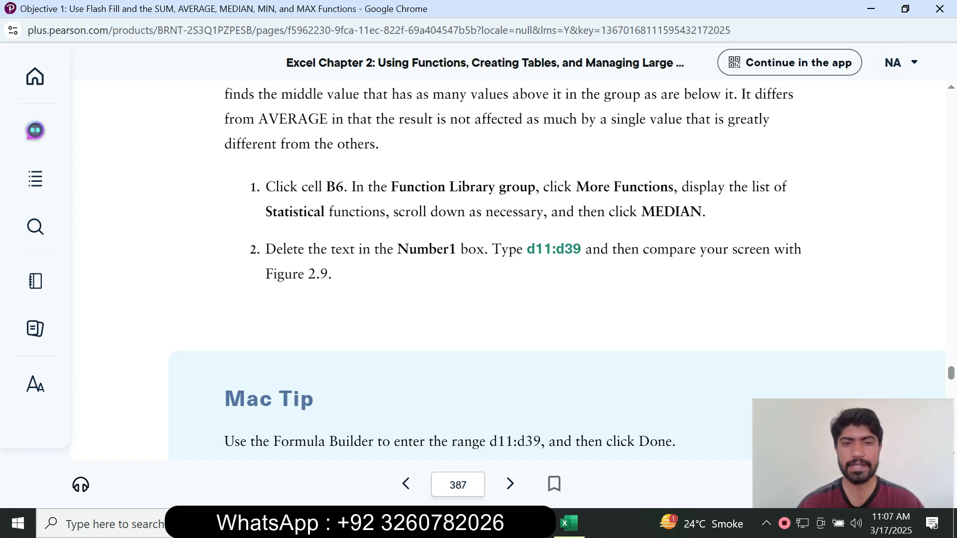
pyautogui.moveTo(527, 249); pyautogui.dragTo(581, 249)
pyautogui.hotkey('ctrl', 'c')
pyautogui.click(621, 339)
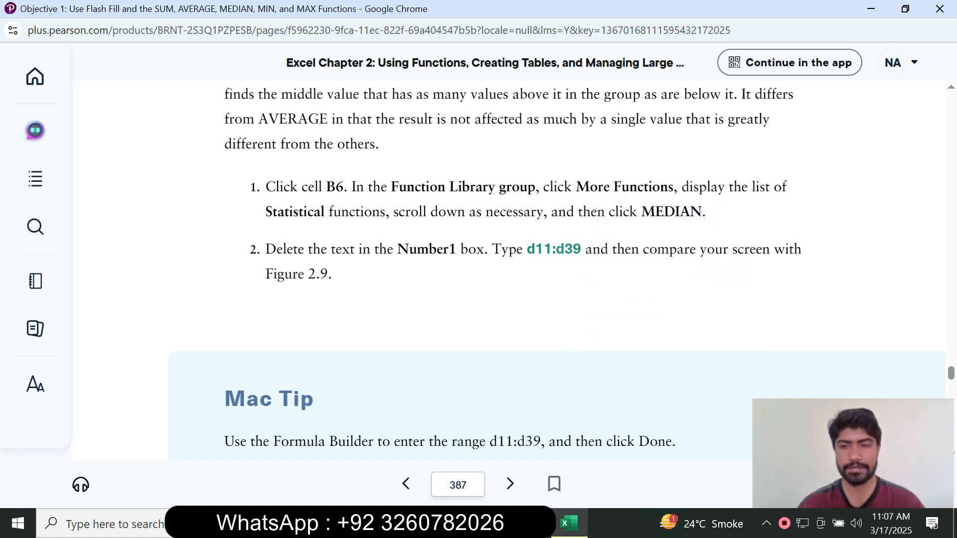
pyautogui.click(568, 523)
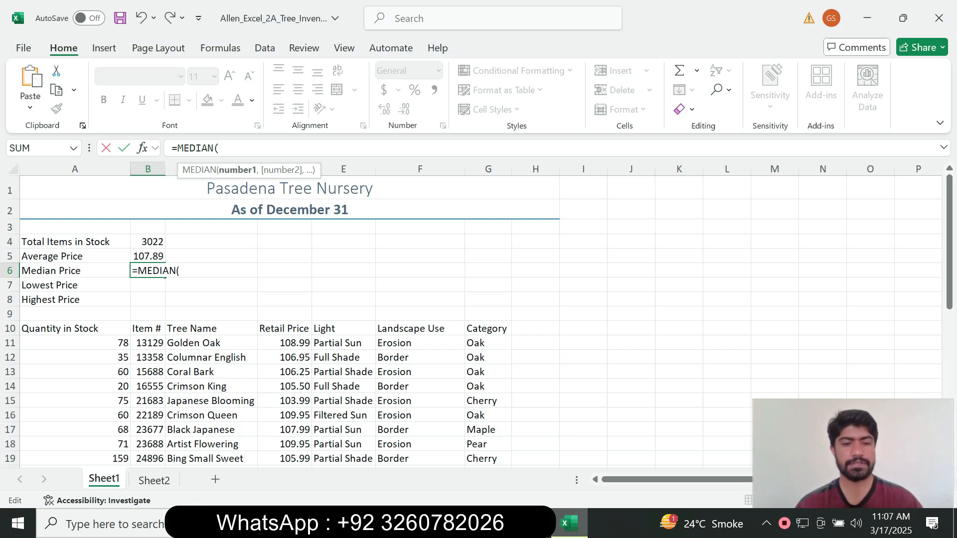
pyautogui.hotkey('ctrl', 'v')
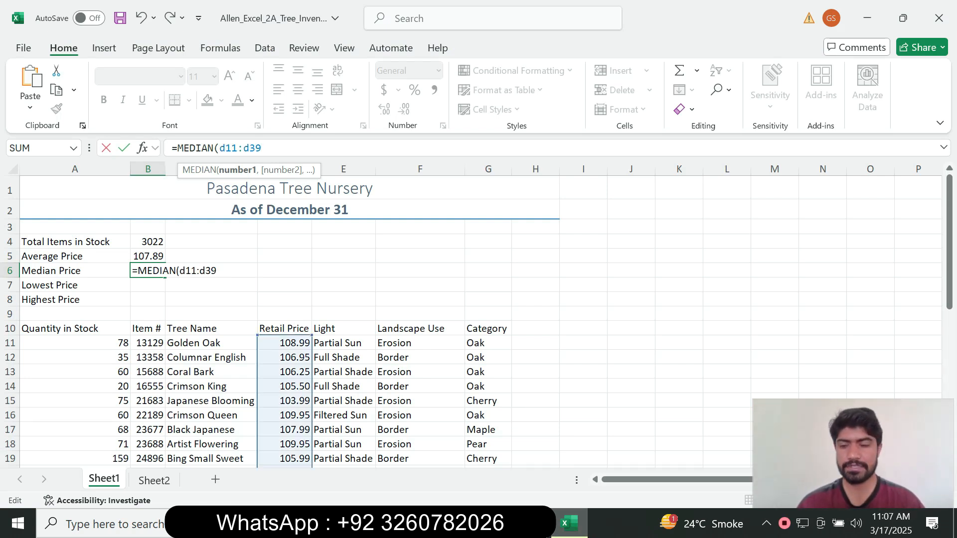
pyautogui.press('Return')
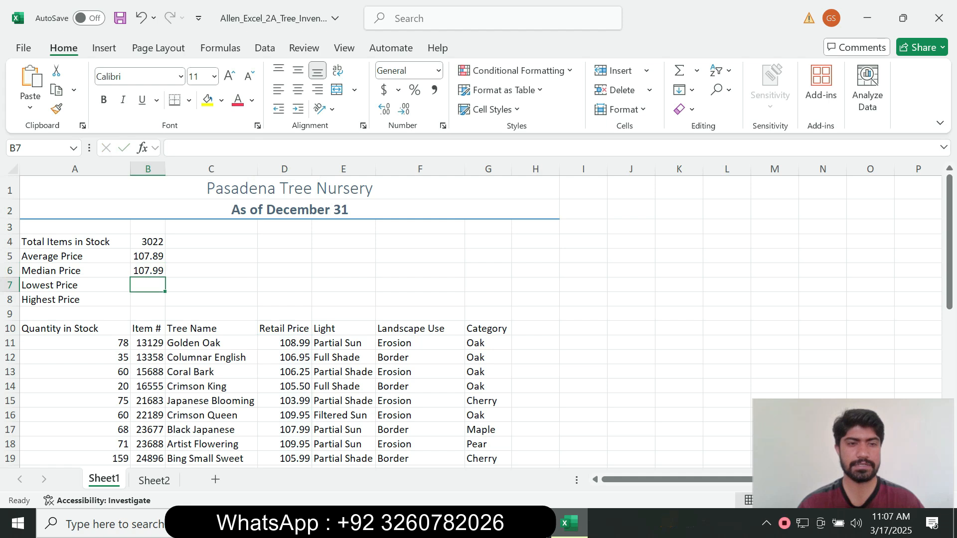
pyautogui.press('Up')
# - Read on to step 3 of Activity 2.04 in the Chrome textbook, then return to Sheet1 in Excel
pyautogui.hotkey('alt', 'Tab')
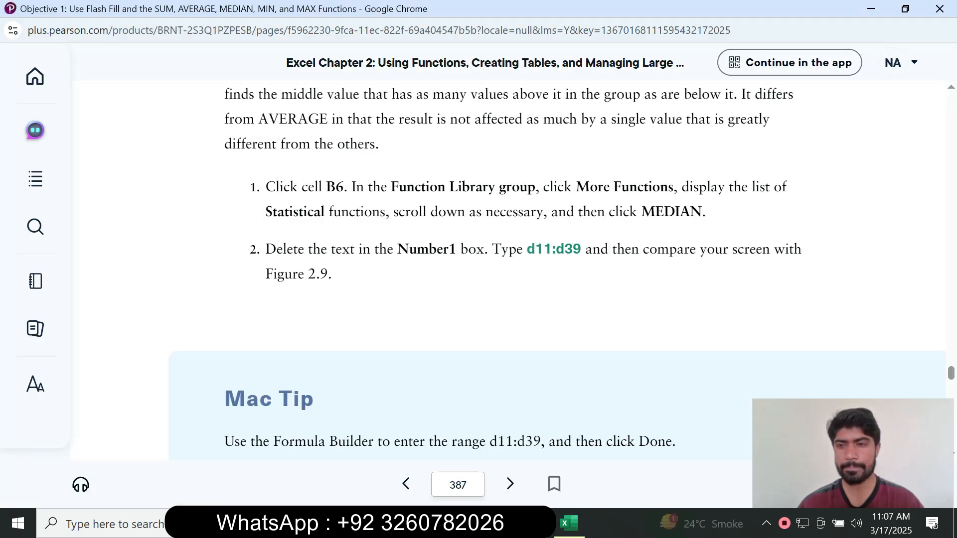
pyautogui.scroll(-3, 557, 269)
pyautogui.scroll(-8, 556, 269)
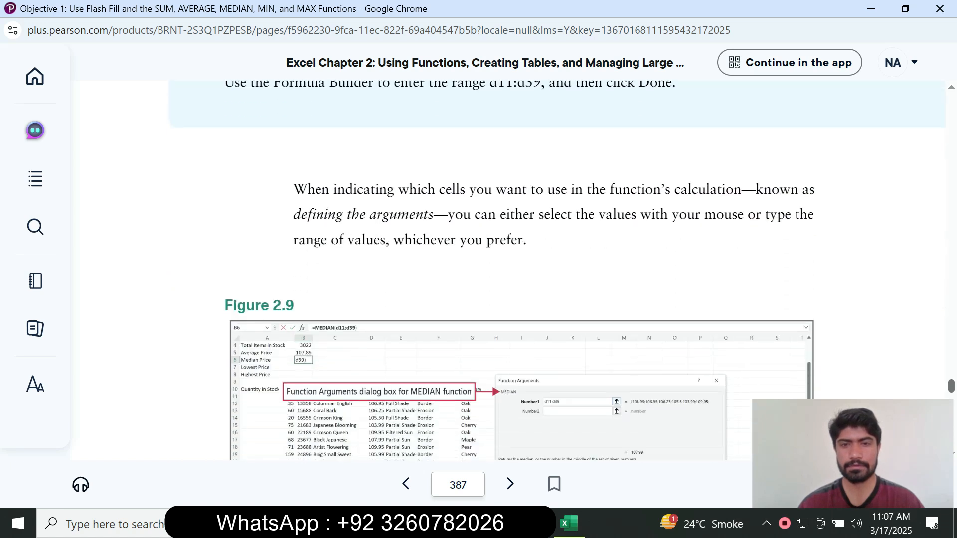
pyautogui.scroll(-1, 556, 269)
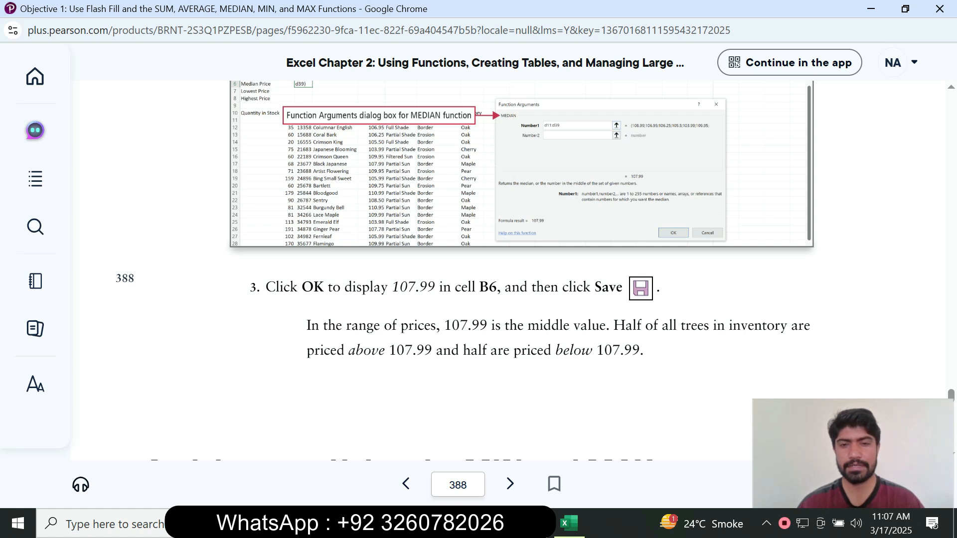
pyautogui.click(568, 523)
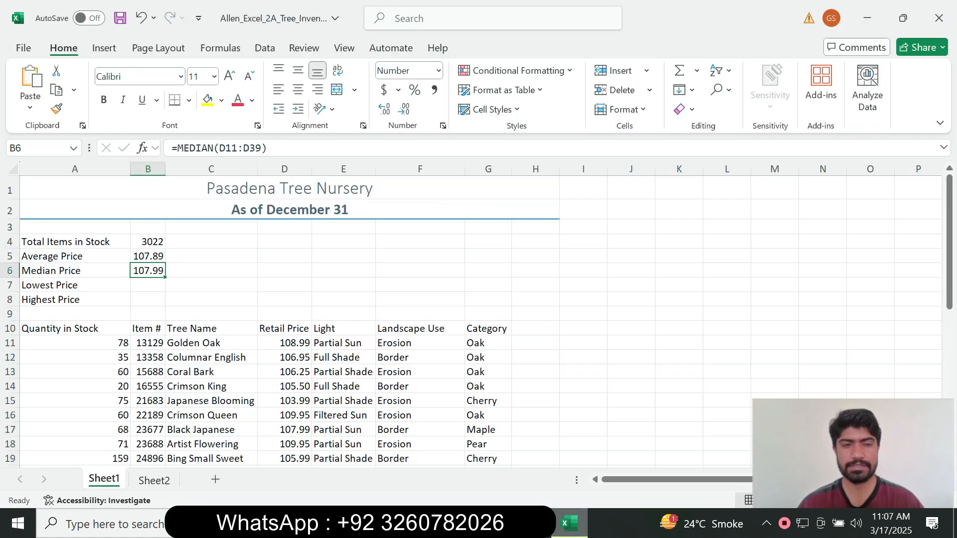
# - Save the workbook and read steps 1 to 4 of Activity 2.05 in the Chrome textbook before returning to Excel
pyautogui.hotkey('ctrl', 's')
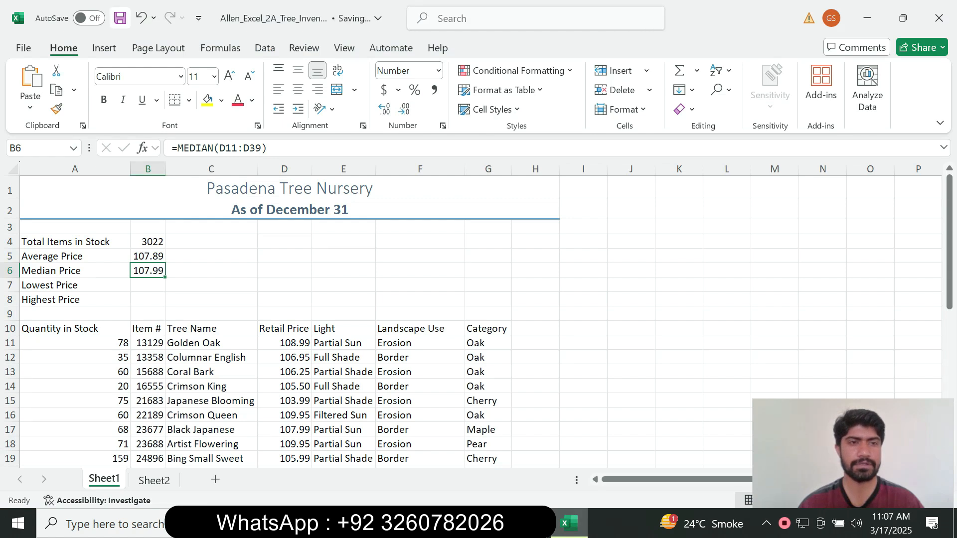
pyautogui.click(497, 523)
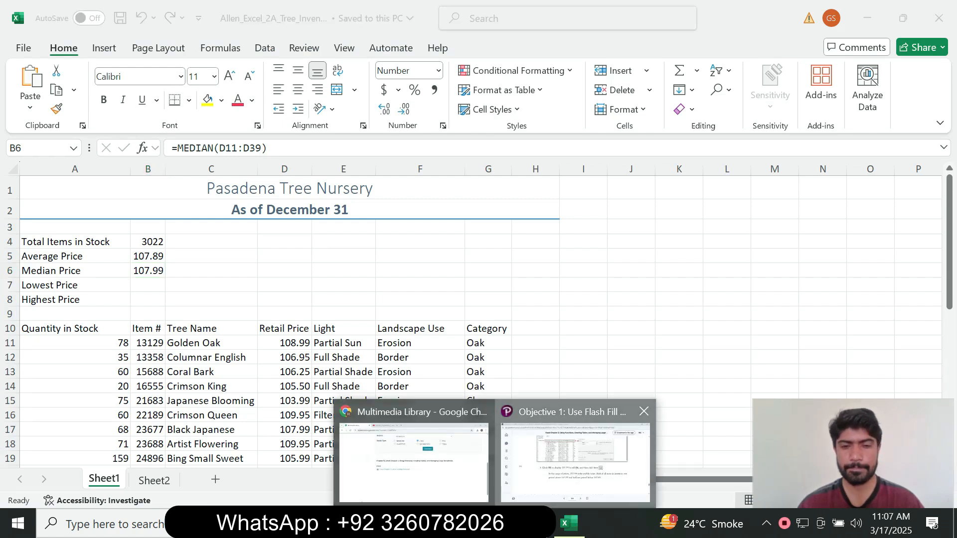
pyautogui.click(553, 461)
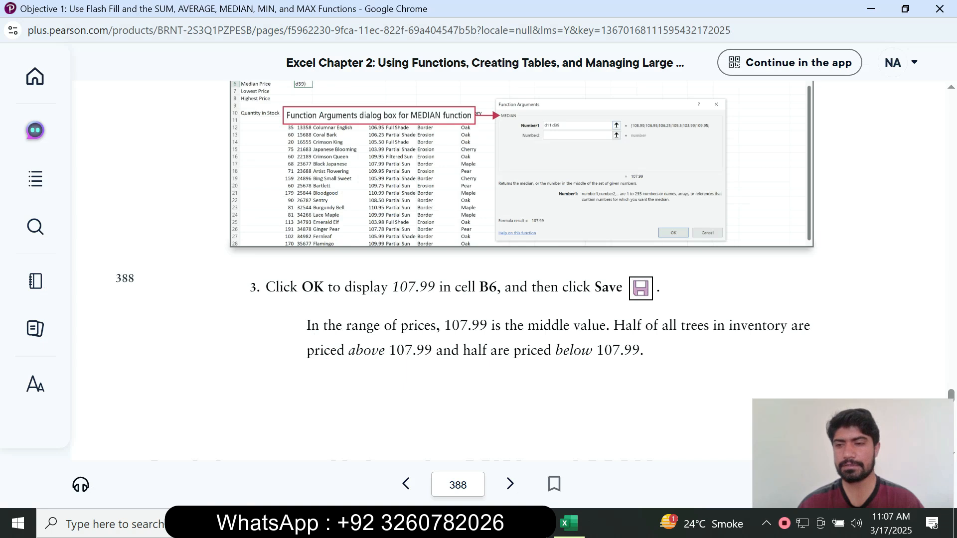
pyautogui.scroll(-12, 494, 269)
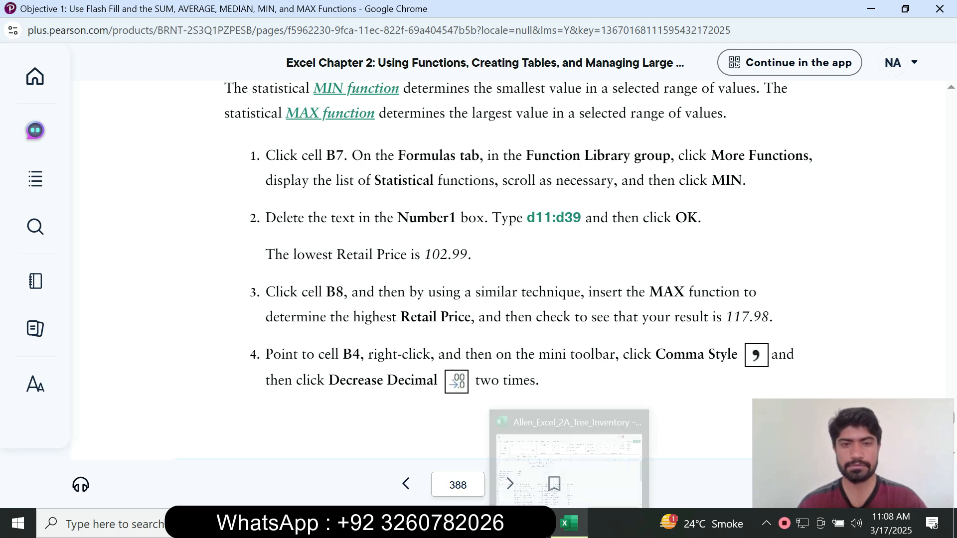
pyautogui.click(569, 523)
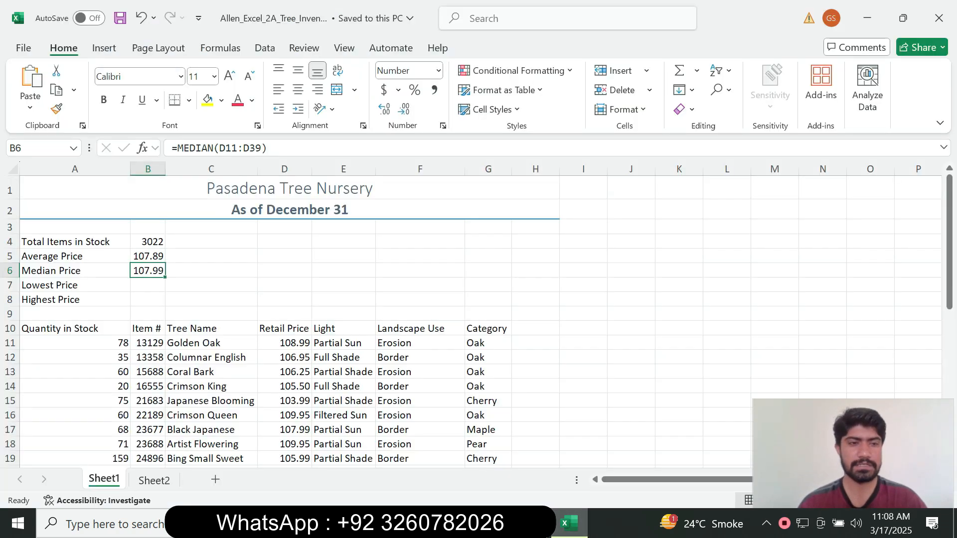
# - Start a MIN formula in cell B7 beside Lowest Price
pyautogui.click(148, 285)
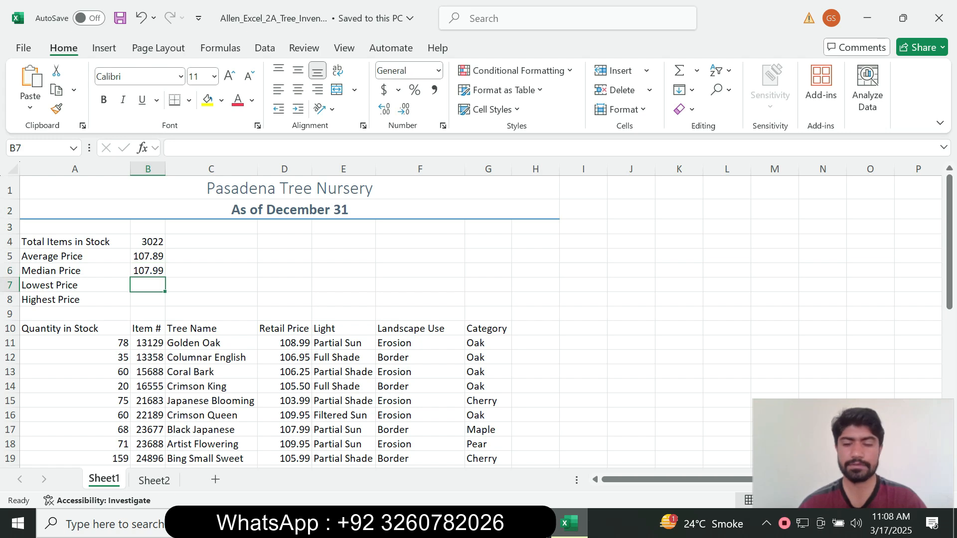
pyautogui.write('=')
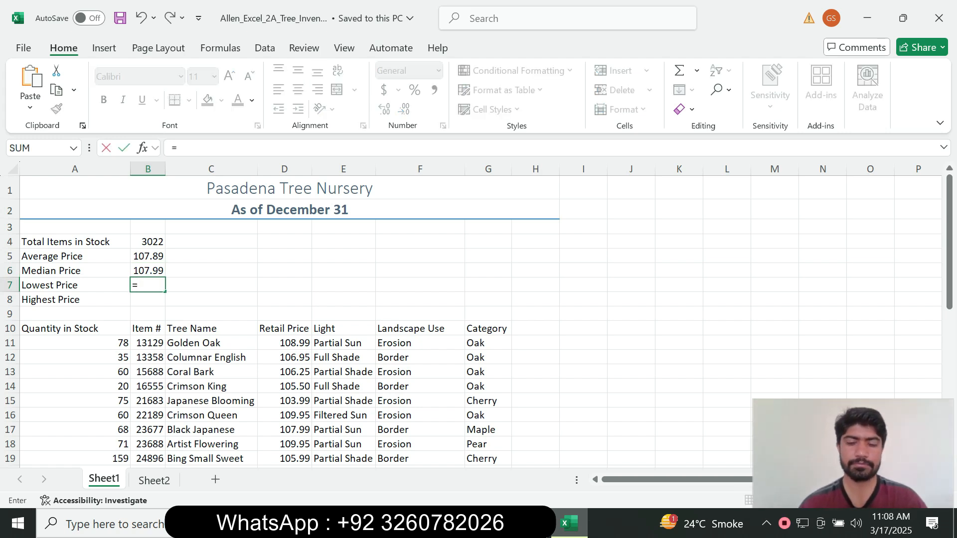
pyautogui.write('min')
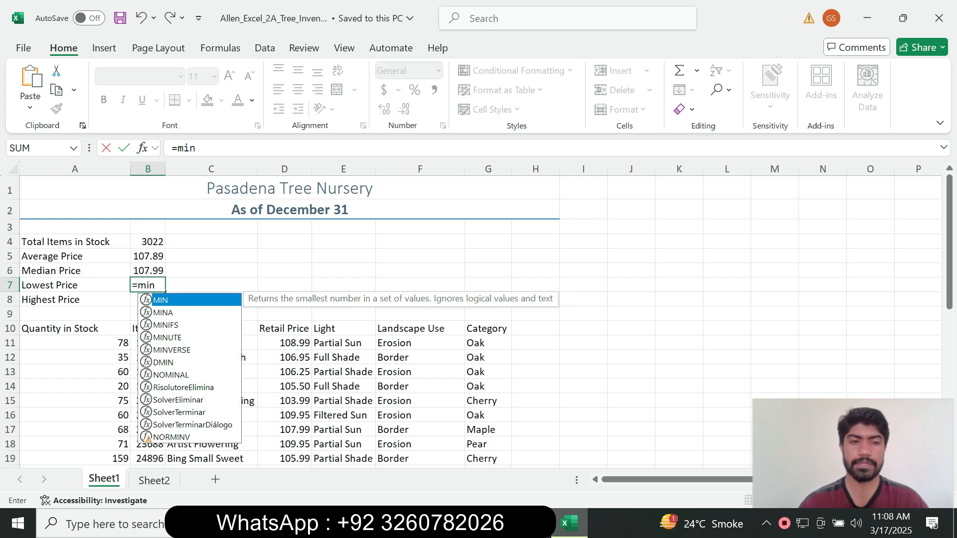
pyautogui.press('Tab')
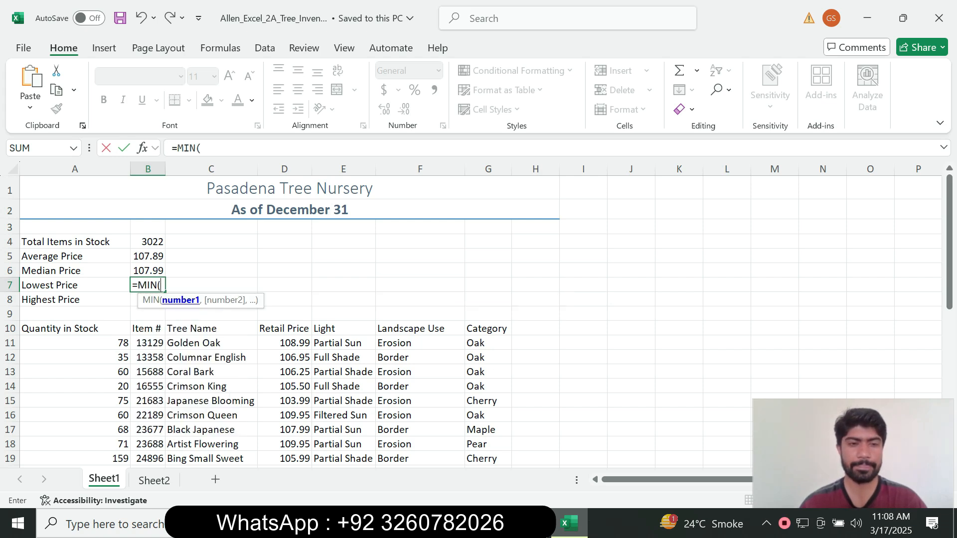
# - Copy the range d11:d39 from step 2 of Activity 2.05 in the Chrome textbook and switch back to Excel
pyautogui.hotkey('alt', 'Tab')
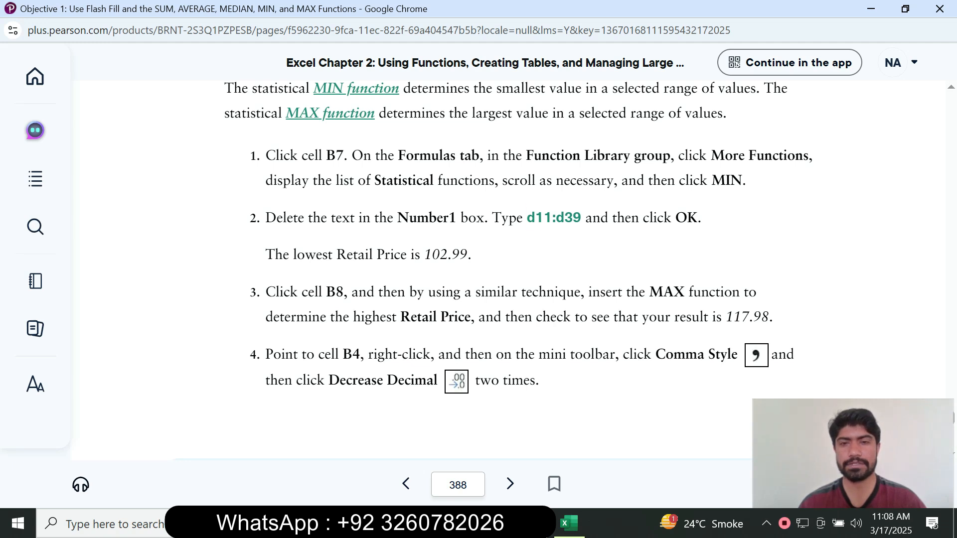
pyautogui.moveTo(527, 218); pyautogui.dragTo(582, 218)
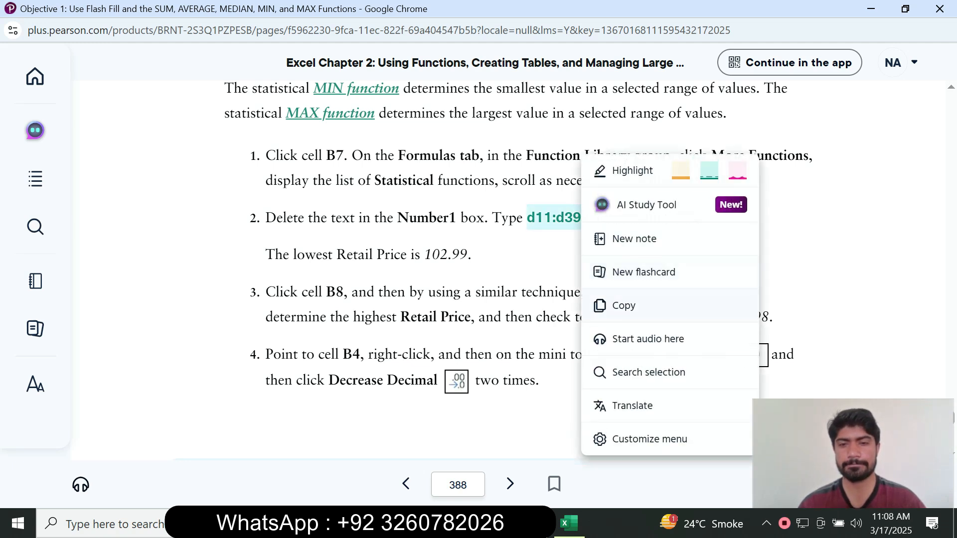
pyautogui.click(623, 306)
pyautogui.click(568, 523)
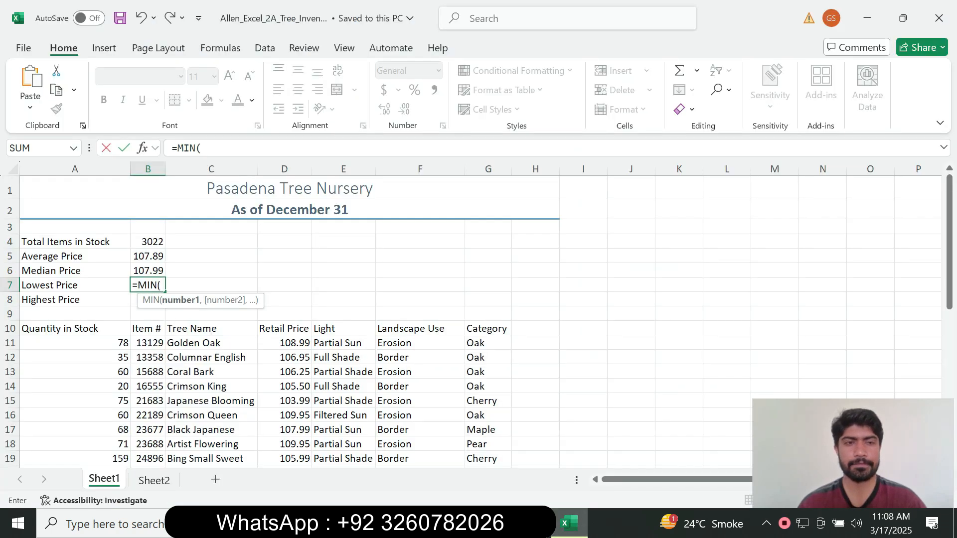
# - Paste the copied range to complete =MIN(d11:d39) in B7, check it against the Chrome textbook, and enter the formula in Excel
pyautogui.click(202, 148)
pyautogui.hotkey('ctrl', 'v')
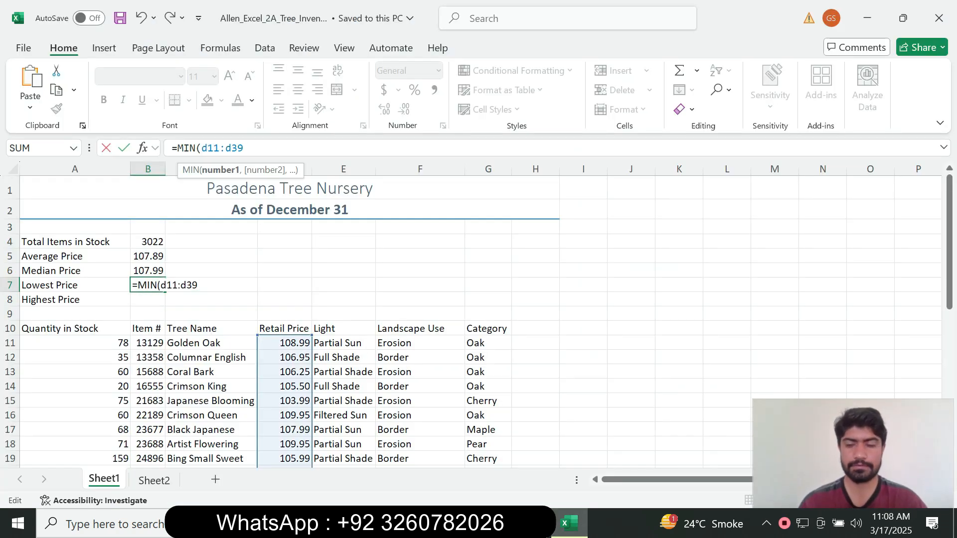
pyautogui.write(')')
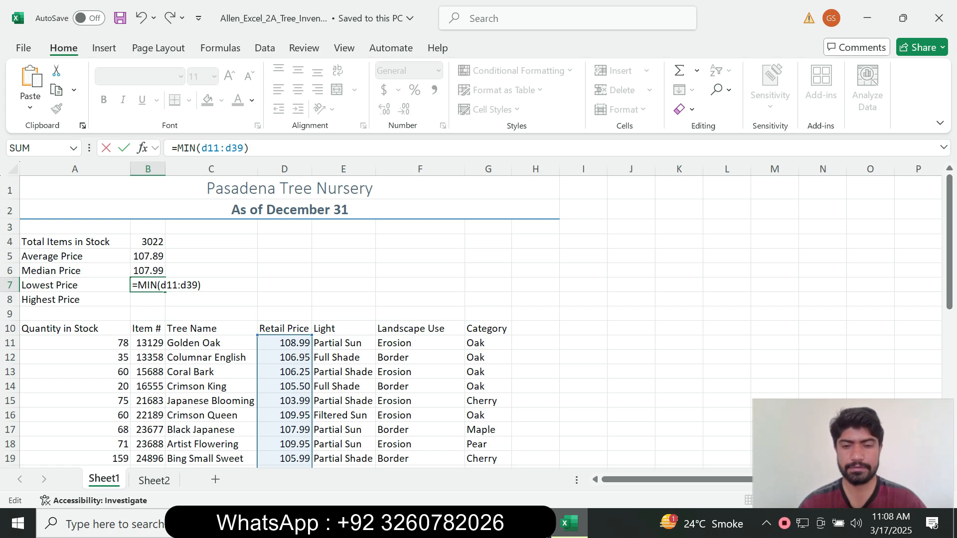
pyautogui.click(494, 523)
pyautogui.click(576, 453)
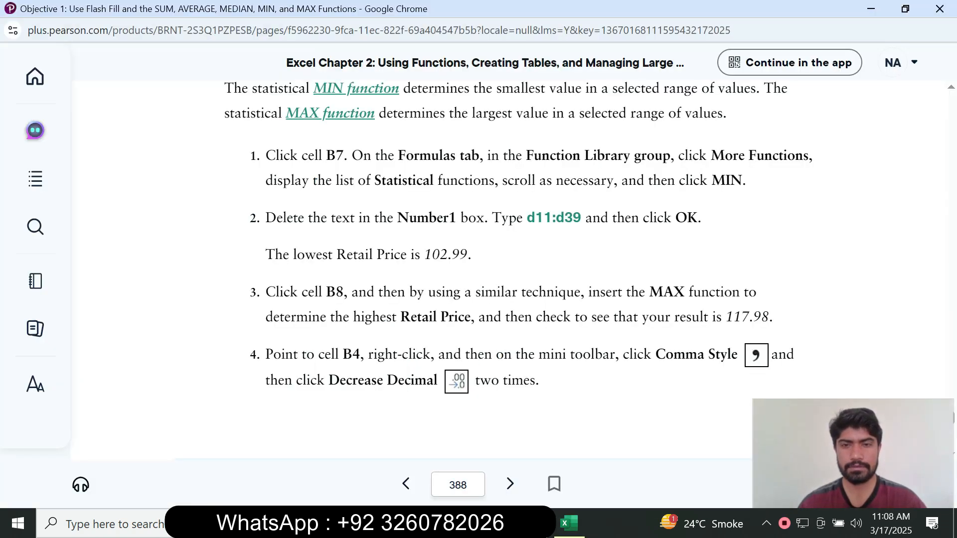
pyautogui.click(568, 523)
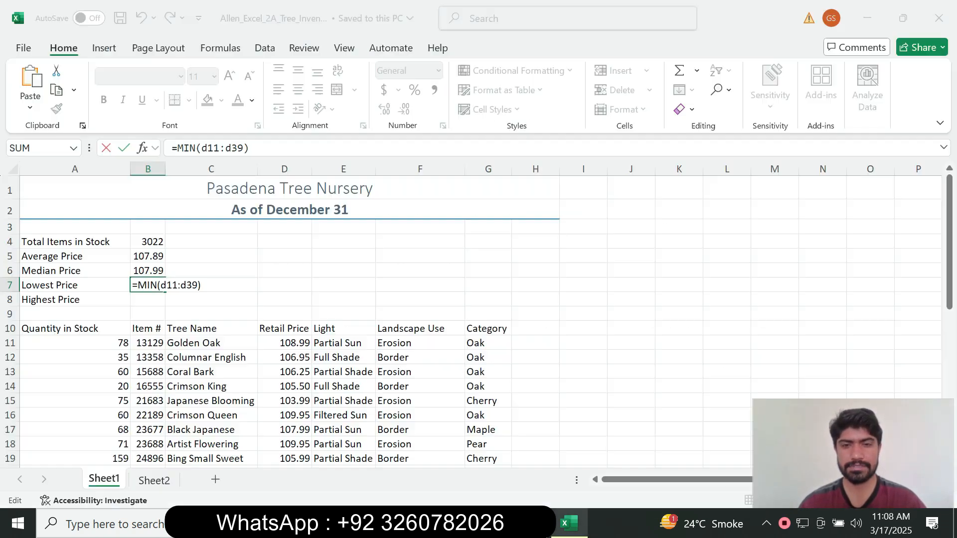
pyautogui.press('Return')
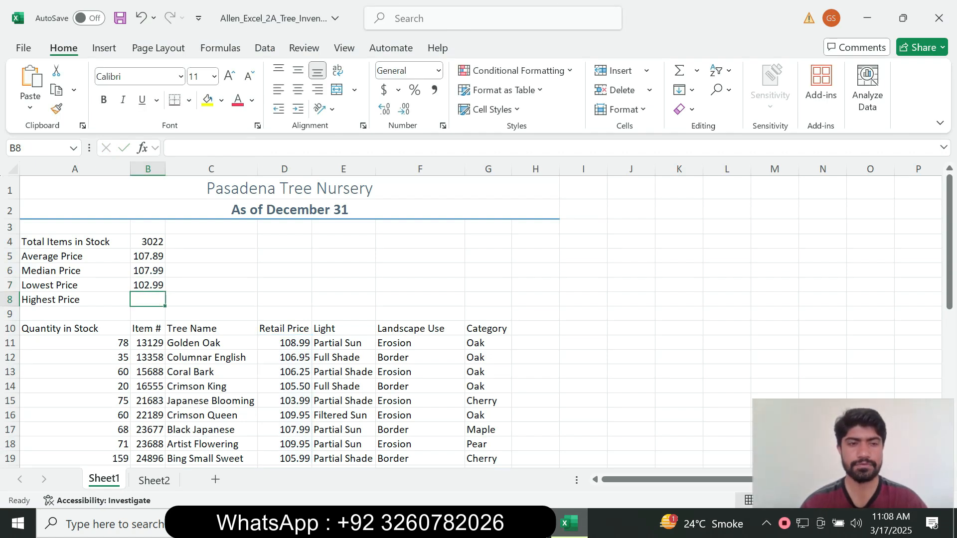
# - Check step 3 of Activity 2.05 in the Chrome textbook, and start a MAX formula in Excel cell B8 beside Highest Price
pyautogui.click(494, 523)
pyautogui.click(565, 438)
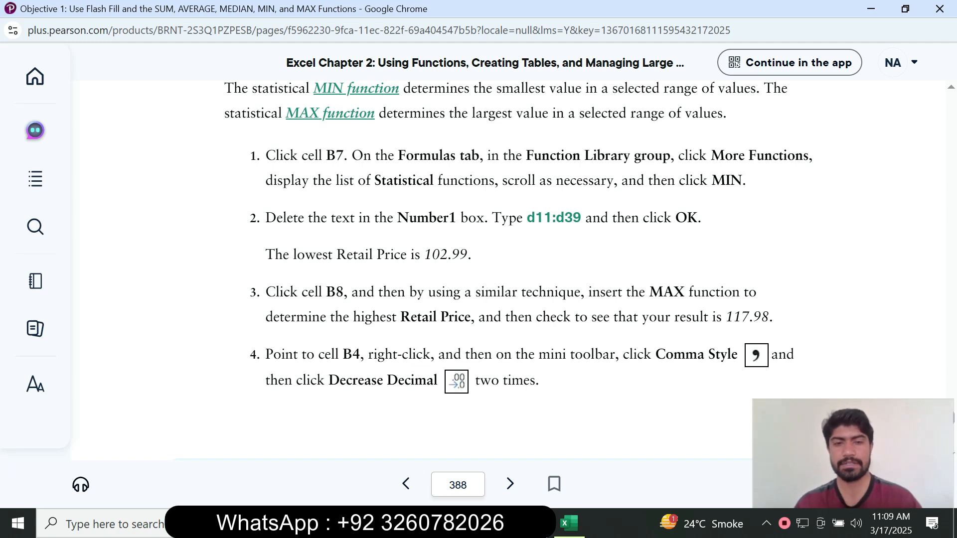
pyautogui.click(569, 523)
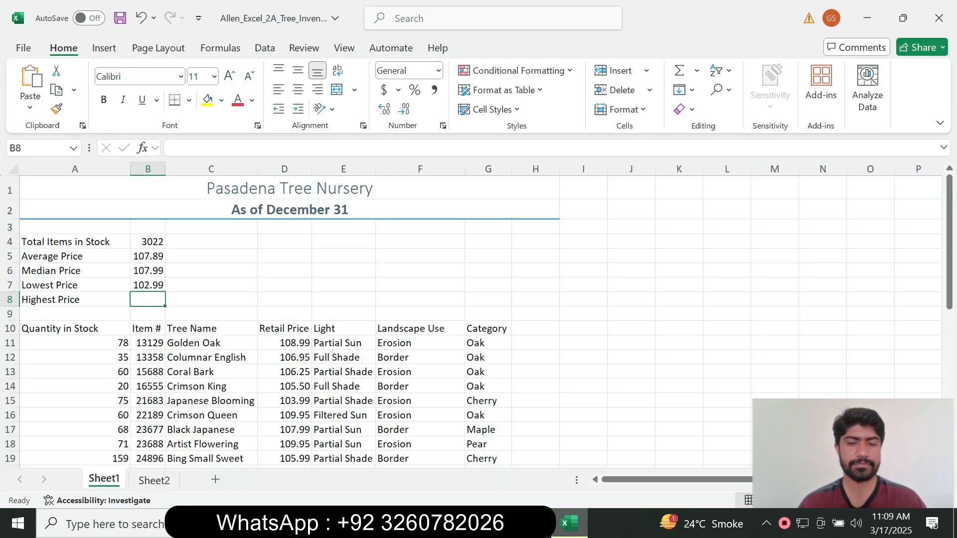
pyautogui.write('=max')
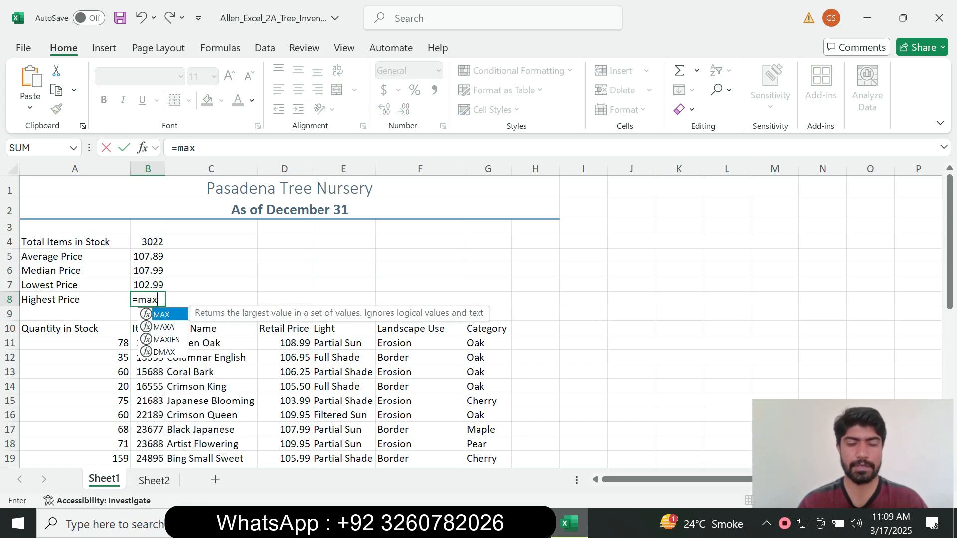
pyautogui.press('Tab')
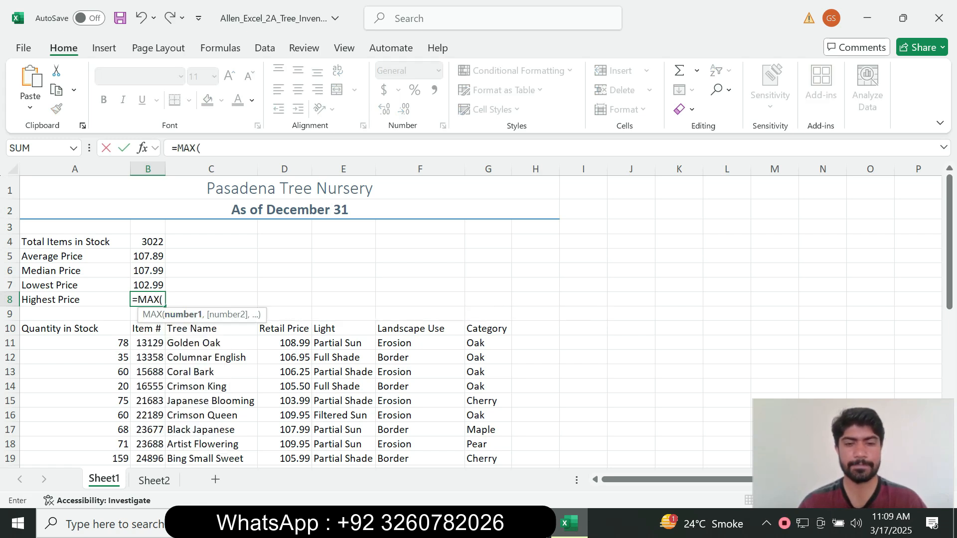
# - Recheck step 3 in the Chrome textbook, and complete =MAX(D11:D39) in Excel cell B8 using the Retail Price values
pyautogui.click(575, 462)
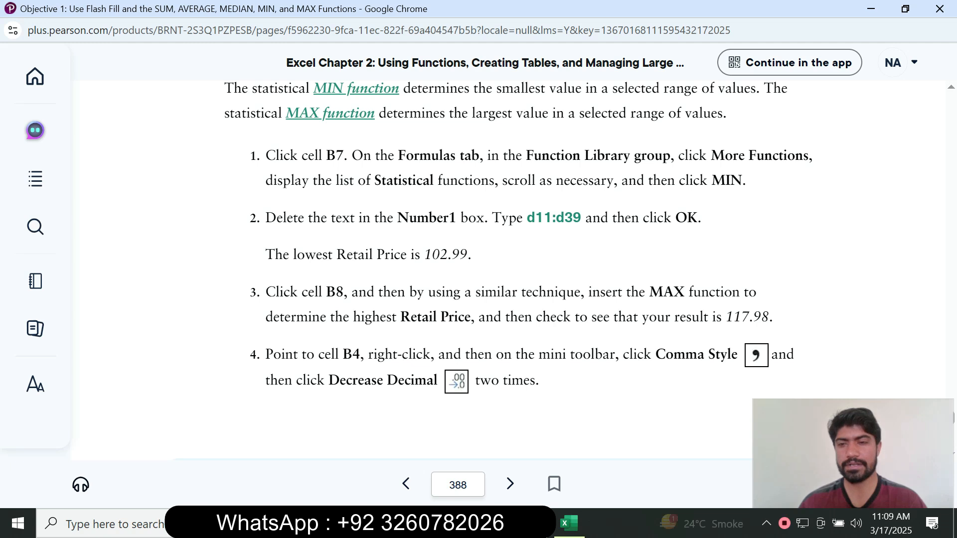
pyautogui.hotkey('alt', 'Tab')
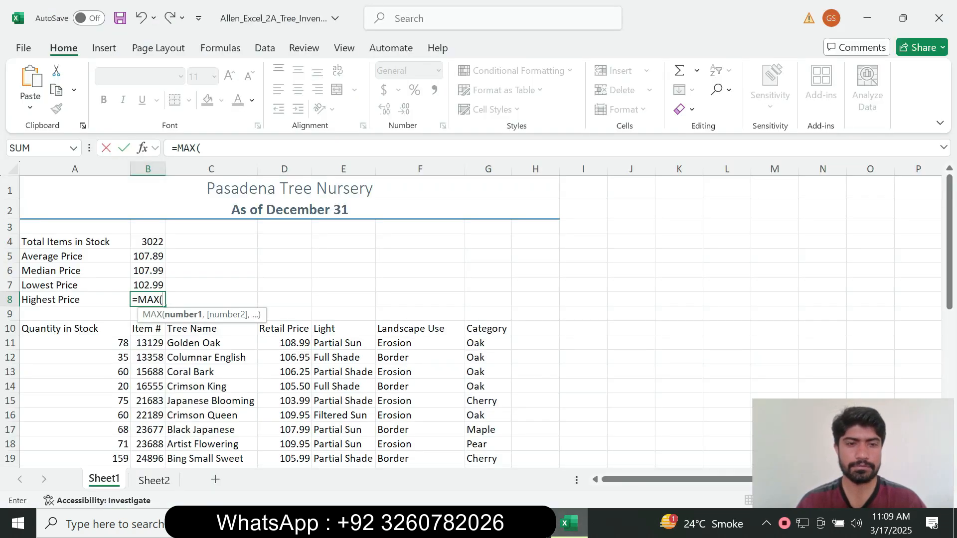
pyautogui.moveTo(284, 342); pyautogui.dragTo(299, 445)
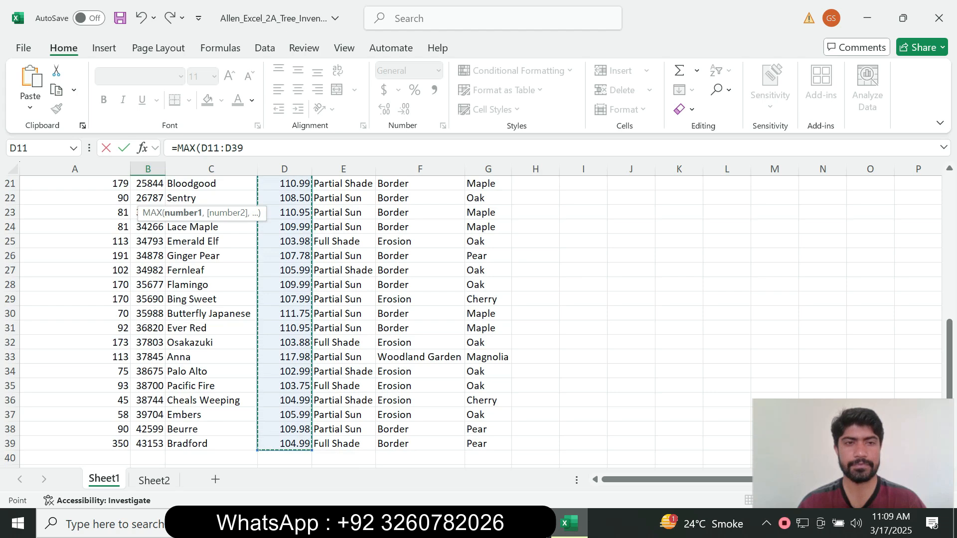
pyautogui.click(259, 148)
pyautogui.write(')')
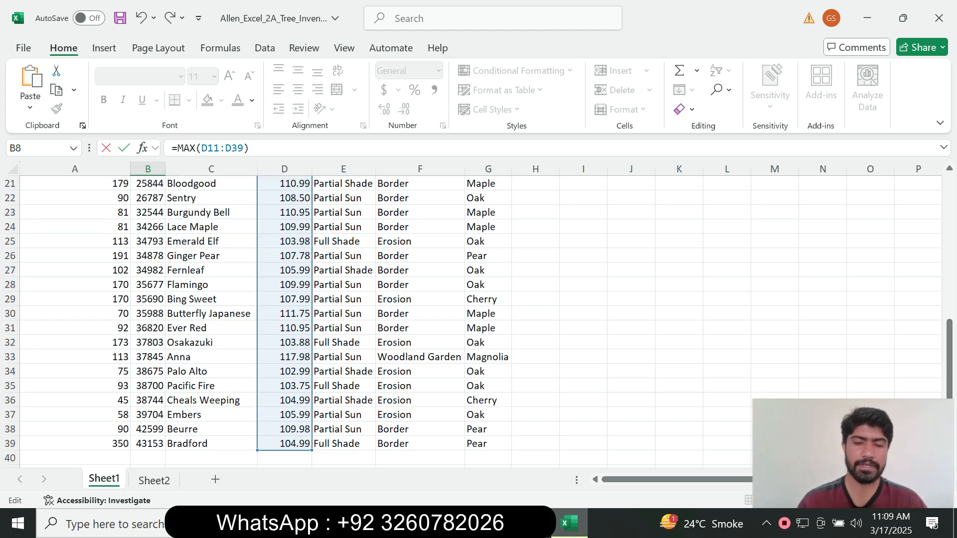
pyautogui.press('Return')
pyautogui.moveTo(949, 314); pyautogui.dragTo(949, 257)
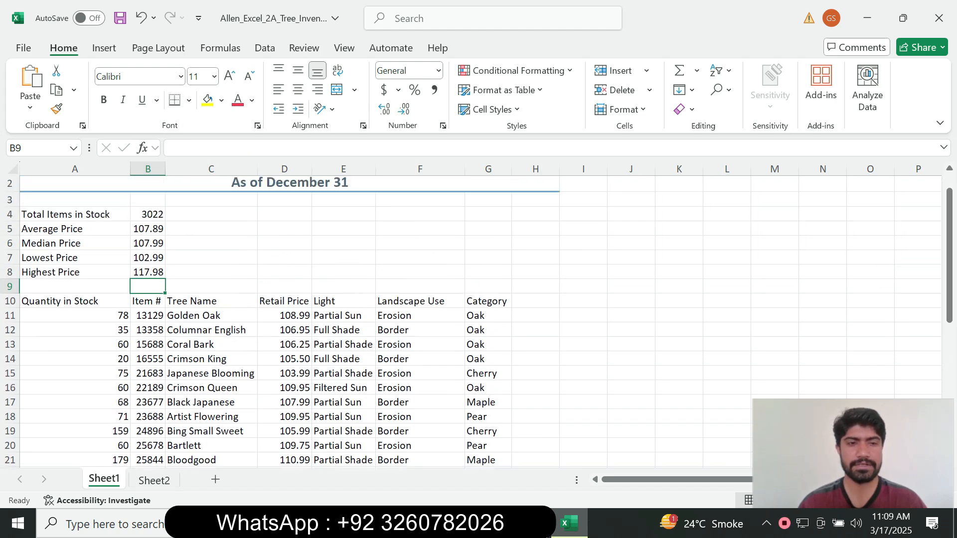
# - Switch to the Chrome textbook and review Activity 2.05, including steps 4 and 5 on number formatting and Figure 2.10
pyautogui.moveTo(487, 523)
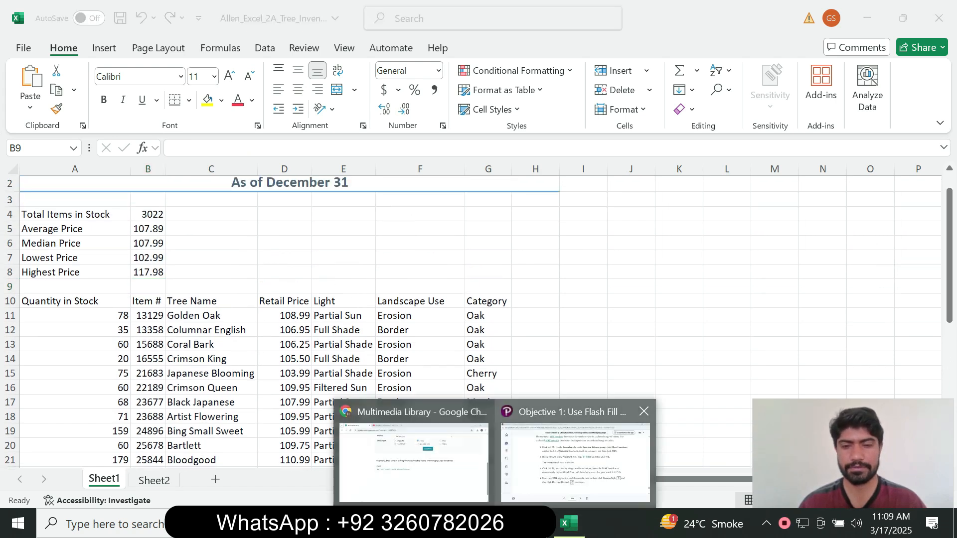
pyautogui.click(565, 456)
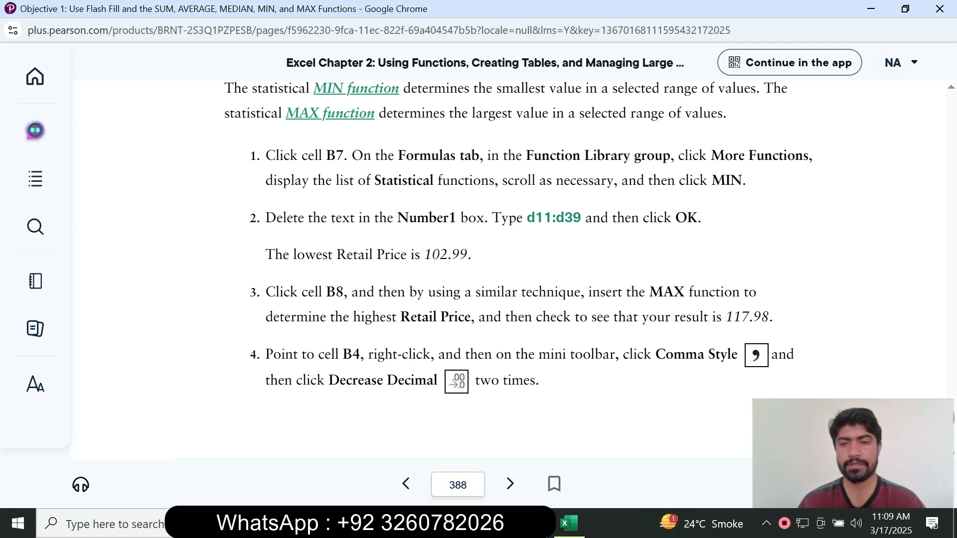
pyautogui.scroll(6, 508, 269)
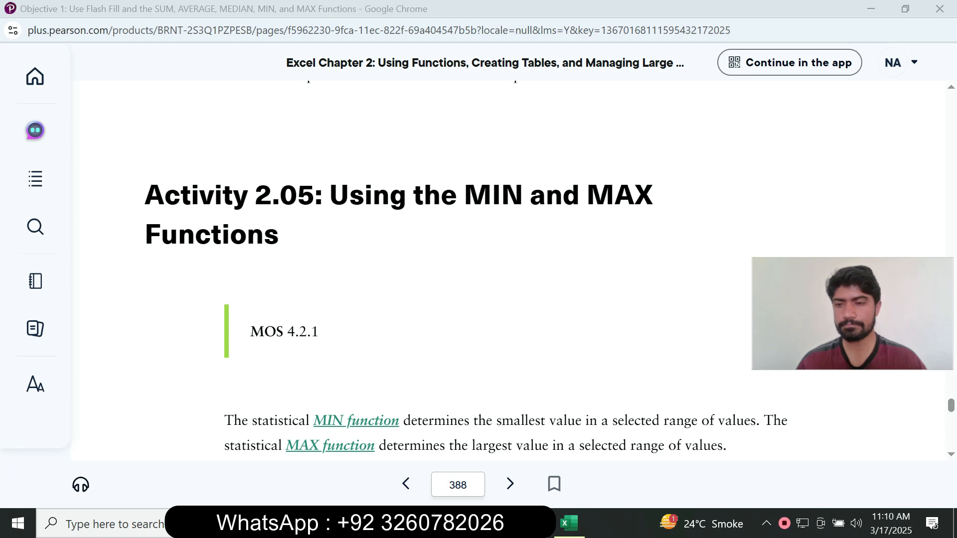
pyautogui.scroll(1, 508, 269)
pyautogui.scroll(3, 508, 269)
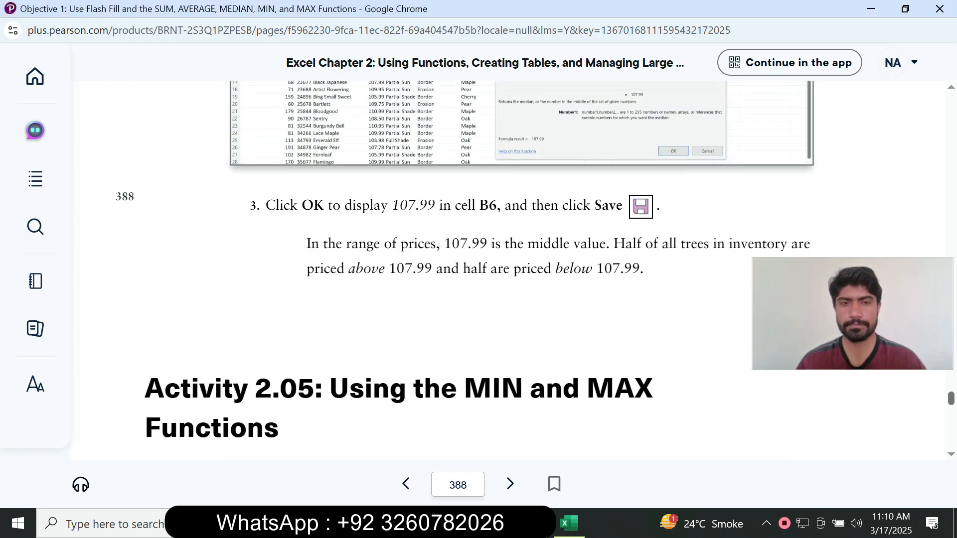
pyautogui.scroll(2, 508, 269)
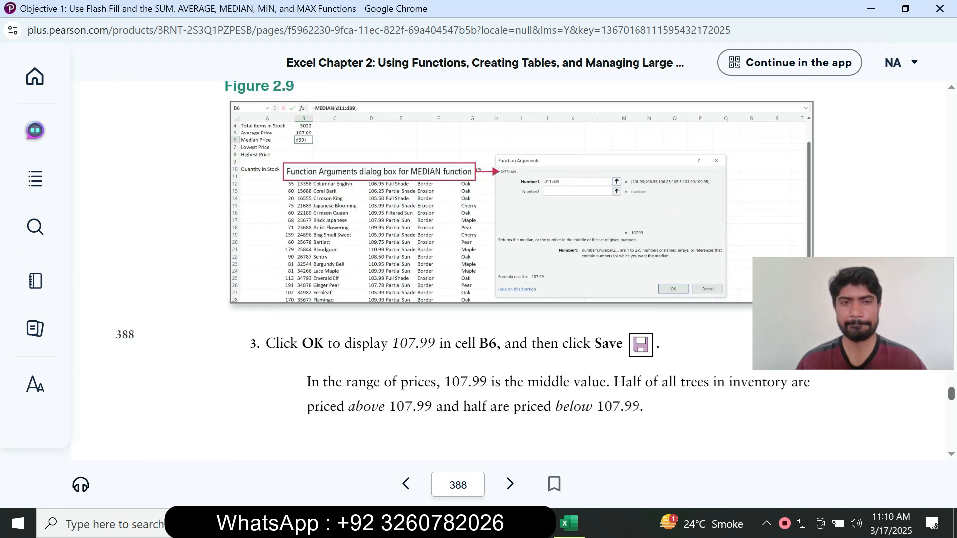
pyautogui.scroll(-10, 508, 269)
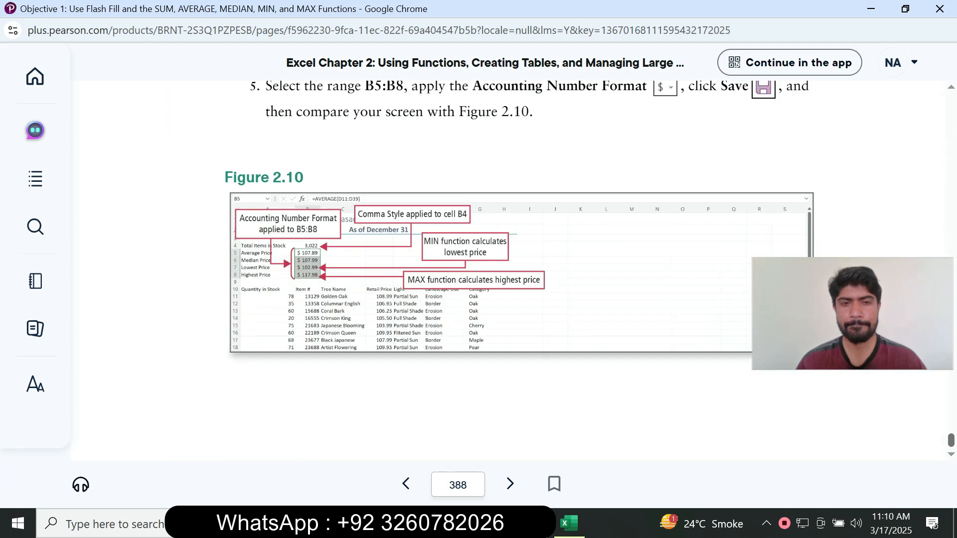
pyautogui.scroll(5, 508, 269)
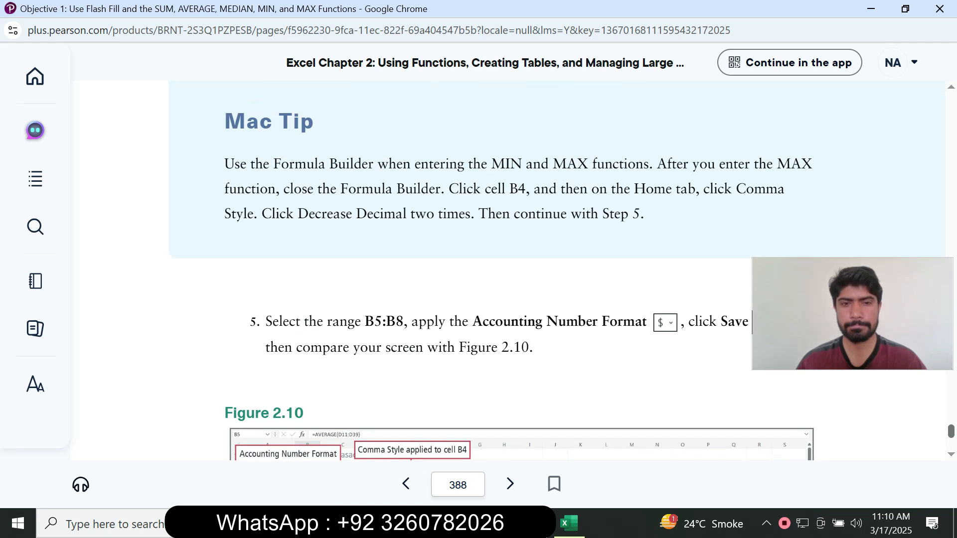
pyautogui.scroll(6, 556, 270)
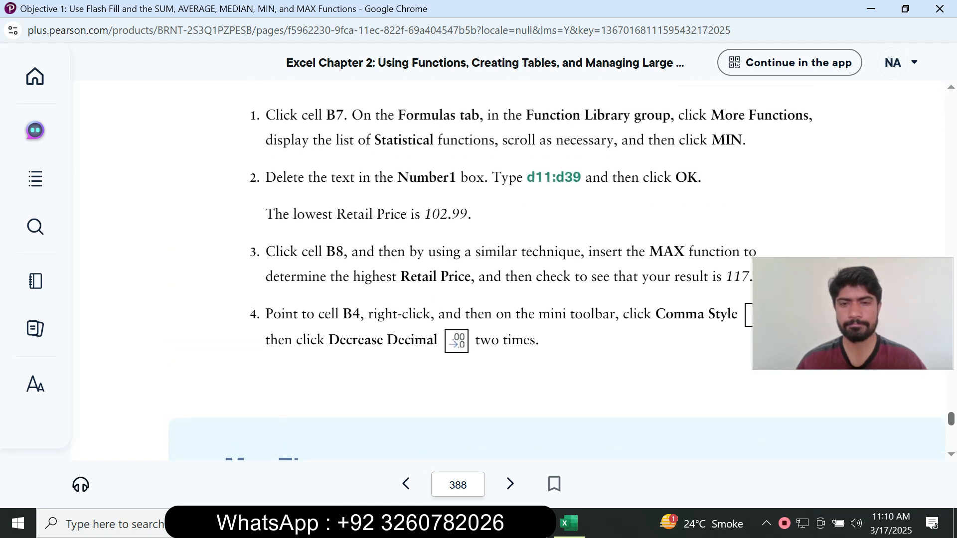
pyautogui.moveTo(852, 314); pyautogui.dragTo(837, 458)
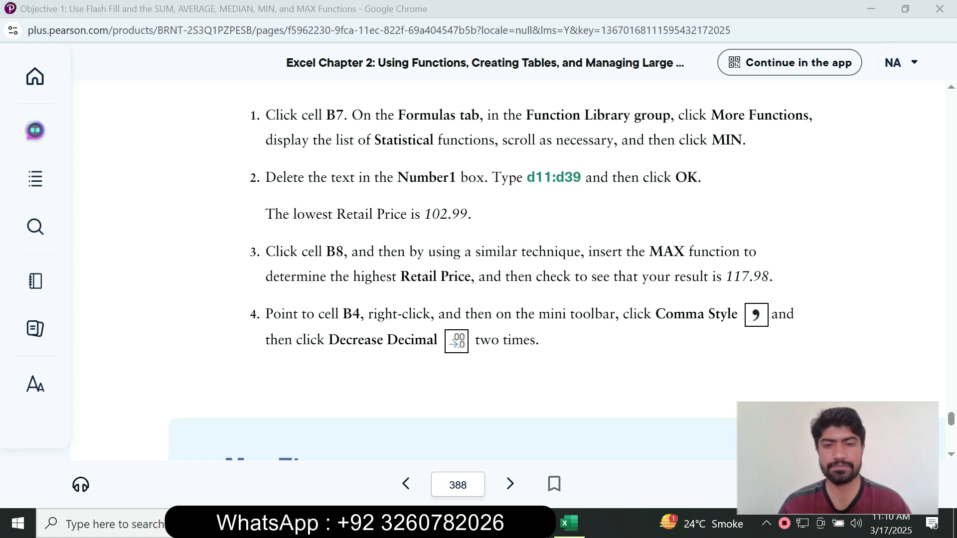
# - Recheck step 4 in the Chrome textbook, and format Excel cell B4 with Comma Style and no decimal places
pyautogui.hotkey('alt', 'Tab')
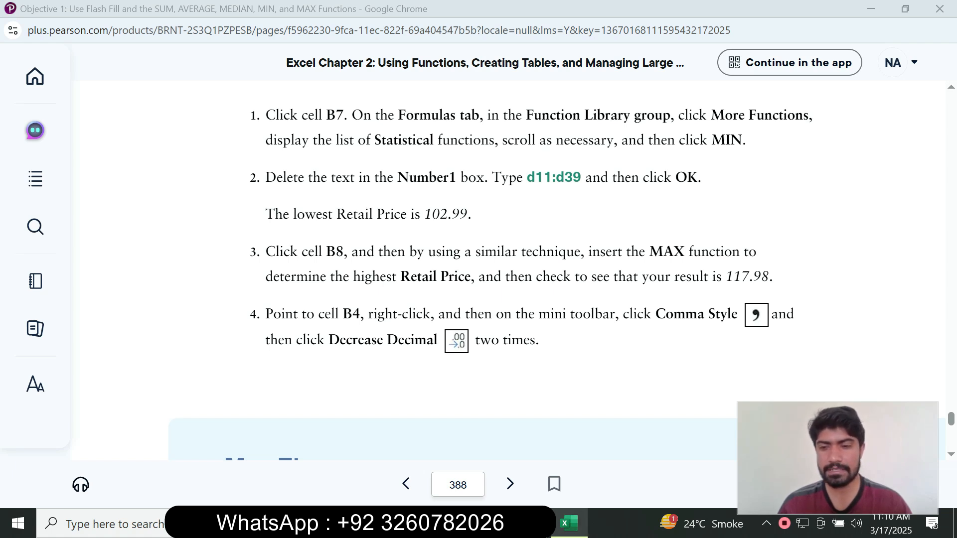
pyautogui.click(147, 214)
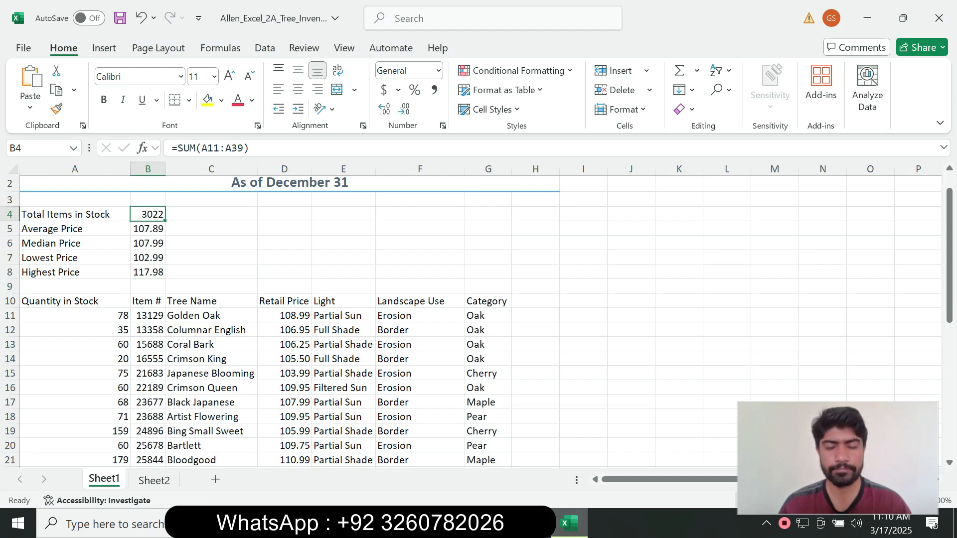
pyautogui.hotkey('alt', 'Tab')
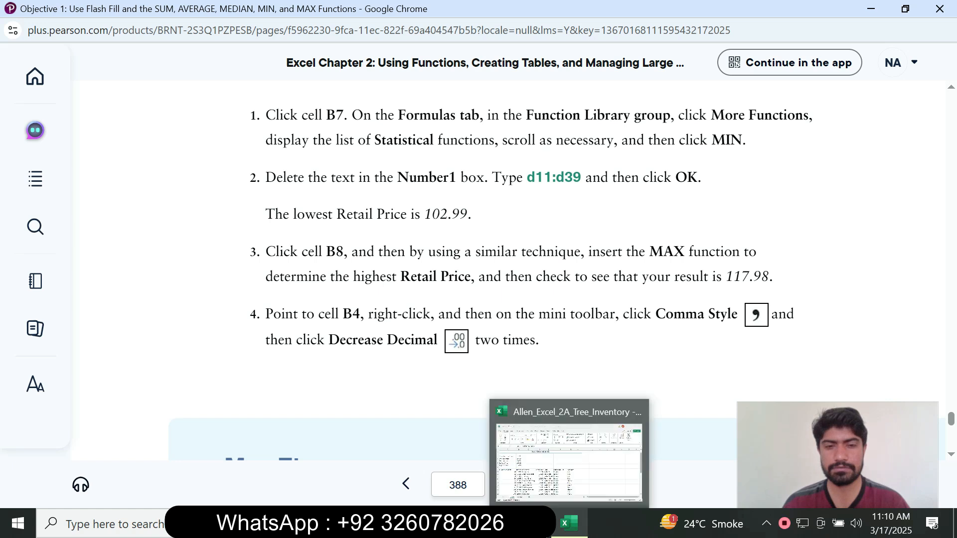
pyautogui.click(568, 523)
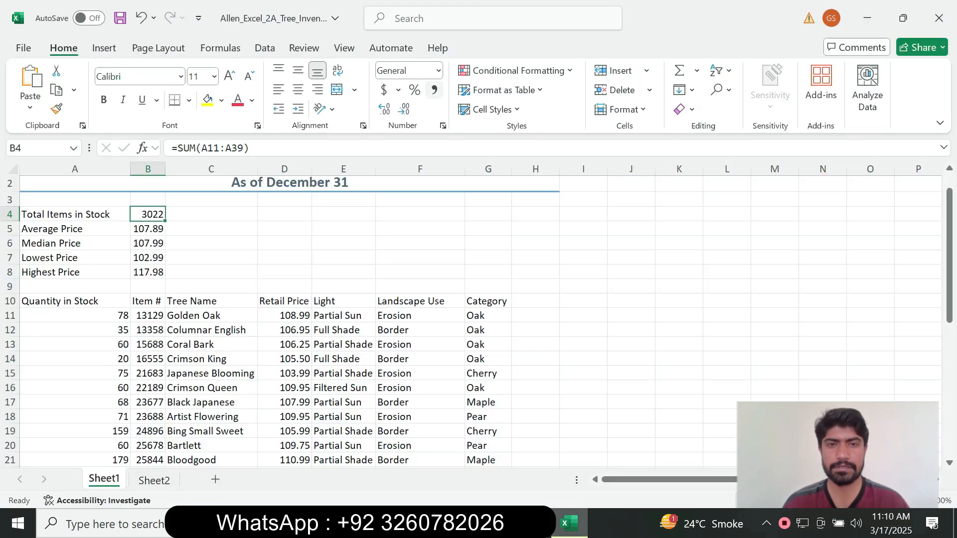
pyautogui.click(434, 89)
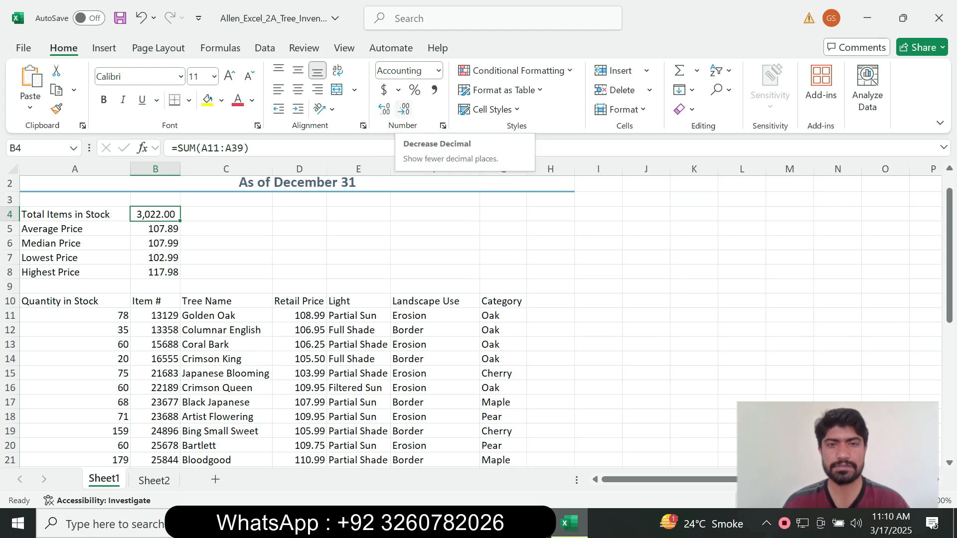
pyautogui.click(404, 109)
pyautogui.click(404, 109)
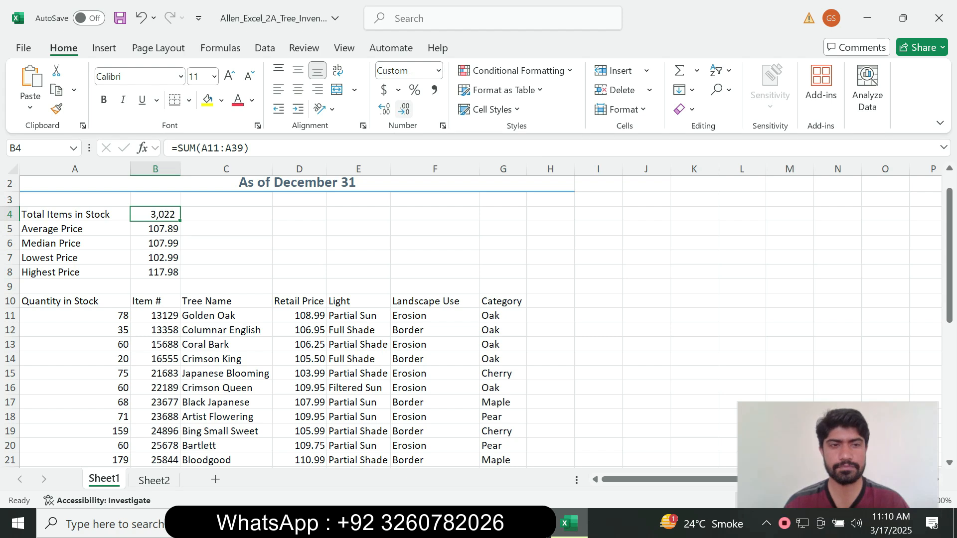
# - Switch to the Chrome textbook and check step 4 and the Mac Tip that follows it
pyautogui.moveTo(496, 523)
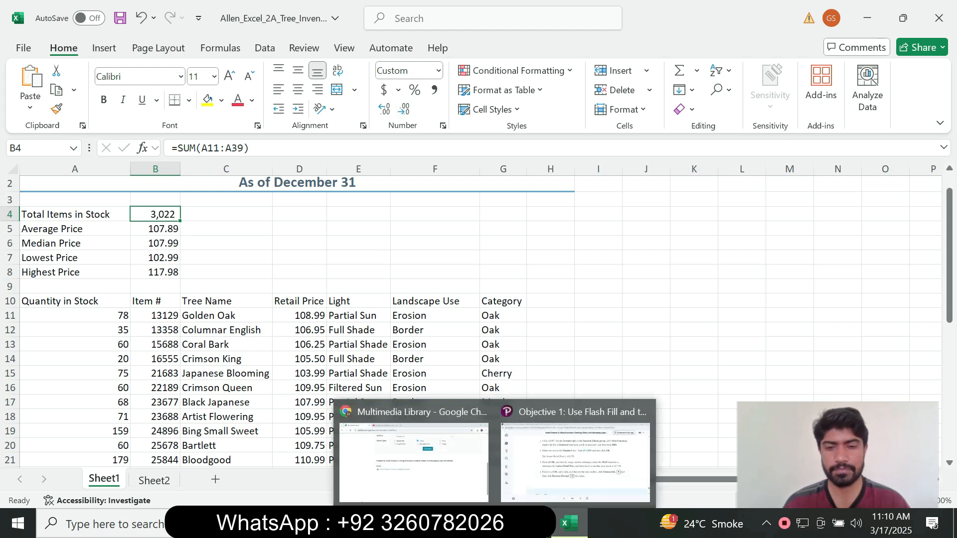
pyautogui.click(573, 453)
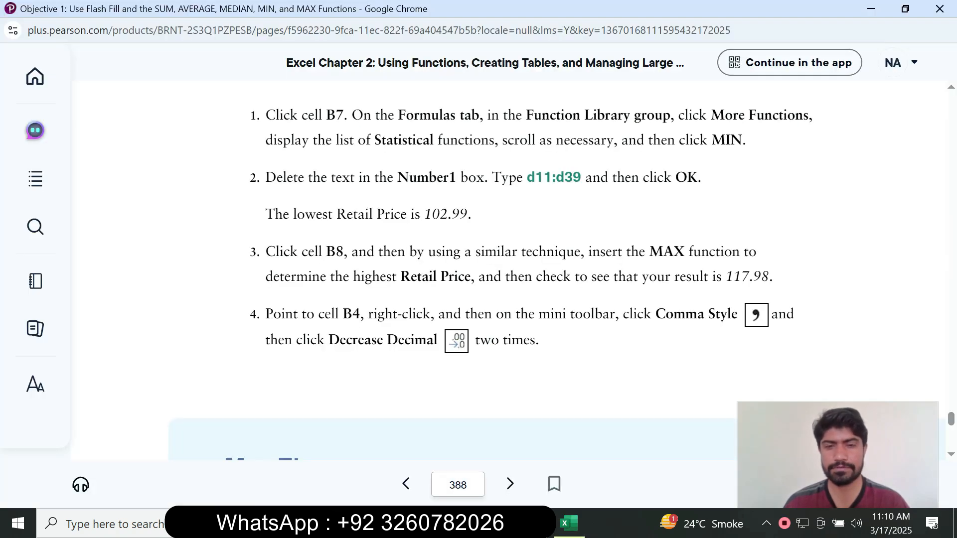
pyautogui.scroll(-7, 556, 269)
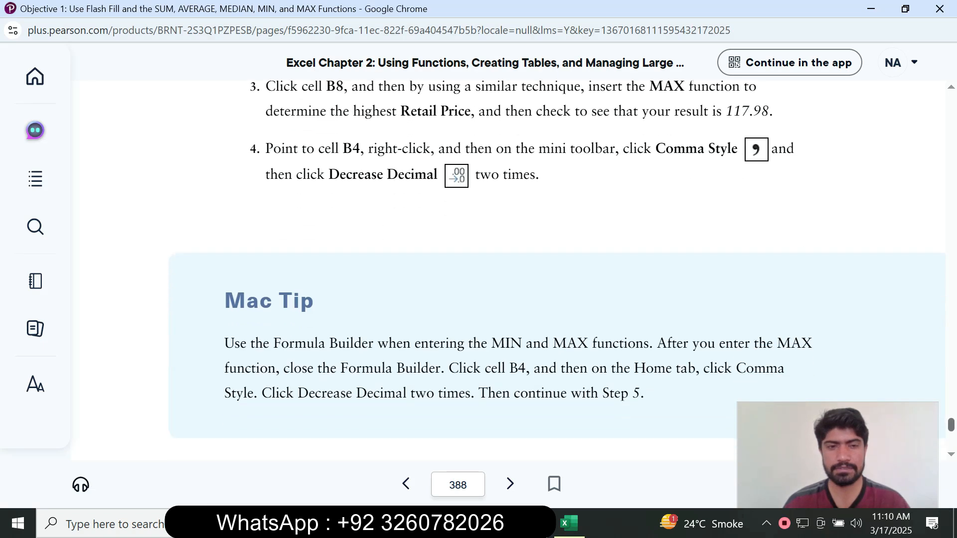
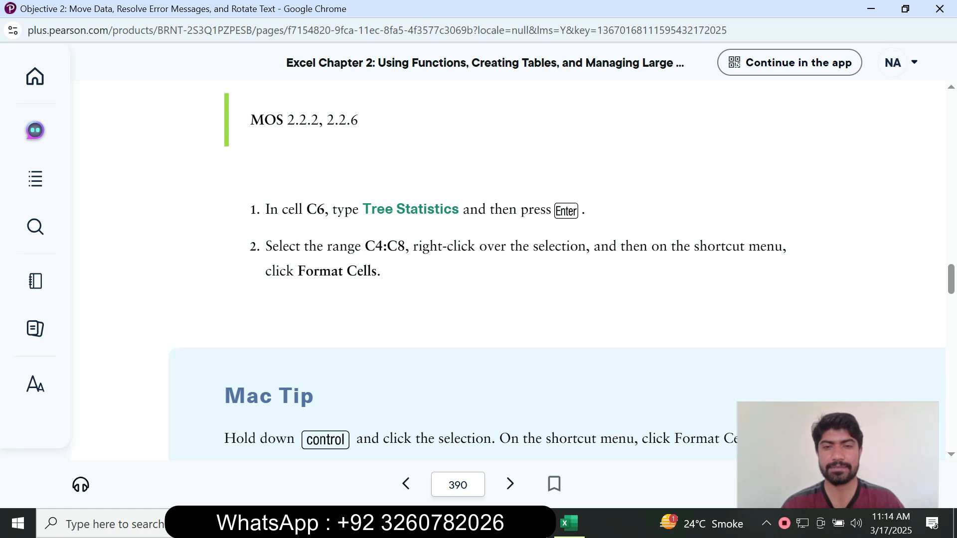
# - Copy the title Tree Statistics from the Chrome textbook and enter it in Excel cell C6
pyautogui.moveTo(362, 209); pyautogui.dragTo(459, 209)
pyautogui.click(500, 291)
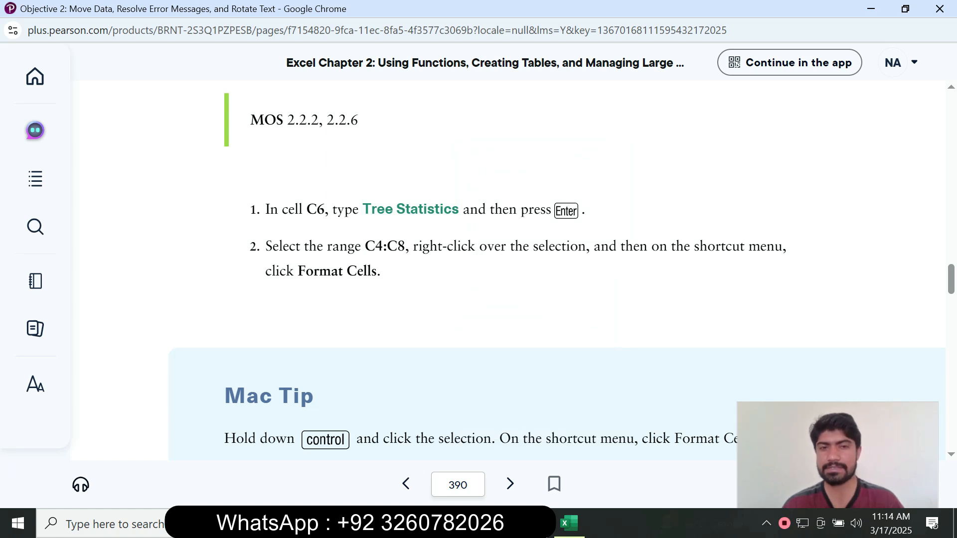
pyautogui.click(568, 522)
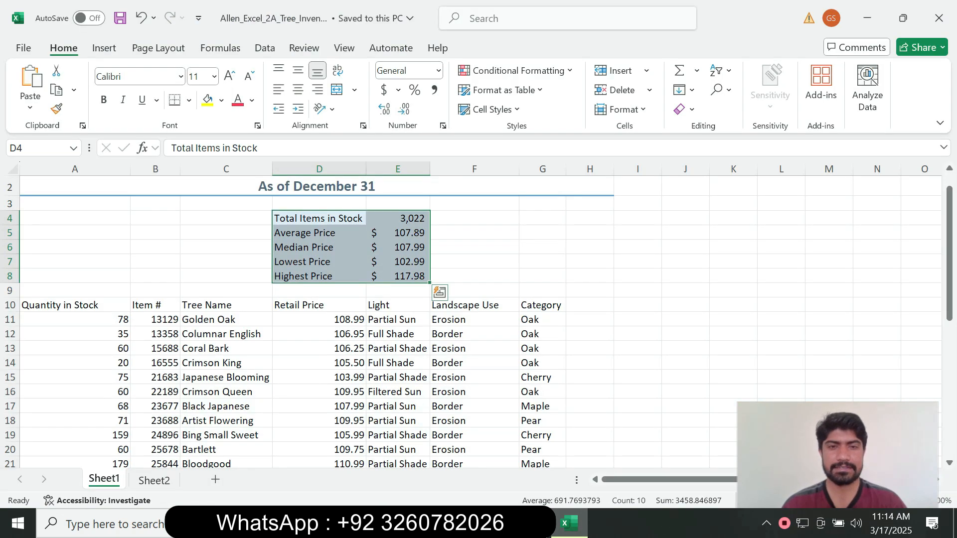
pyautogui.click(226, 291)
pyautogui.click(226, 261)
pyautogui.click(226, 247)
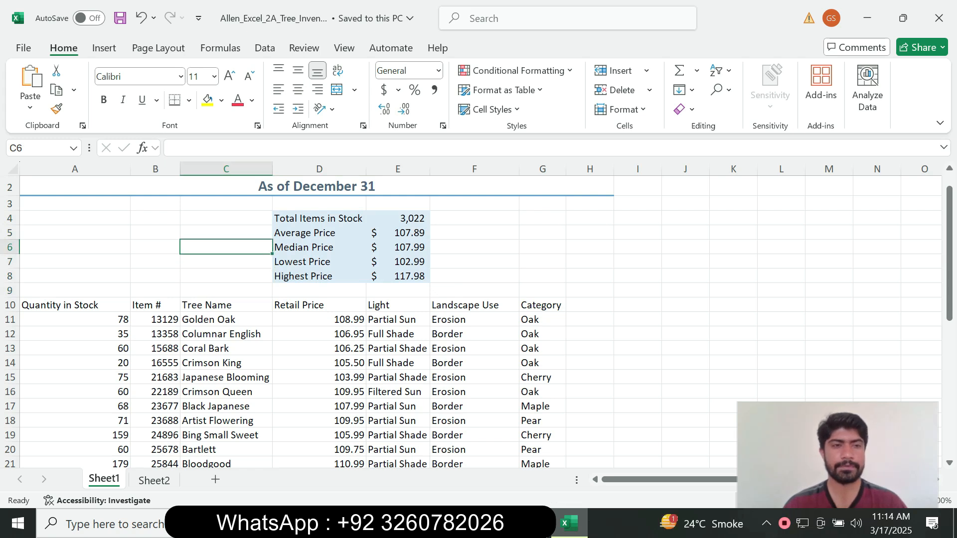
pyautogui.write('Tree Statistics')
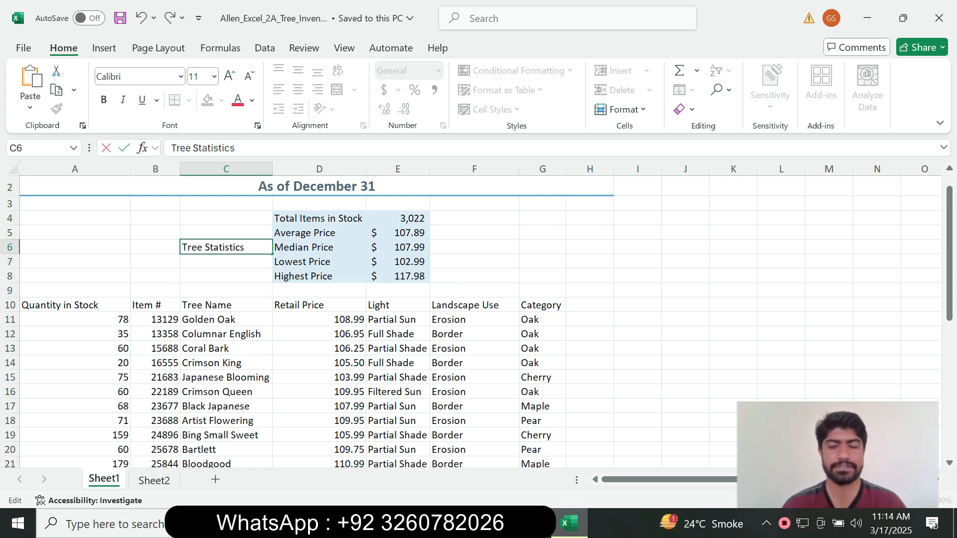
pyautogui.press('Return')
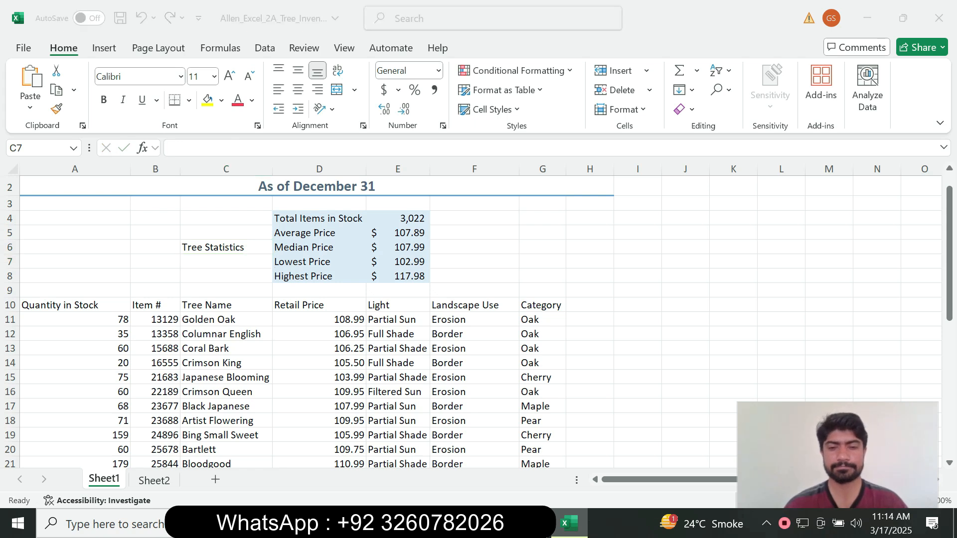
# - Copy the range reference C4:C8 from step 2 in the Chrome textbook and select that range in Excel
pyautogui.hotkey('alt', 'Tab')
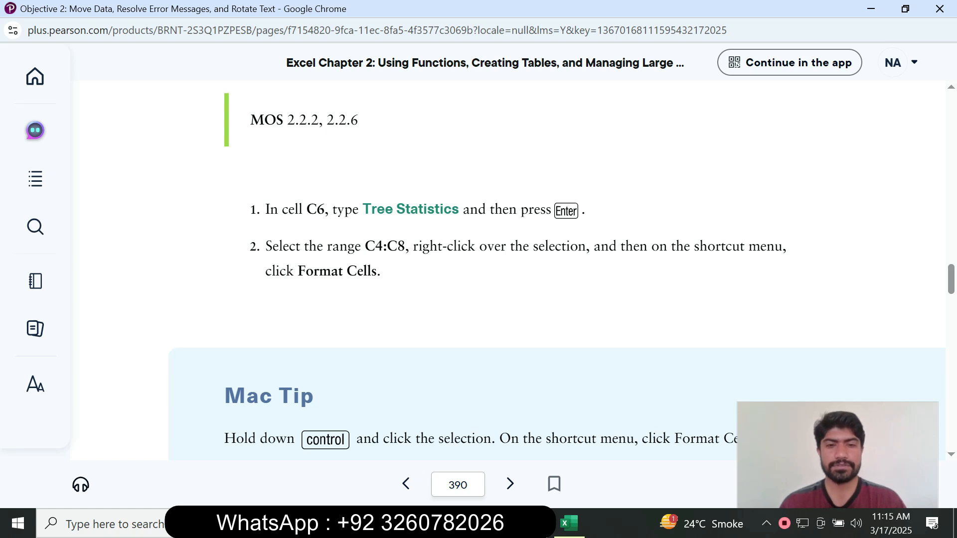
pyautogui.moveTo(366, 246); pyautogui.dragTo(405, 246)
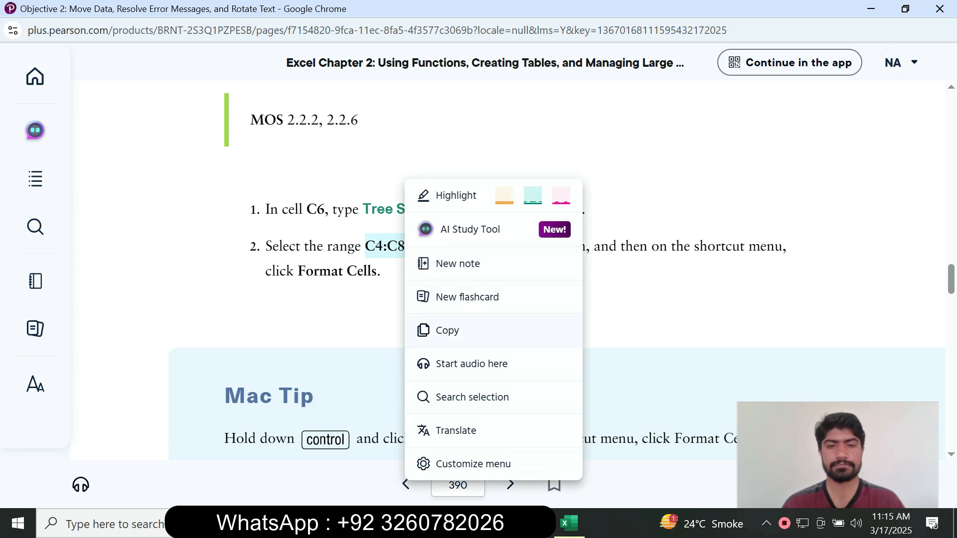
pyautogui.click(447, 330)
pyautogui.click(569, 523)
pyautogui.click(30, 148)
pyautogui.write('C4:C8')
pyautogui.press('Return')
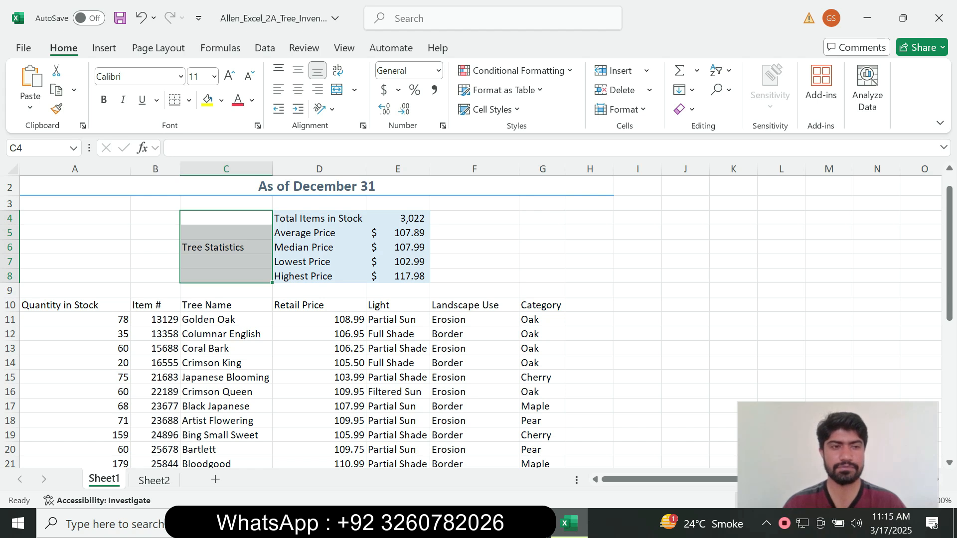
# - Switch to the Chrome textbook and read step 3 on the alignment settings shown in Figure 2.13
pyautogui.moveTo(486, 523)
pyautogui.click(568, 439)
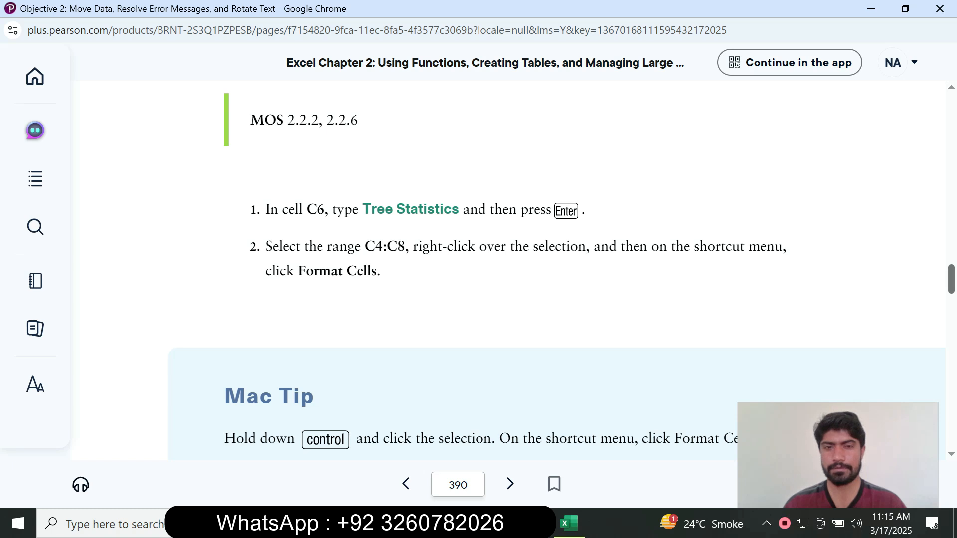
pyautogui.scroll(-7, 556, 277)
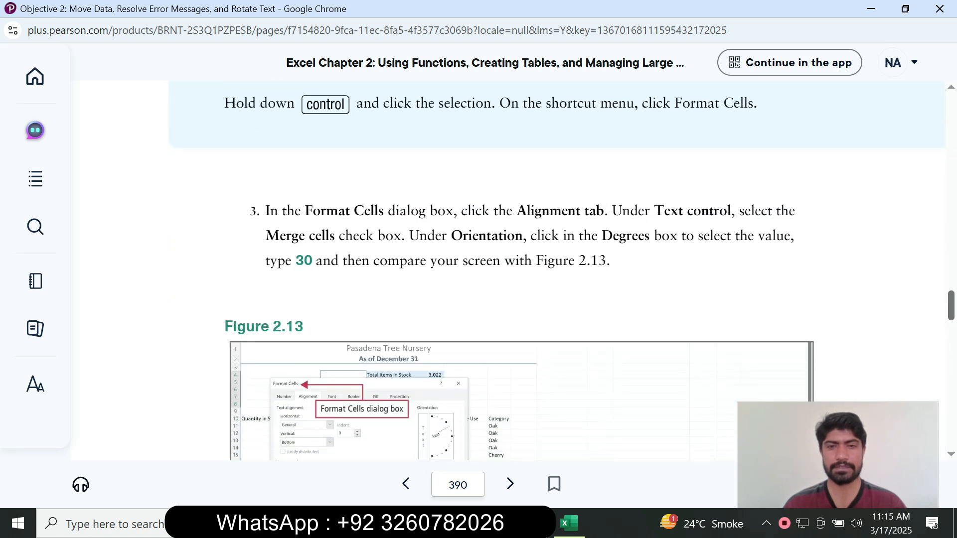
pyautogui.scroll(-1, 556, 277)
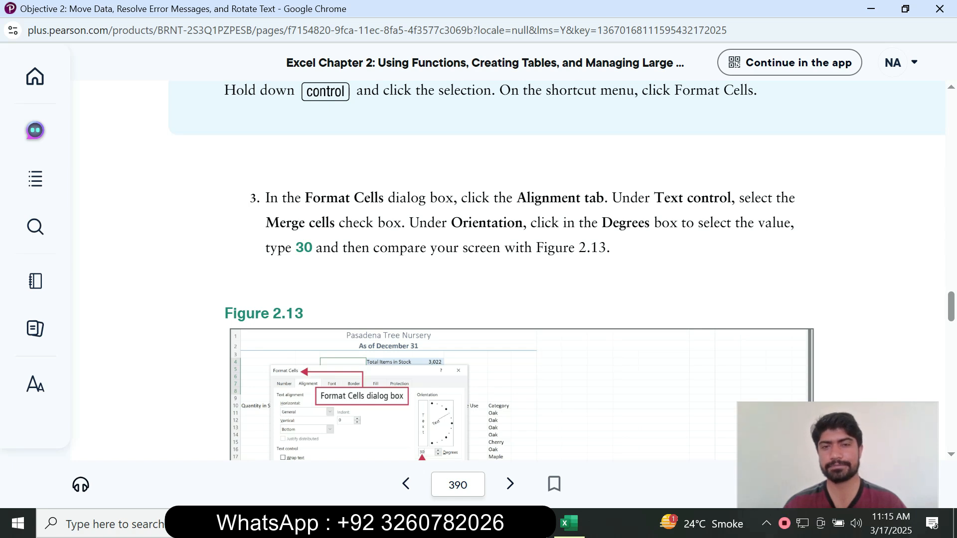
# - Open Format Cells for C4:C8 in Excel and enable Merge cells in the alignment settings, rechecking step 3 in the Chrome textbook
pyautogui.click(569, 523)
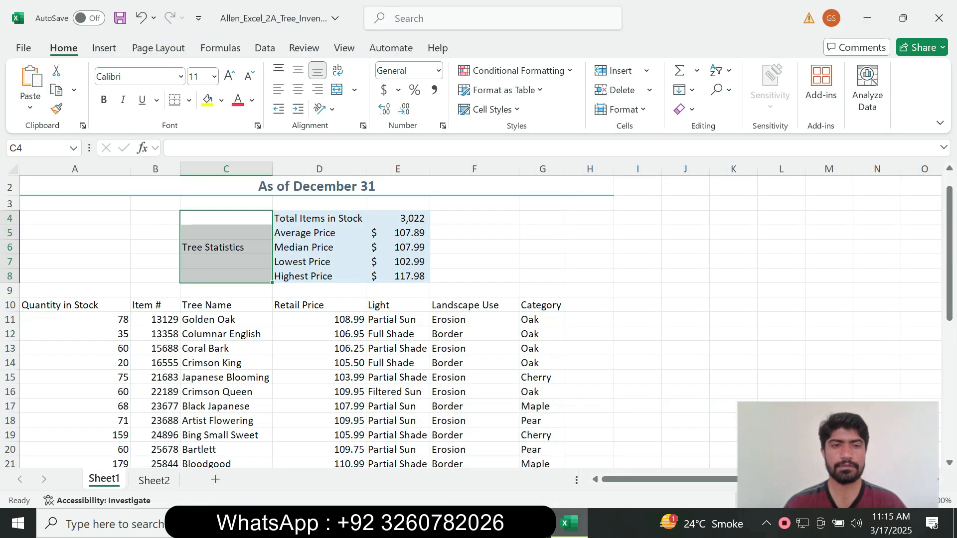
pyautogui.rightClick(242, 247)
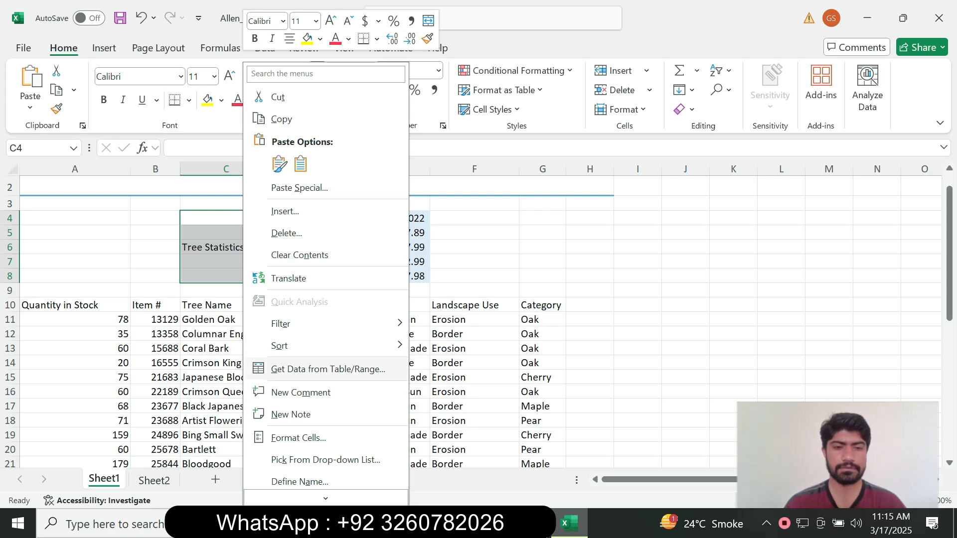
pyautogui.click(298, 437)
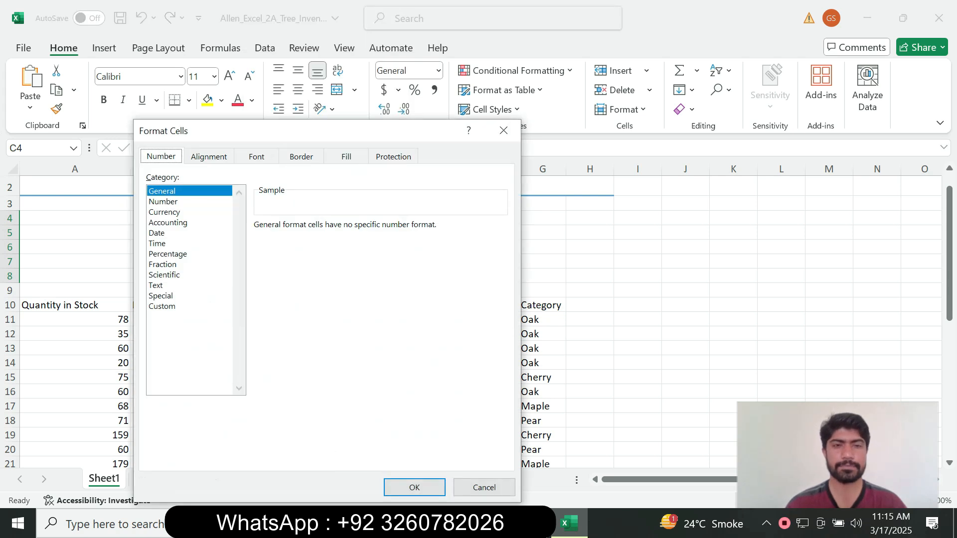
pyautogui.click(209, 156)
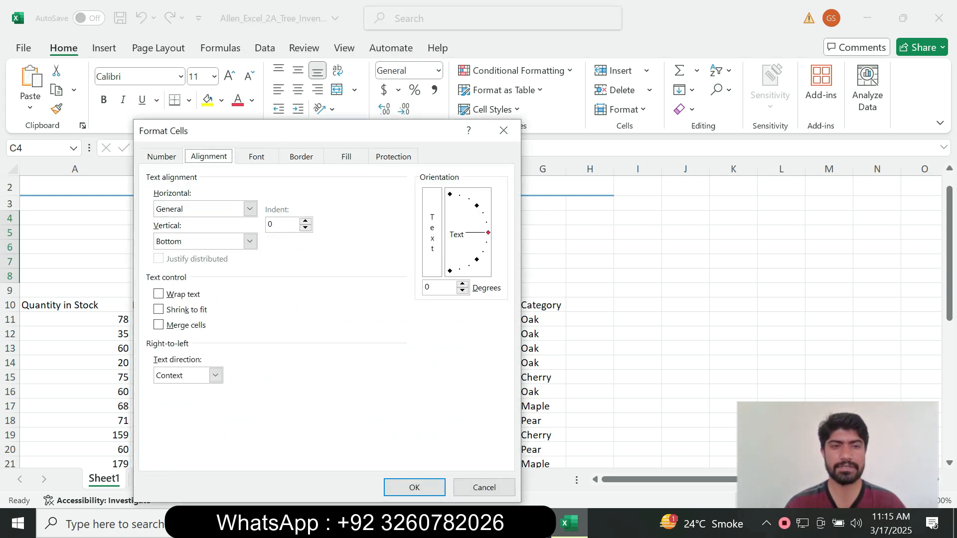
pyautogui.click(496, 523)
pyautogui.click(570, 460)
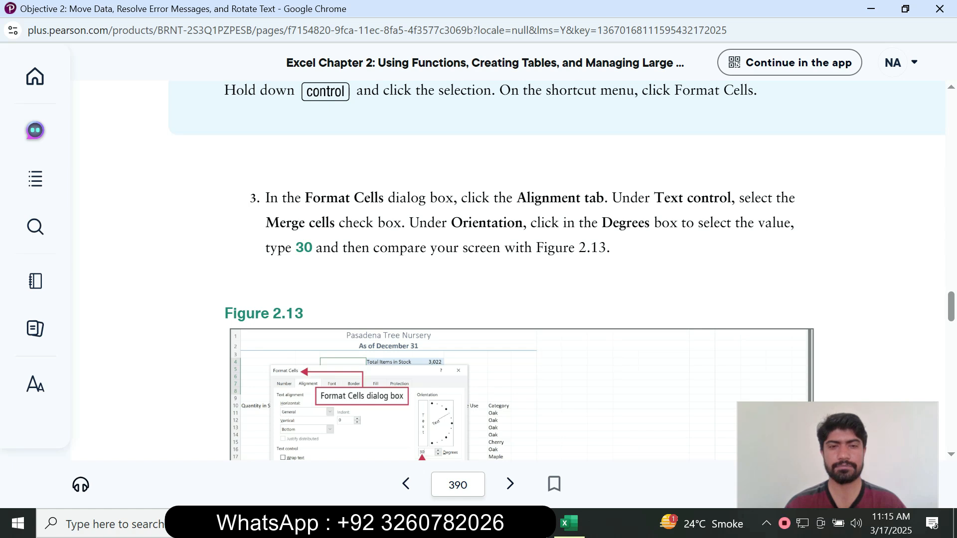
pyautogui.click(569, 523)
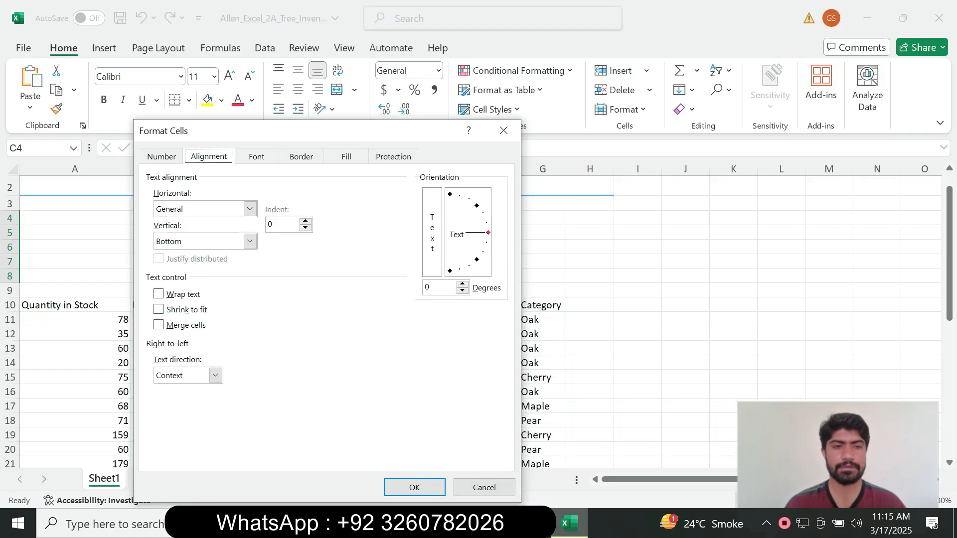
pyautogui.click(158, 325)
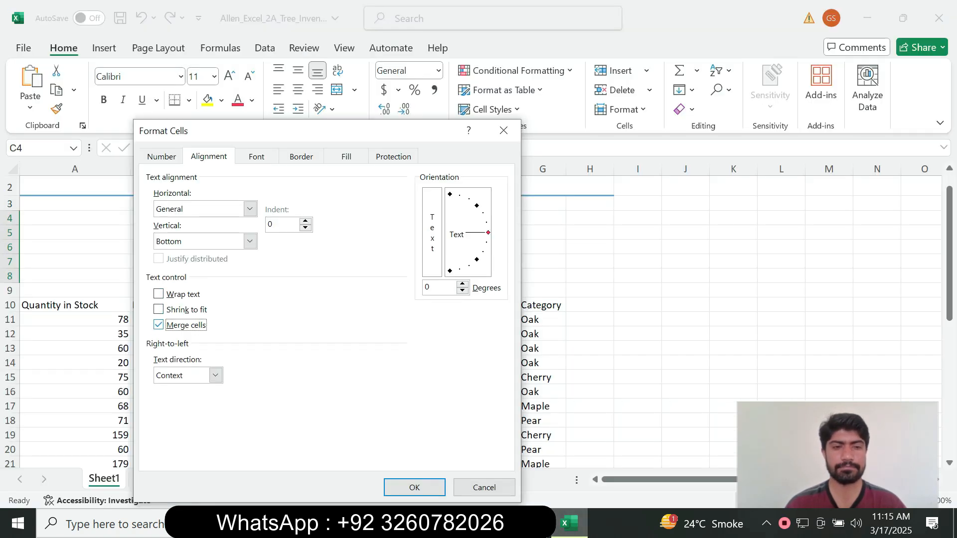
# - Set the text orientation of C4:C8 to 30 degrees in Excel, checking the setting against step 3 in the Chrome textbook
pyautogui.hotkey('alt', 'Tab')
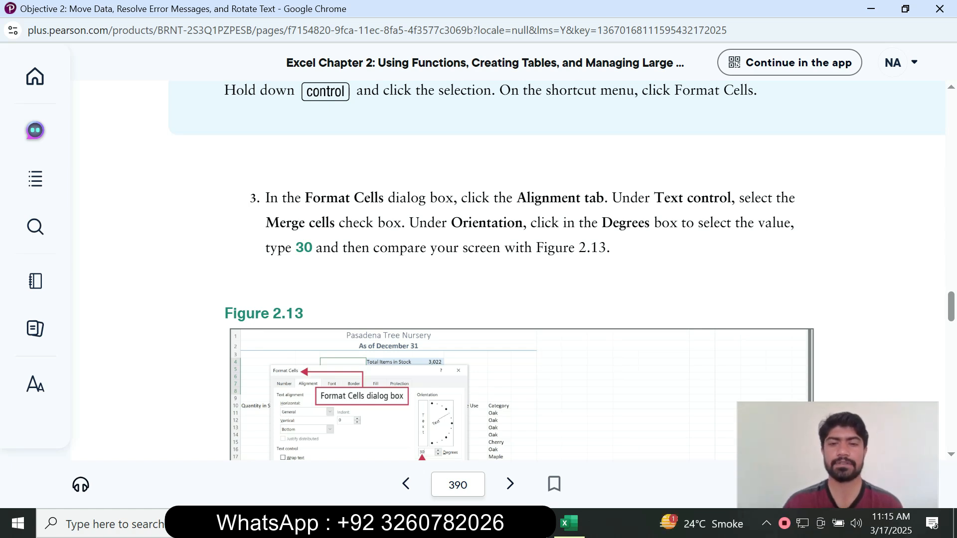
pyautogui.click(569, 523)
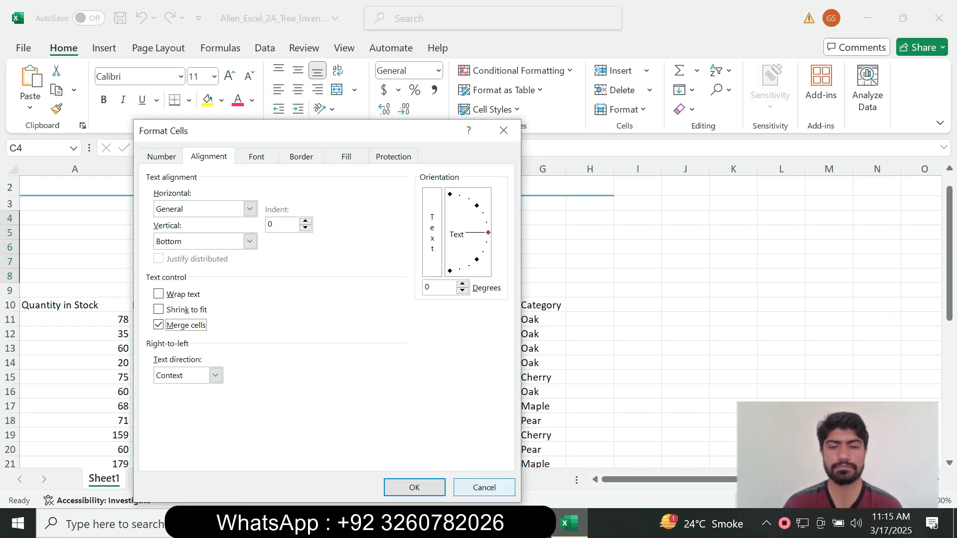
pyautogui.moveTo(491, 523)
pyautogui.click(573, 458)
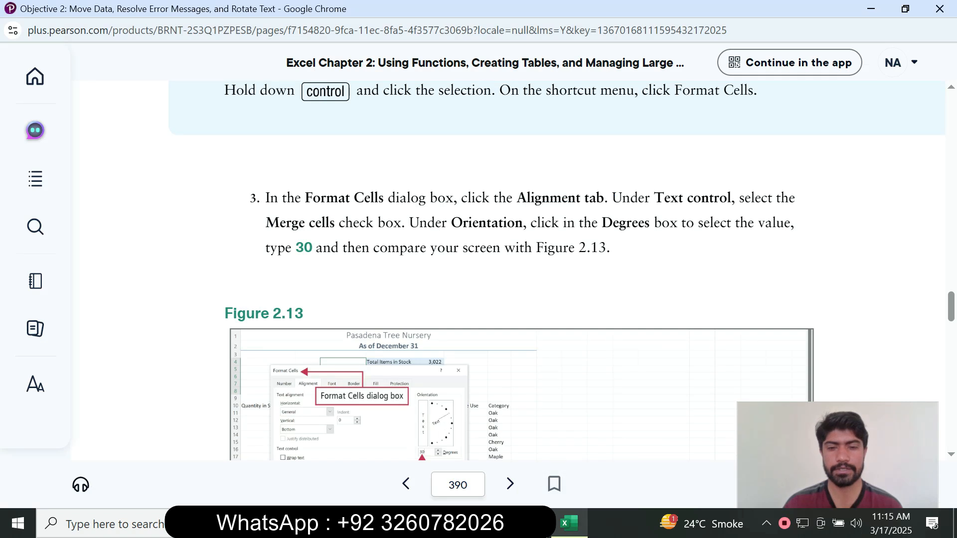
pyautogui.click(568, 523)
pyautogui.moveTo(434, 287); pyautogui.dragTo(424, 287)
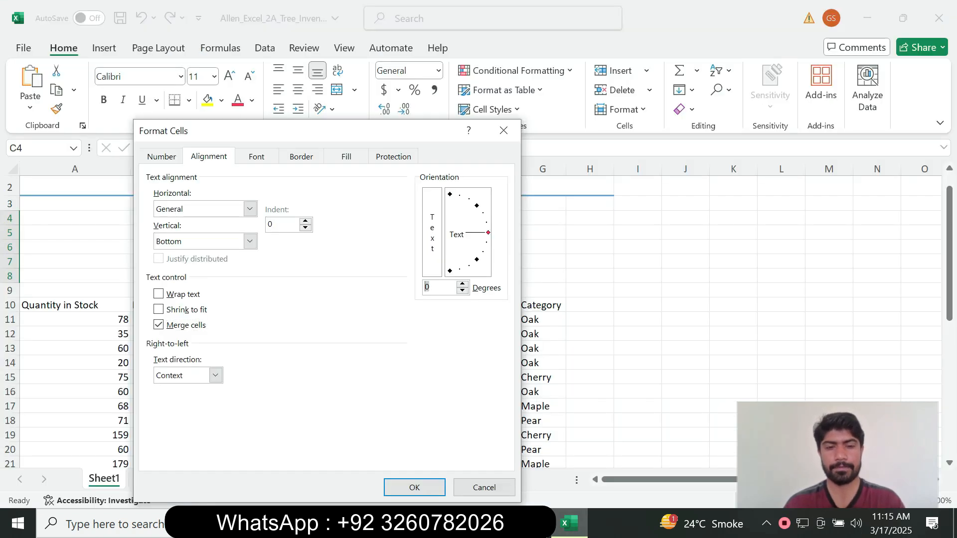
pyautogui.write('30')
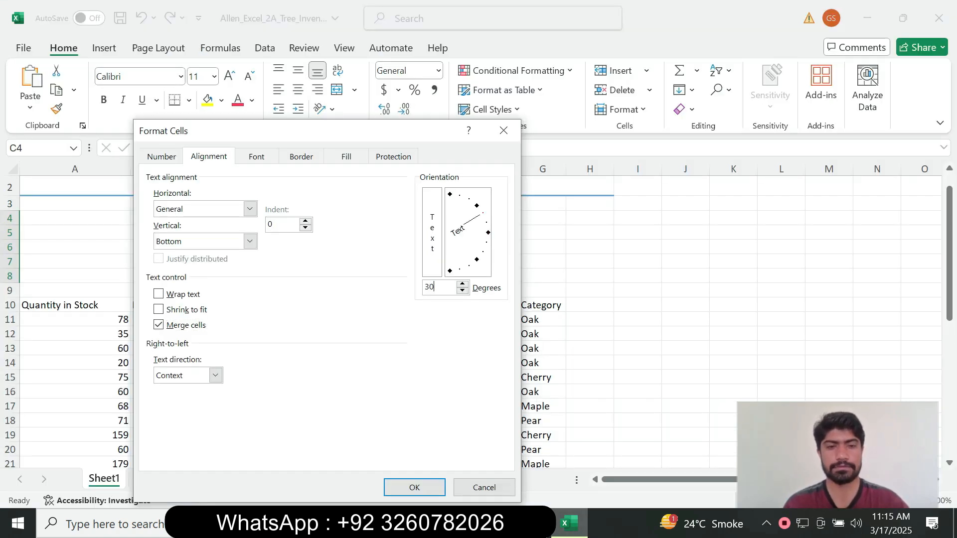
pyautogui.click(494, 523)
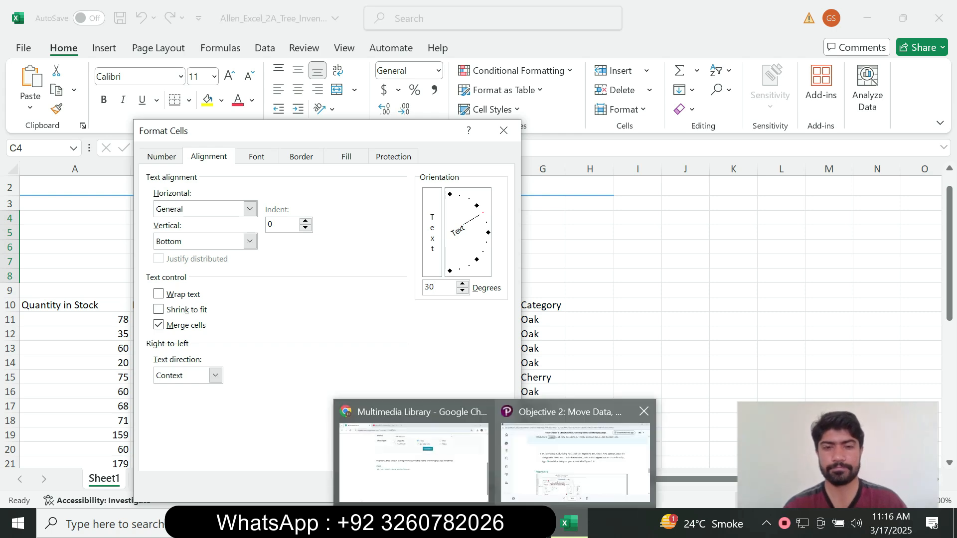
pyautogui.click(577, 452)
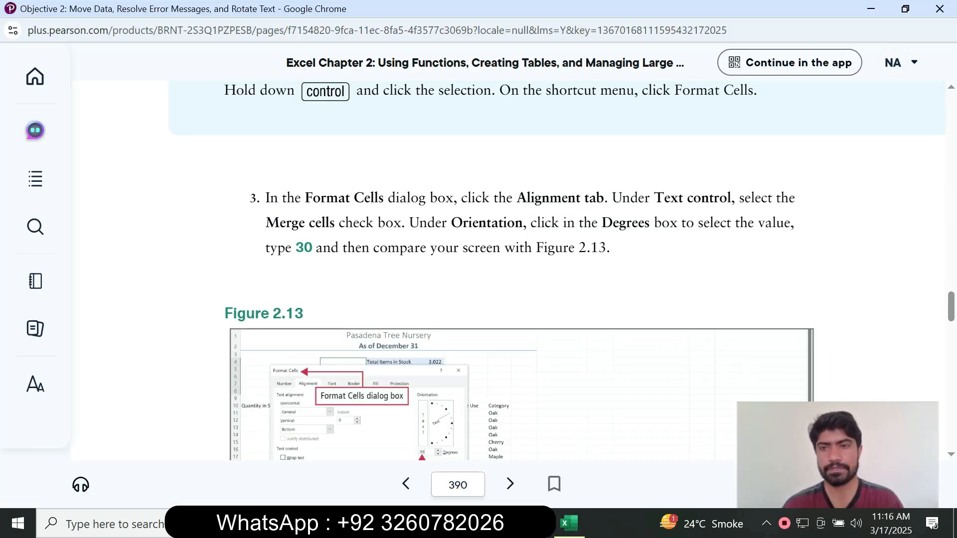
# - Read on to step 4 in the Chrome textbook, and apply the merge and rotation settings from Format Cells in Excel
pyautogui.scroll(-6, 557, 270)
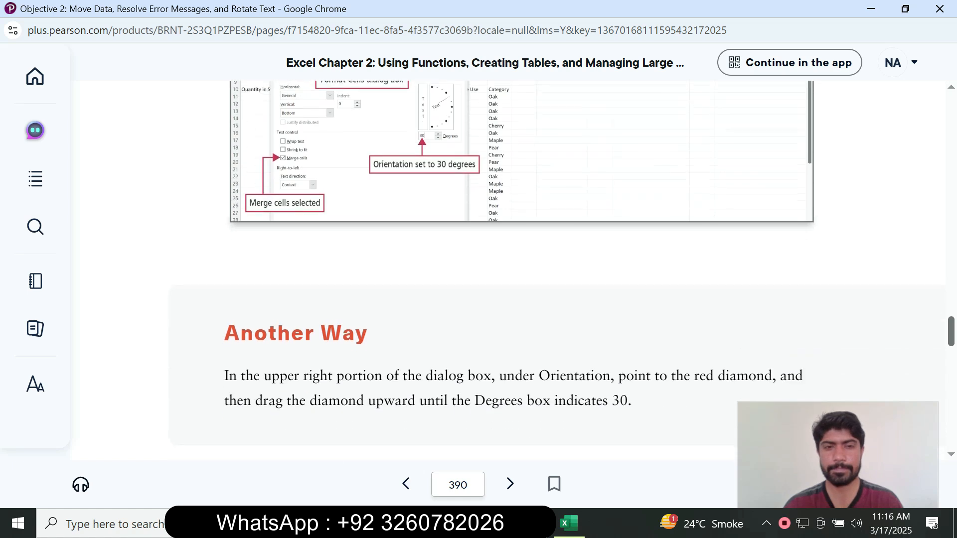
pyautogui.scroll(-7, 556, 270)
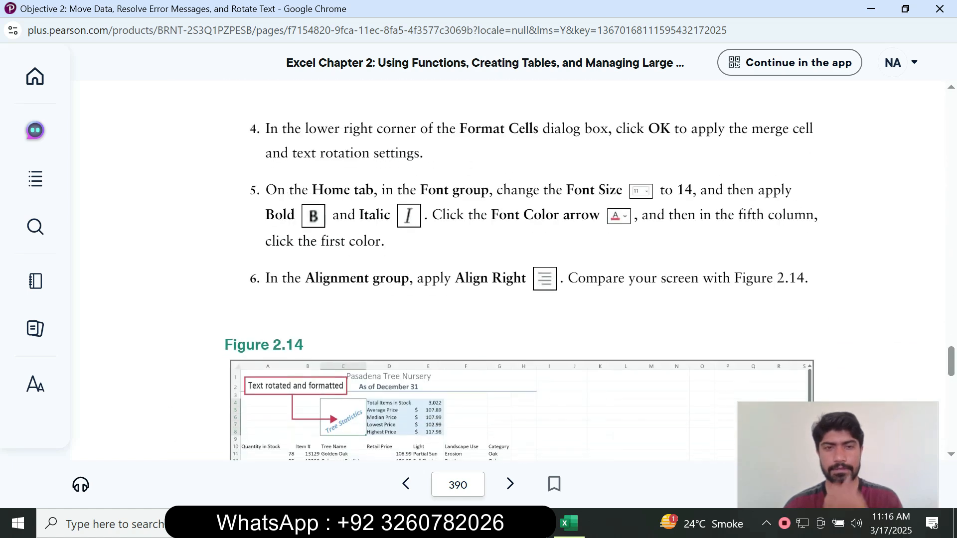
pyautogui.click(568, 523)
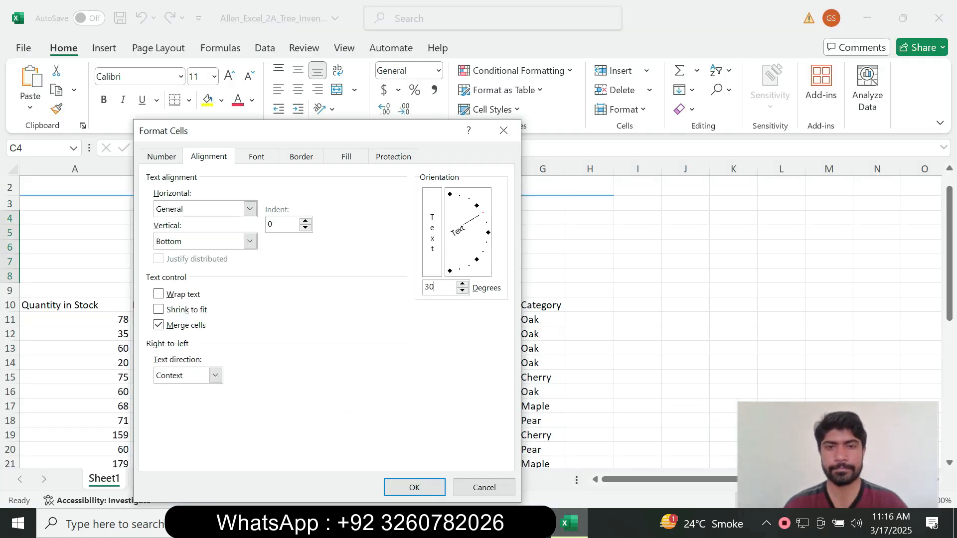
pyautogui.press('Return')
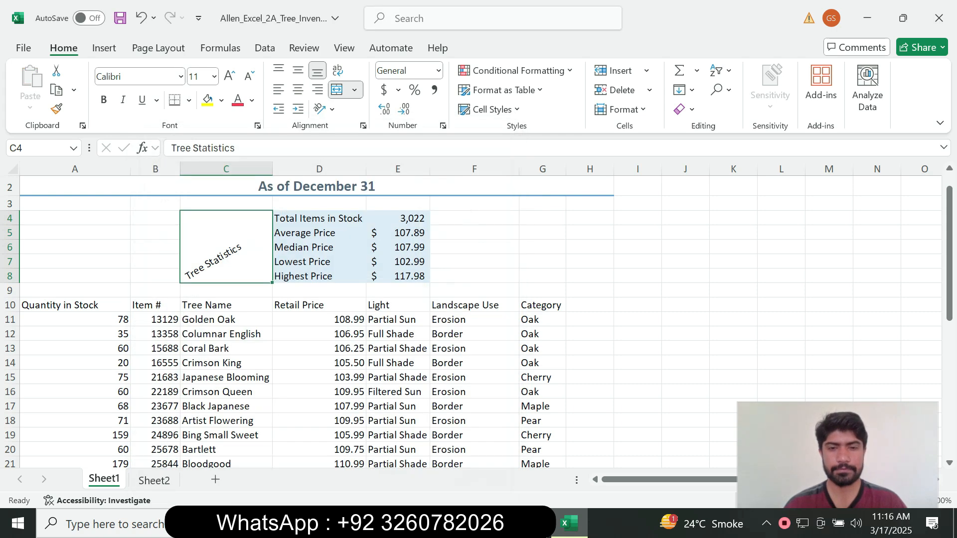
# - Check step 5 in the Chrome textbook and set the font size of the merged Tree Statistics cell to 14 in Excel
pyautogui.moveTo(498, 524)
pyautogui.click(578, 451)
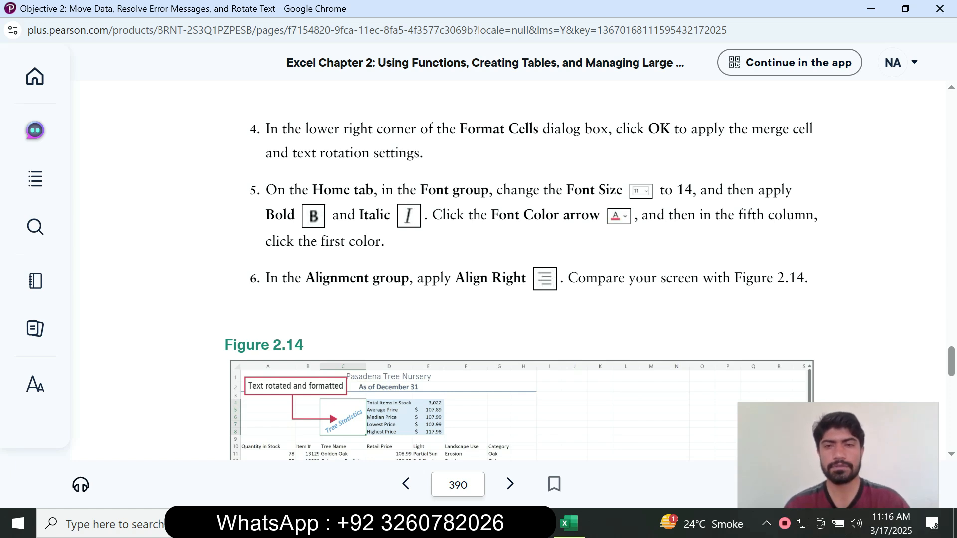
pyautogui.click(568, 523)
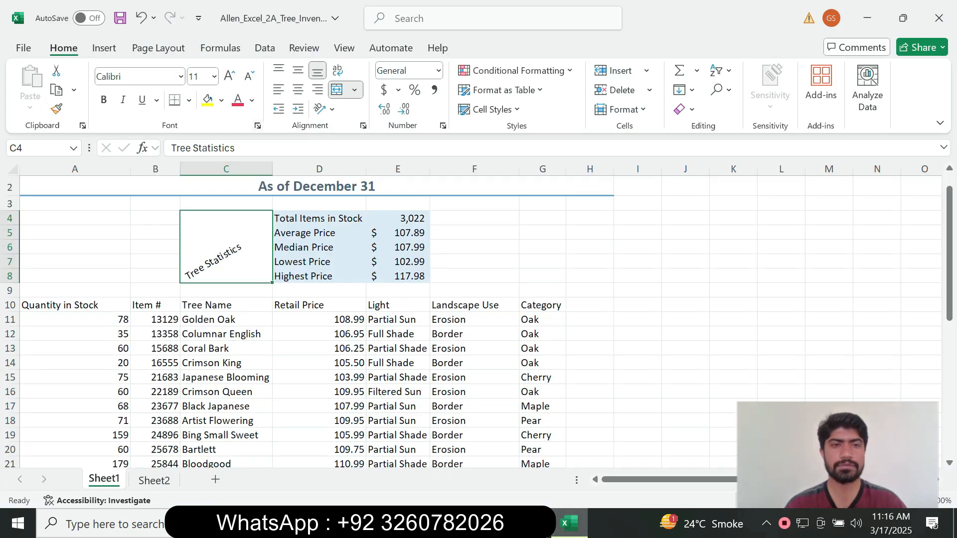
pyautogui.click(496, 523)
pyautogui.click(578, 459)
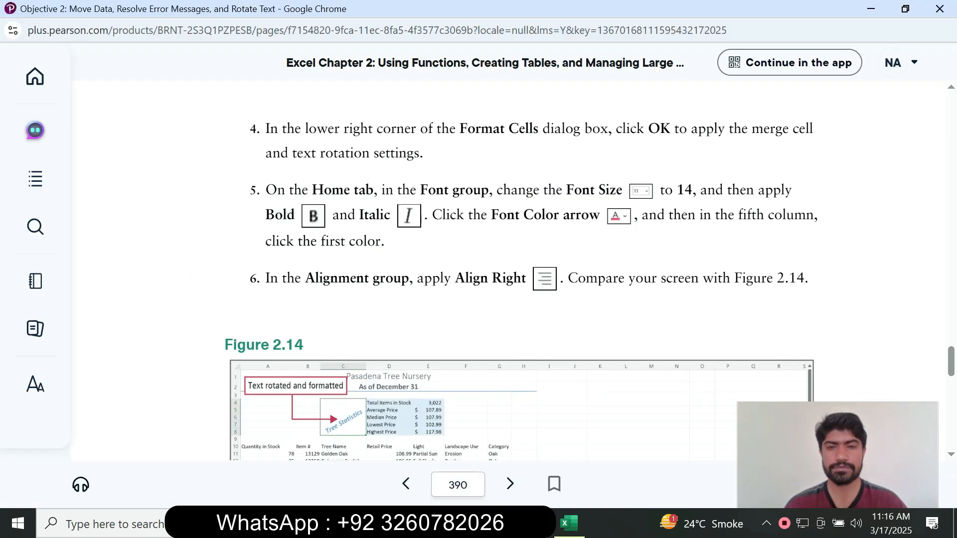
pyautogui.click(569, 523)
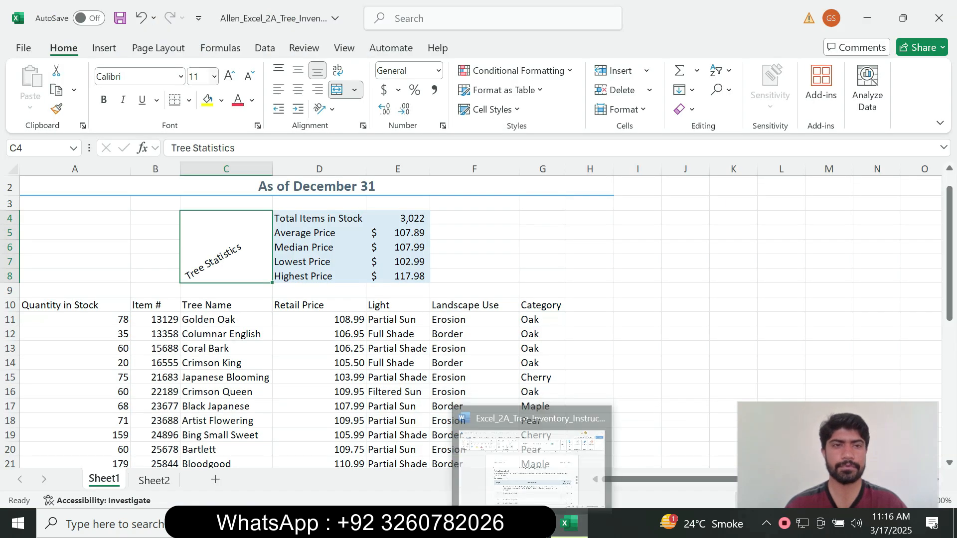
pyautogui.click(214, 76)
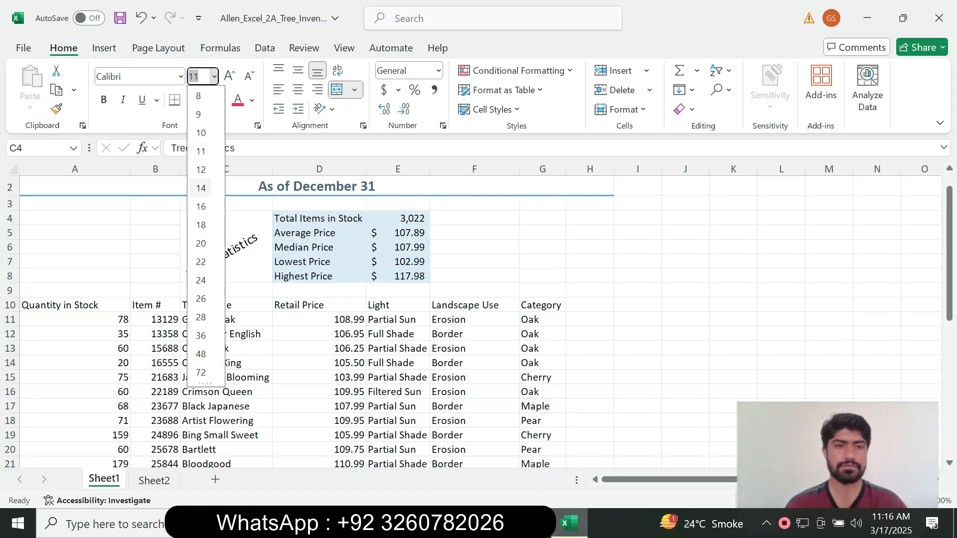
pyautogui.click(201, 188)
# - Recheck step 5 in the Chrome textbook and apply bold and italic to the Tree Statistics cell in Excel
pyautogui.click(496, 523)
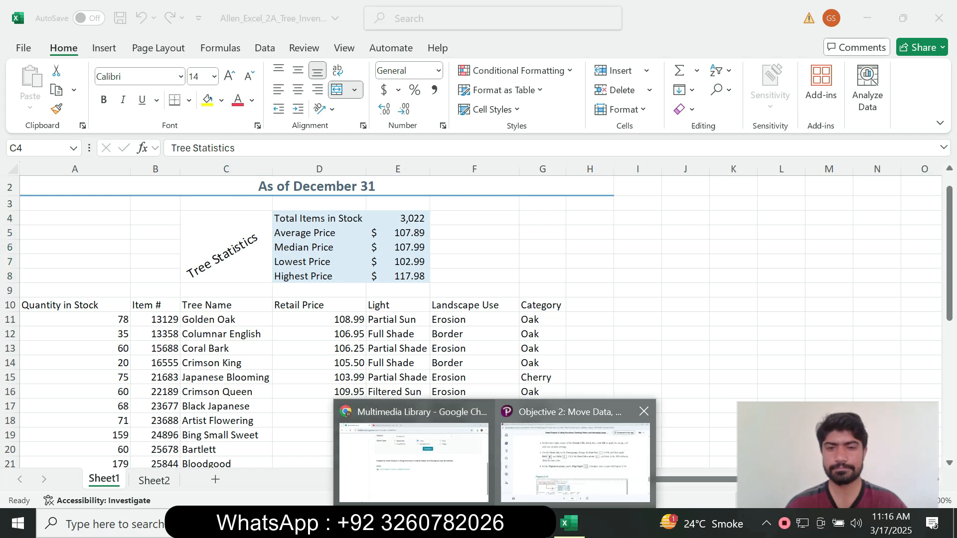
pyautogui.click(578, 458)
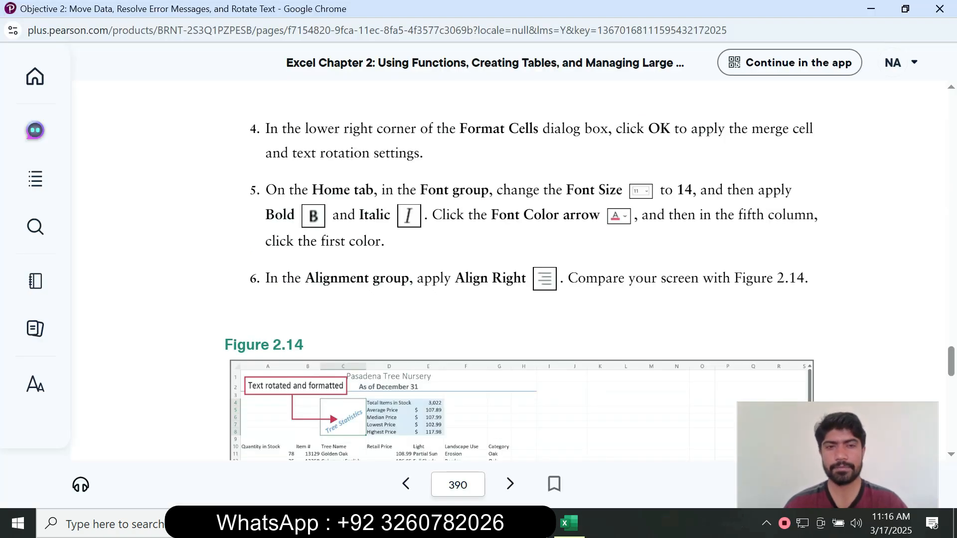
pyautogui.click(569, 523)
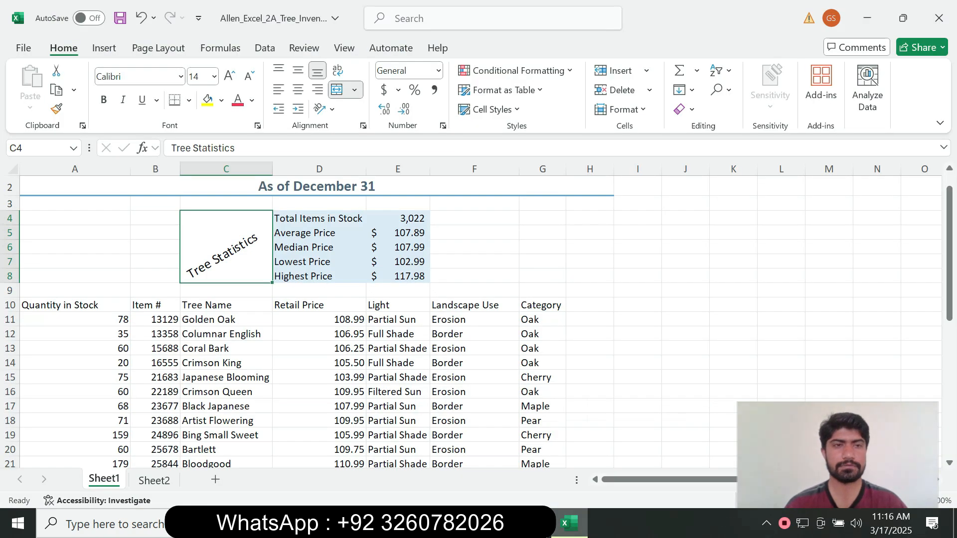
pyautogui.click(103, 99)
pyautogui.click(122, 99)
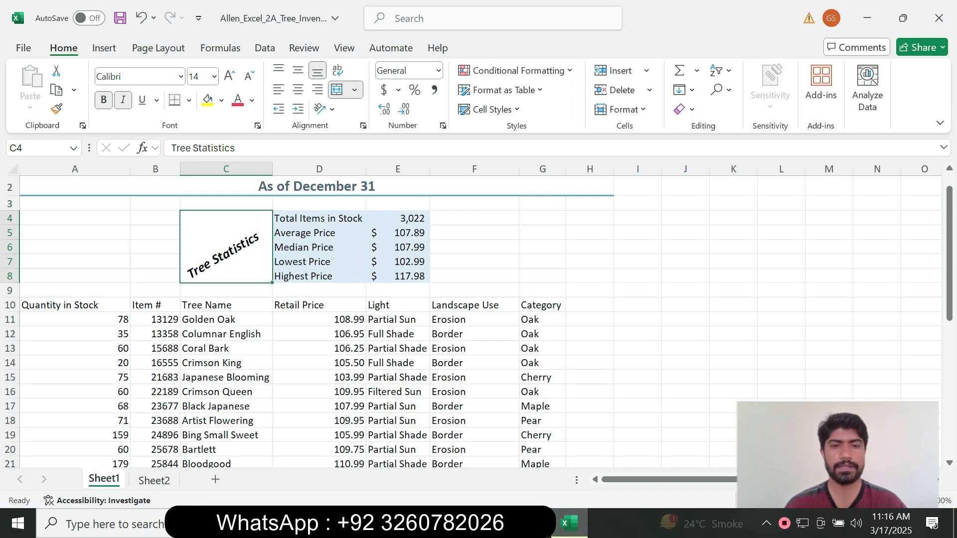
# - Recheck the color in step 5 of the Chrome textbook and give the Tree Statistics text the fifth-column, first-row blue theme color in Excel
pyautogui.moveTo(498, 523)
pyautogui.click(573, 451)
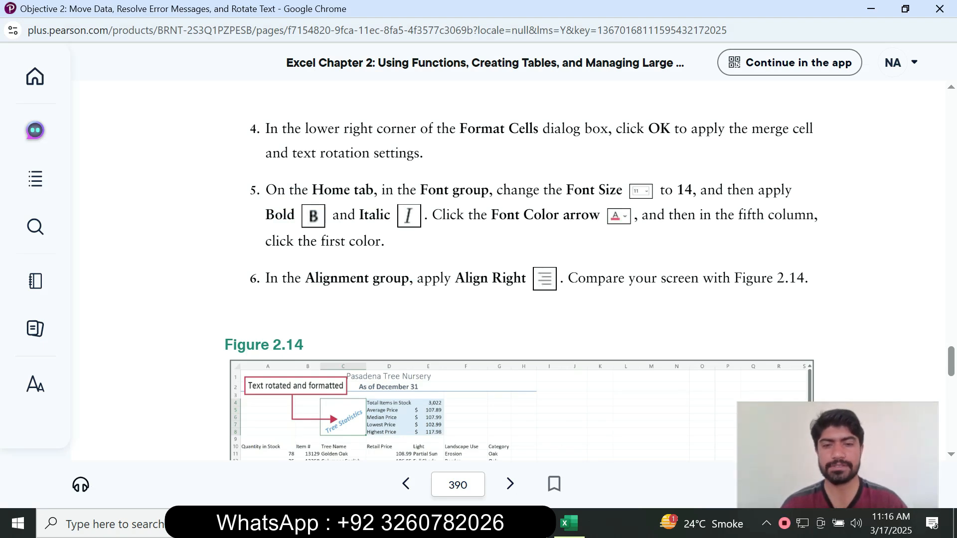
pyautogui.click(569, 523)
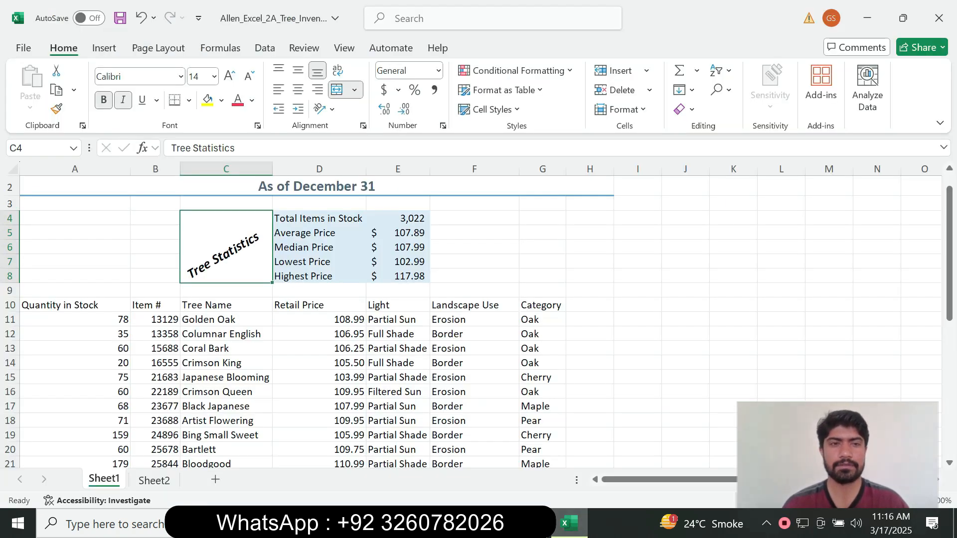
pyautogui.click(251, 100)
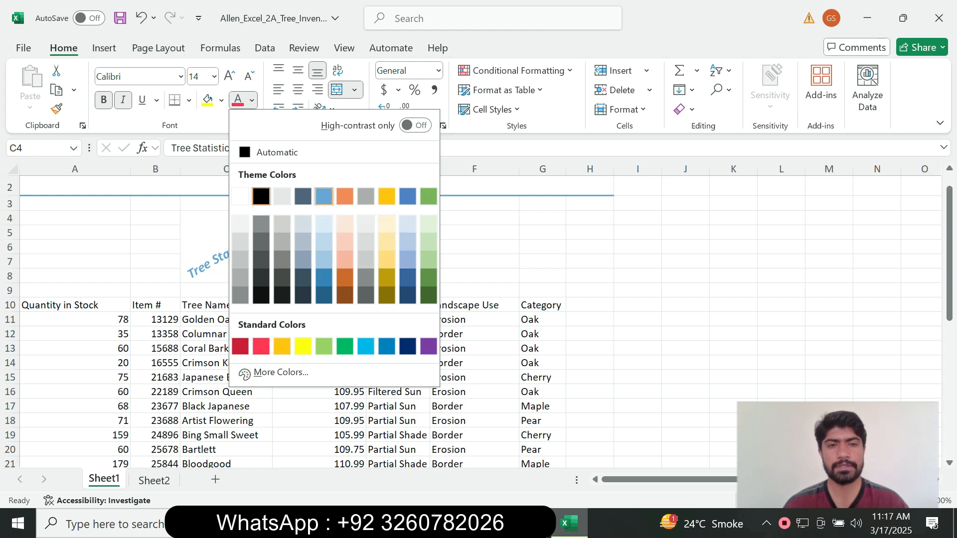
pyautogui.click(324, 196)
# - Check step 6 in the Chrome textbook and right-align the Tree Statistics cell in Excel
pyautogui.click(495, 523)
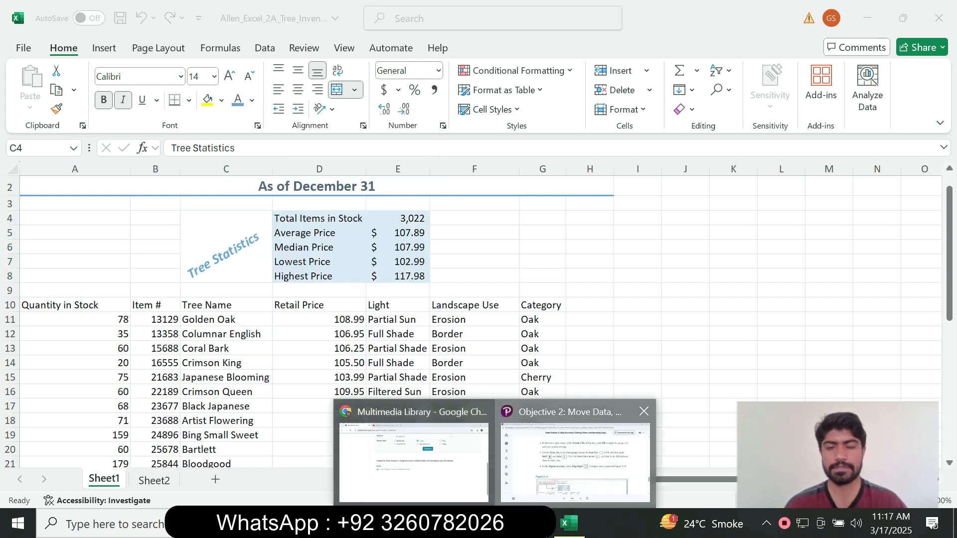
pyautogui.click(576, 456)
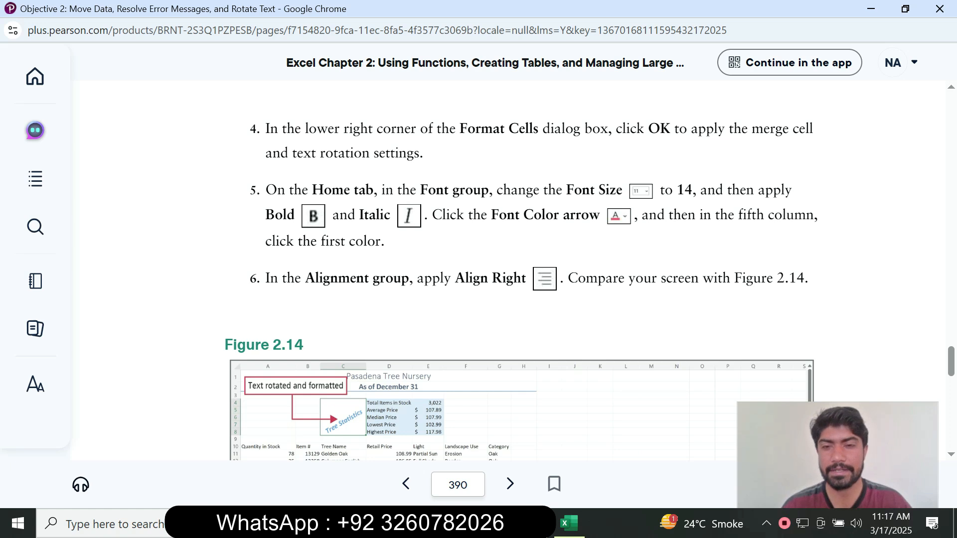
pyautogui.click(569, 524)
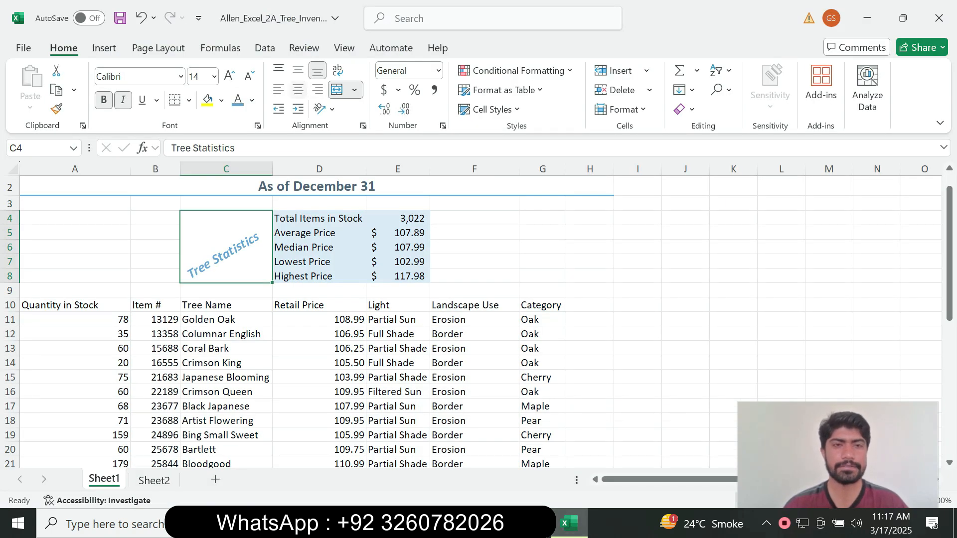
pyautogui.click(317, 91)
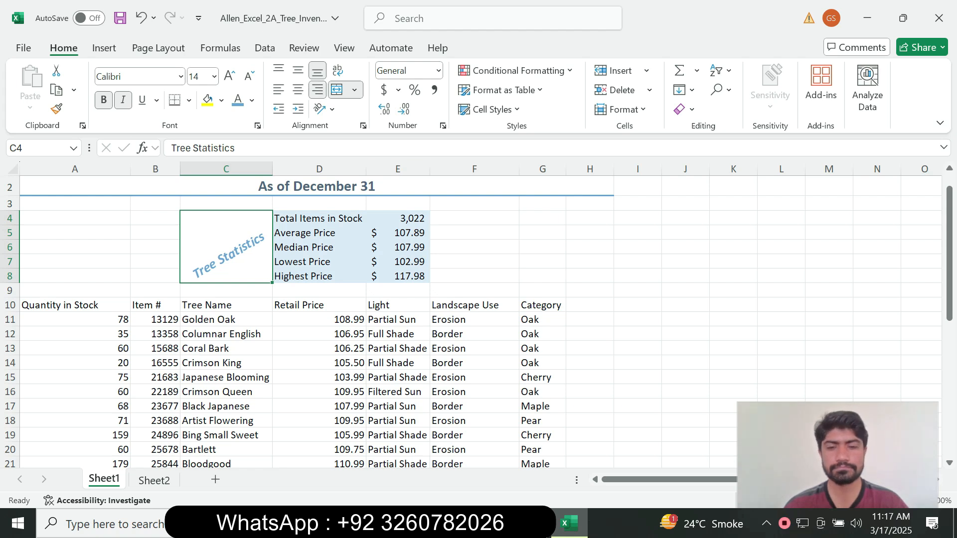
# - Read step 7 in the Chrome textbook and insert a blank row at row 9 in Excel
pyautogui.click(497, 523)
pyautogui.click(578, 456)
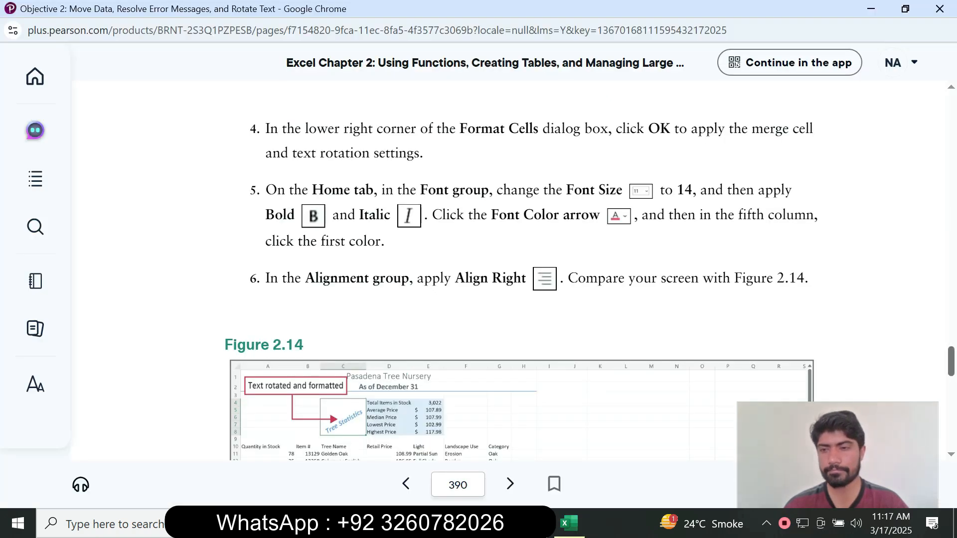
pyautogui.scroll(-6, 498, 269)
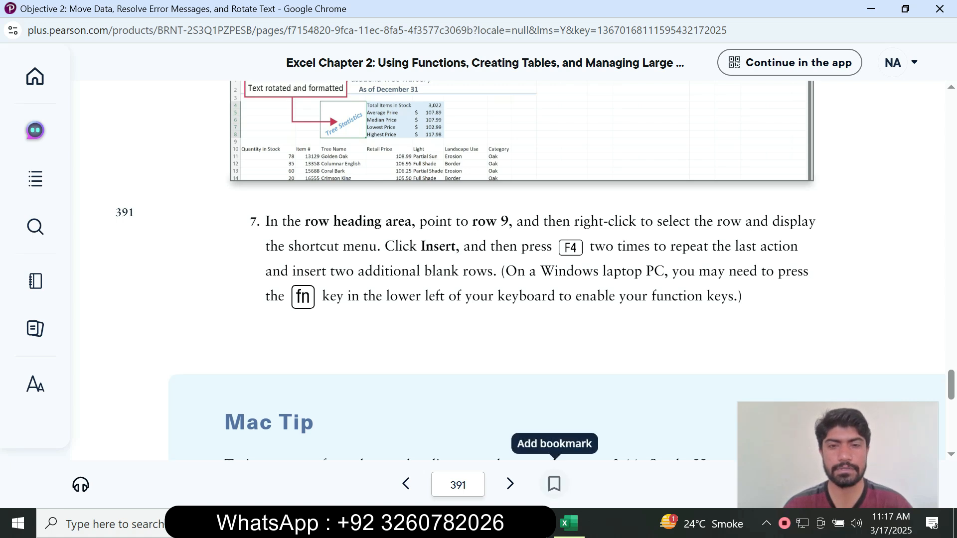
pyautogui.click(569, 524)
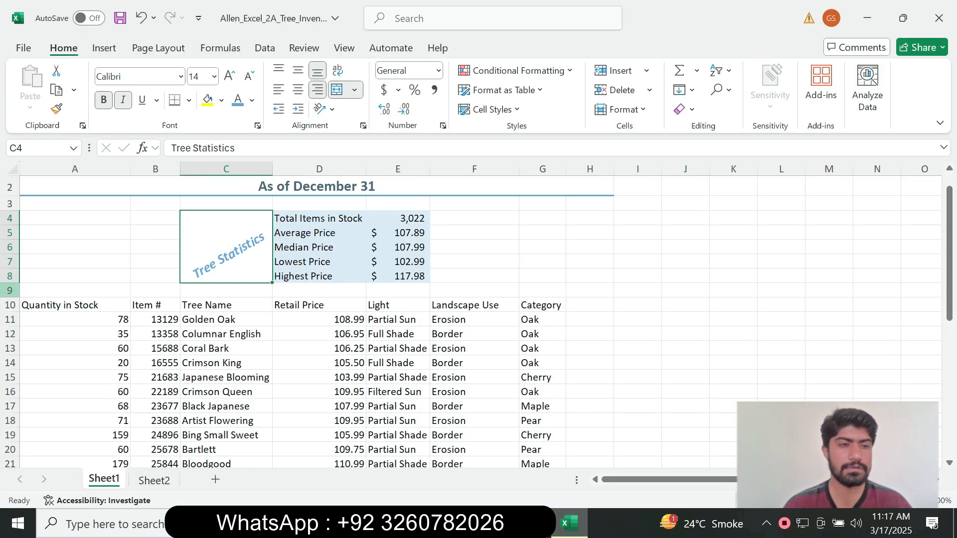
pyautogui.click(9, 290)
pyautogui.rightClick(9, 290)
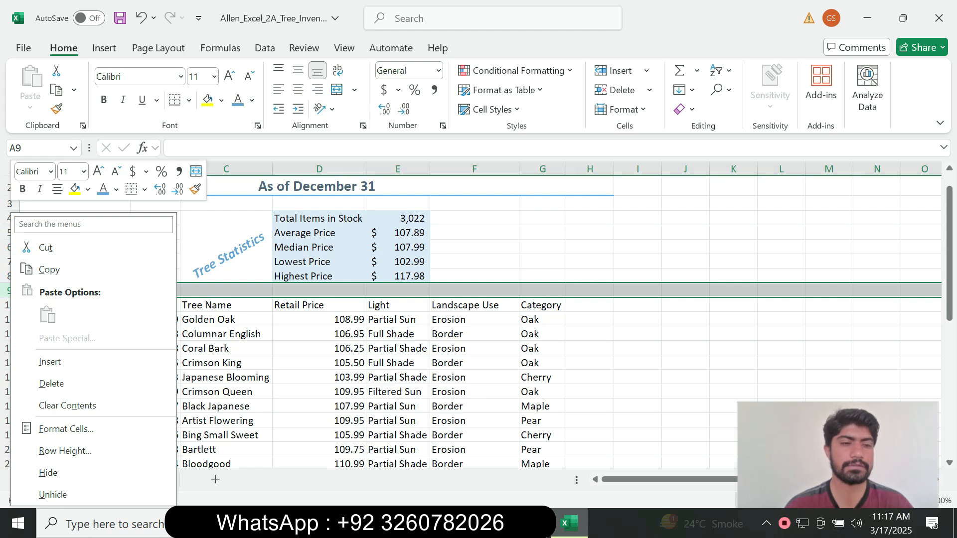
pyautogui.click(44, 360)
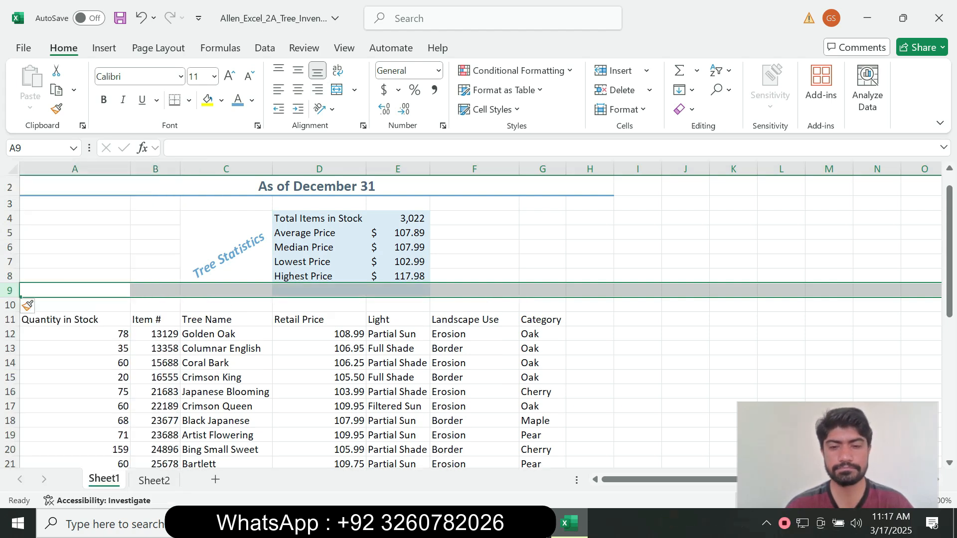
# - Recheck step 7 in the Chrome textbook and repeat the row insertion twice at row 9 in Excel
pyautogui.click(495, 523)
pyautogui.click(577, 451)
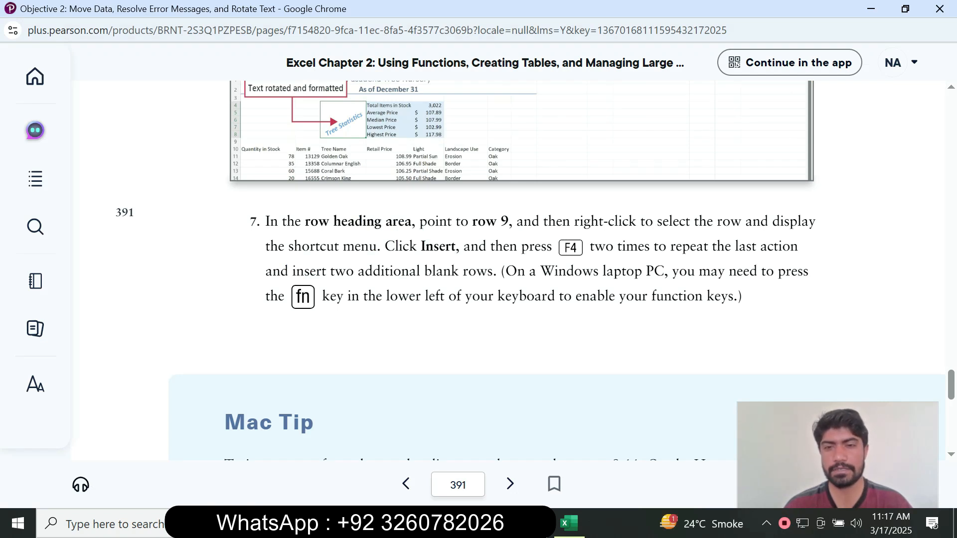
pyautogui.click(562, 525)
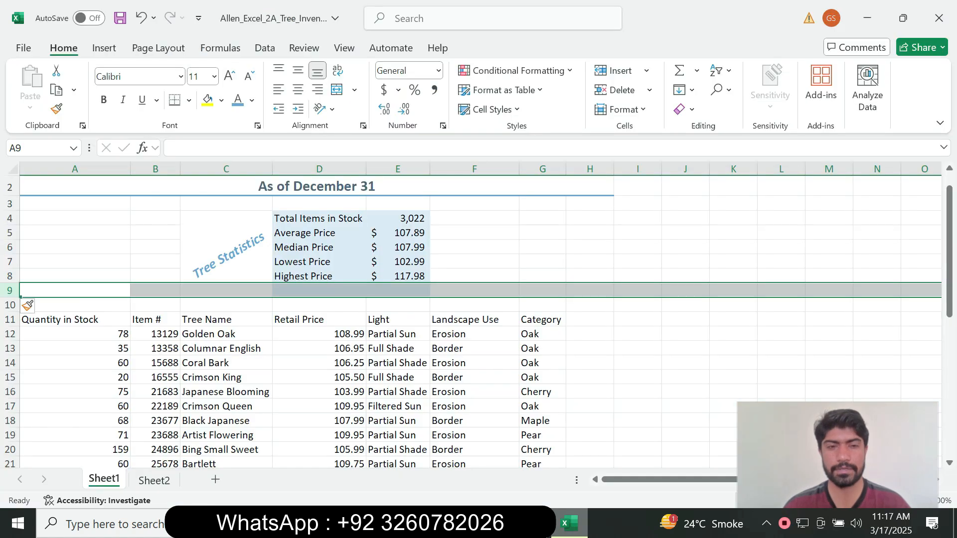
pyautogui.press('F4')
pyautogui.press('F4')
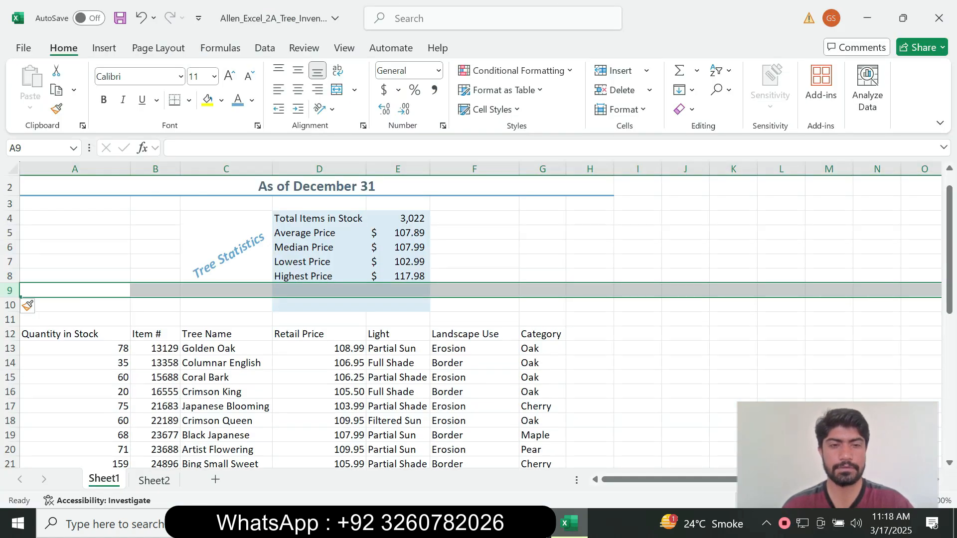
# - Read step 8 in the Chrome textbook and select rows 9 through 11 in Excel
pyautogui.click(496, 524)
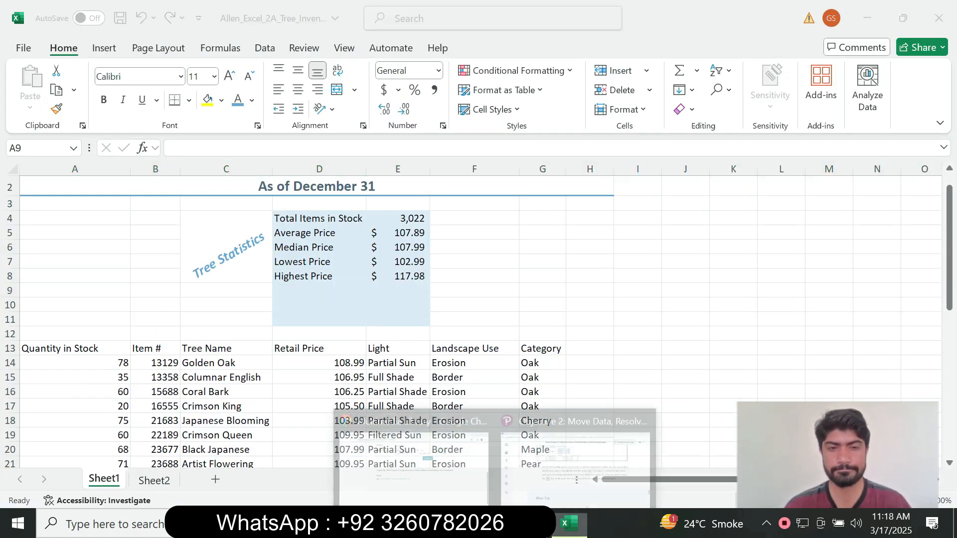
pyautogui.click(568, 451)
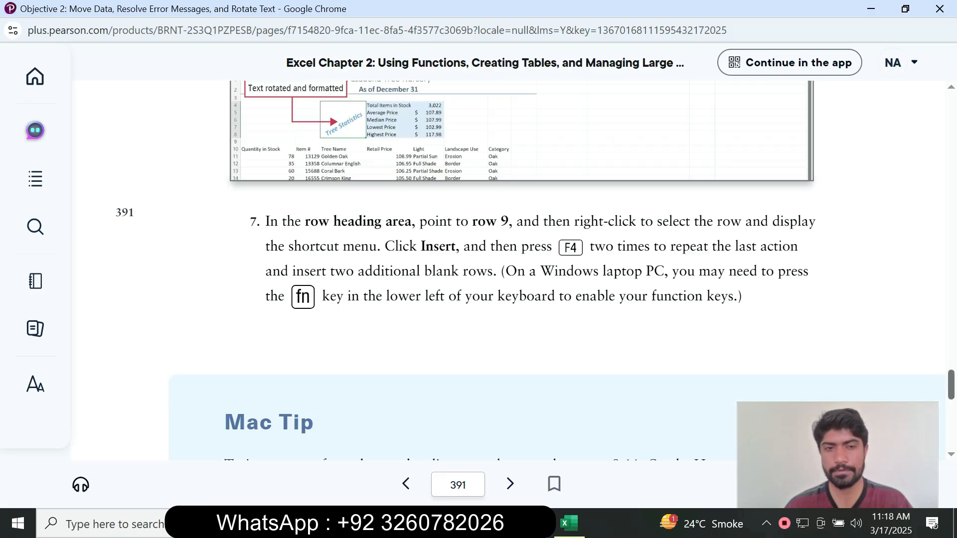
pyautogui.scroll(-8, 556, 270)
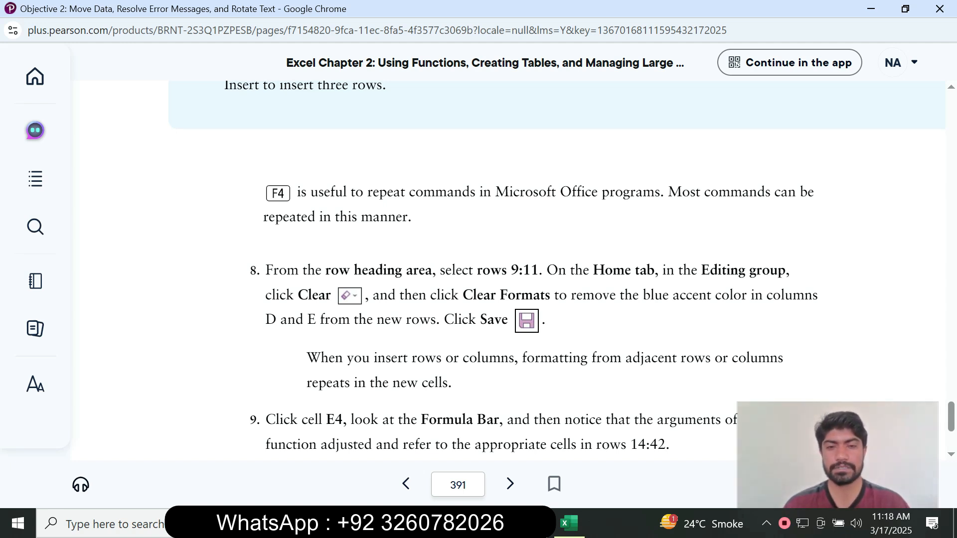
pyautogui.click(568, 523)
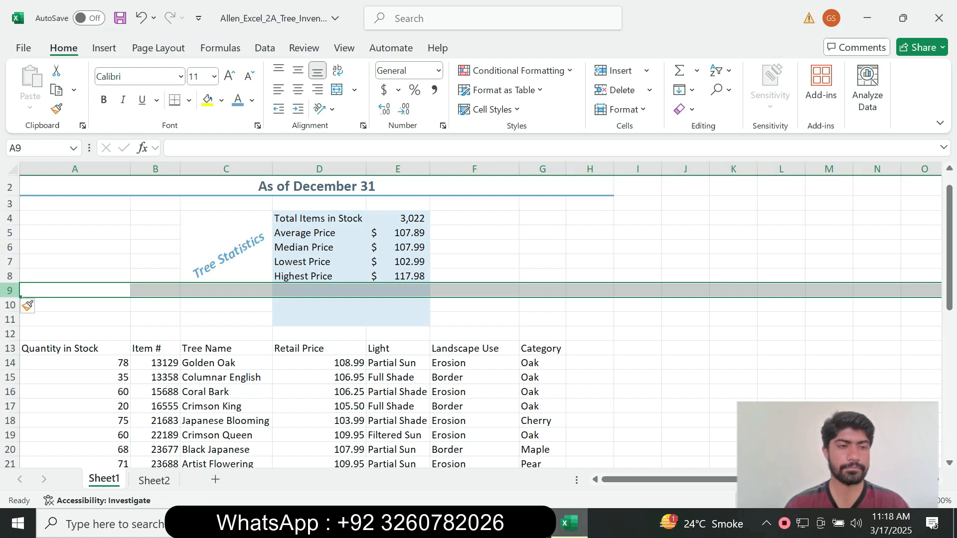
pyautogui.keyDown('shift'); pyautogui.click(10, 320); pyautogui.keyUp('shift')
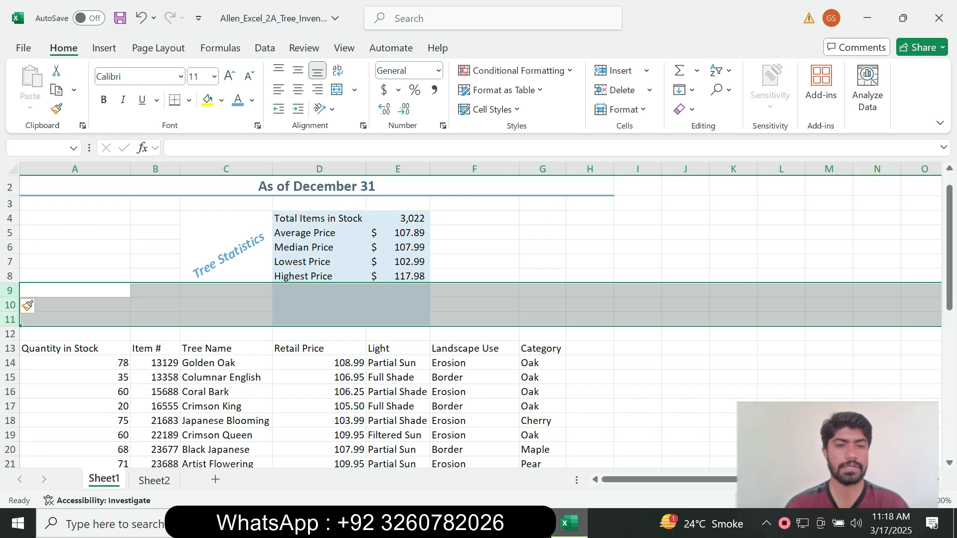
# - Recheck step 8 in the Chrome textbook and clear the formats of the selected rows 9:11 in Excel
pyautogui.click(495, 523)
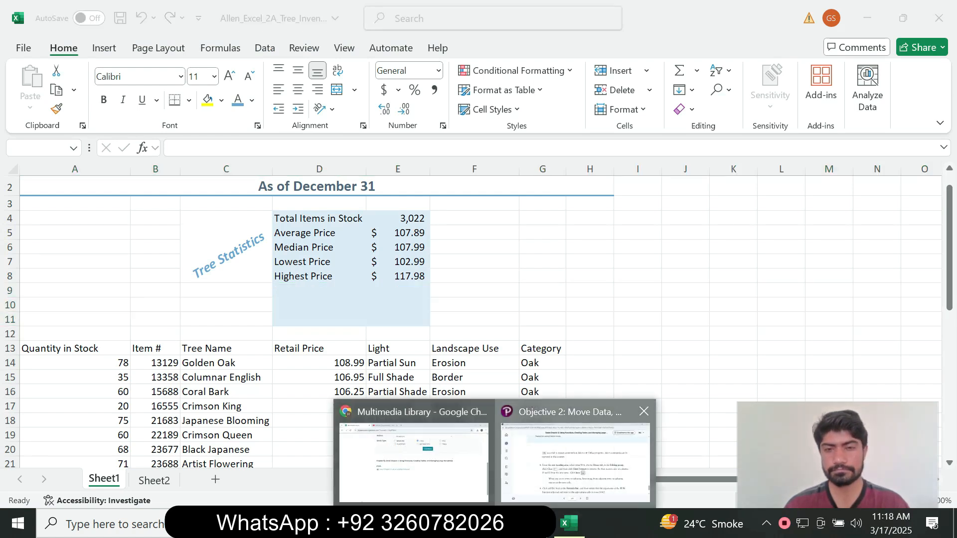
pyautogui.click(578, 451)
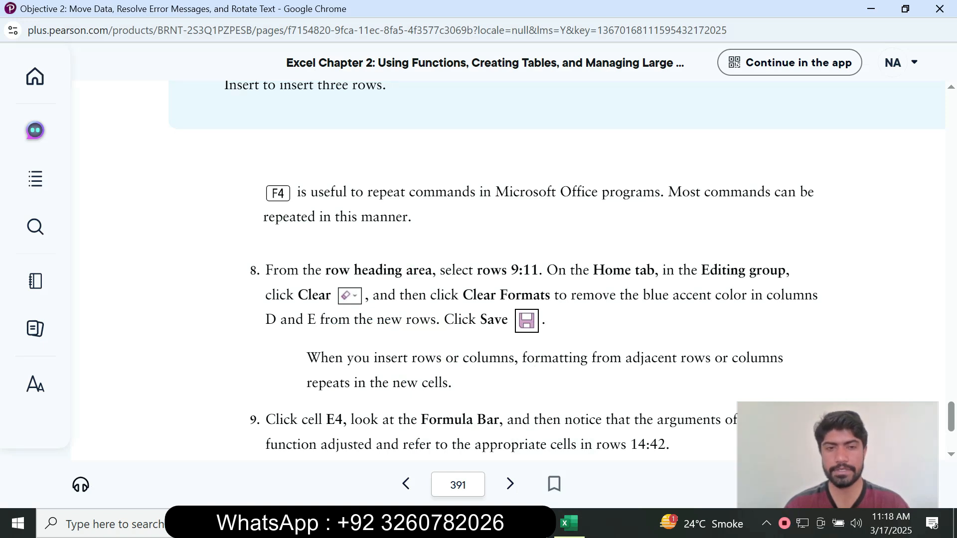
pyautogui.click(570, 523)
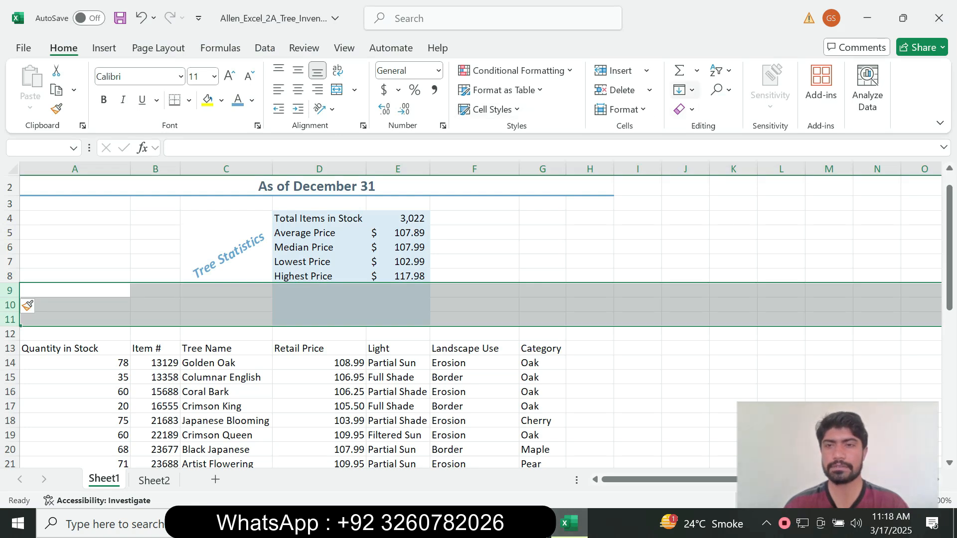
pyautogui.click(685, 91)
pyautogui.click(684, 90)
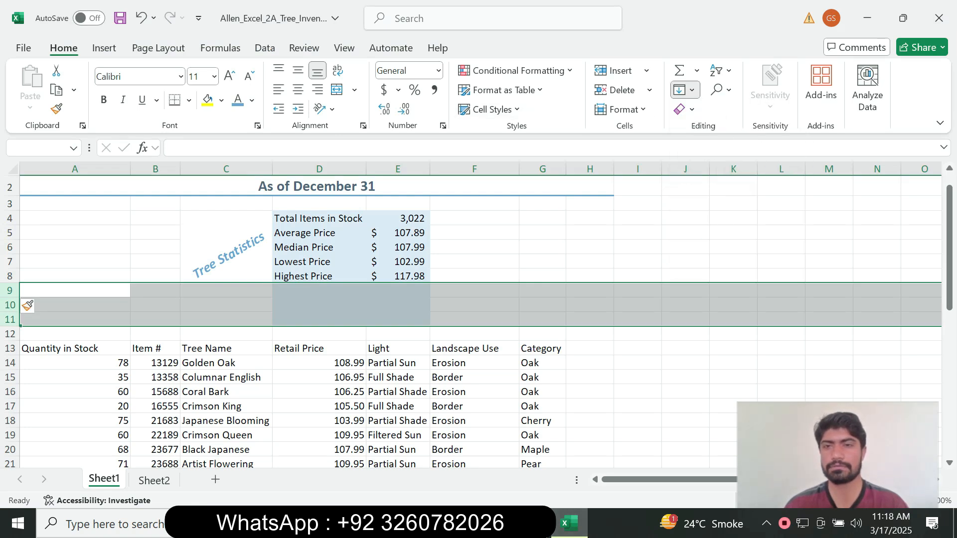
pyautogui.click(684, 109)
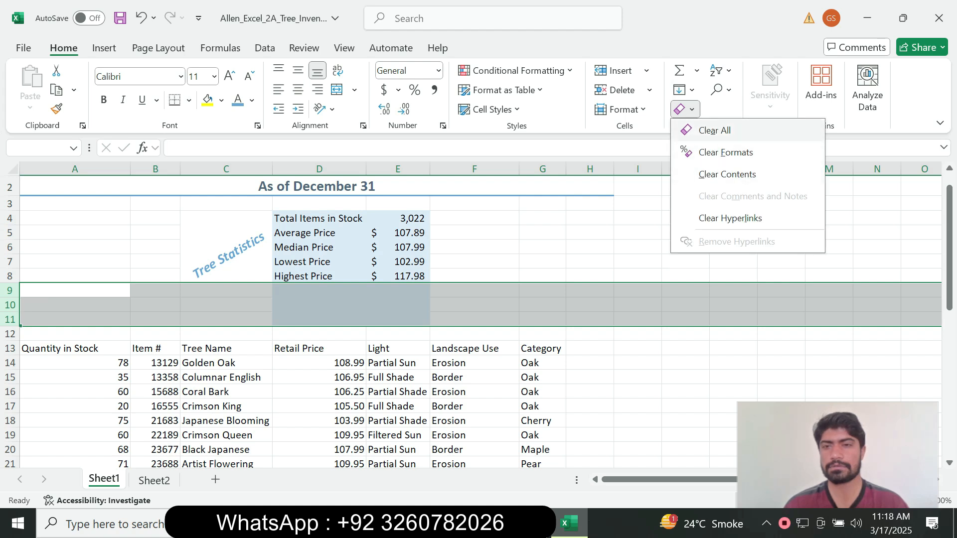
pyautogui.click(714, 152)
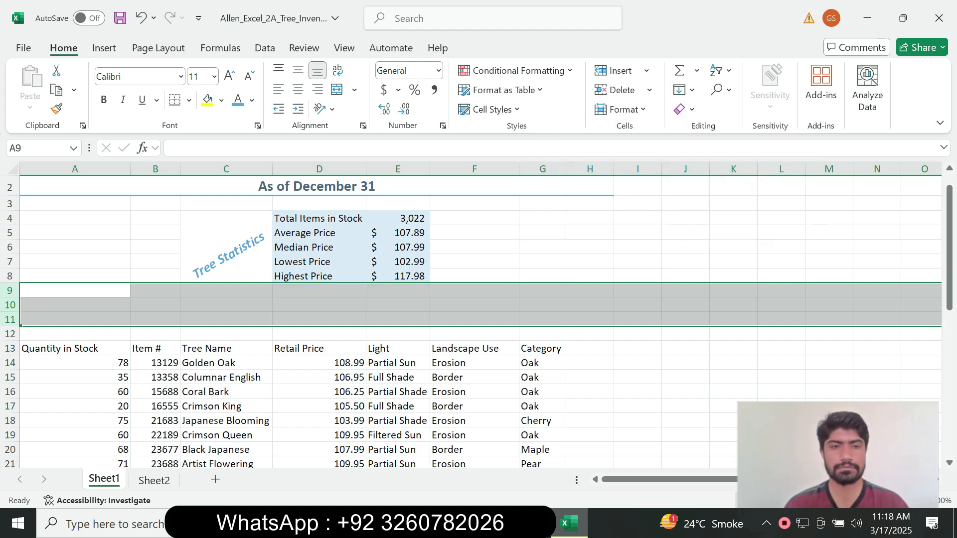
# - Reread step 8 in the Chrome textbook and reapply Clear Formats to rows 9:11 in Excel
pyautogui.click(495, 523)
pyautogui.click(575, 461)
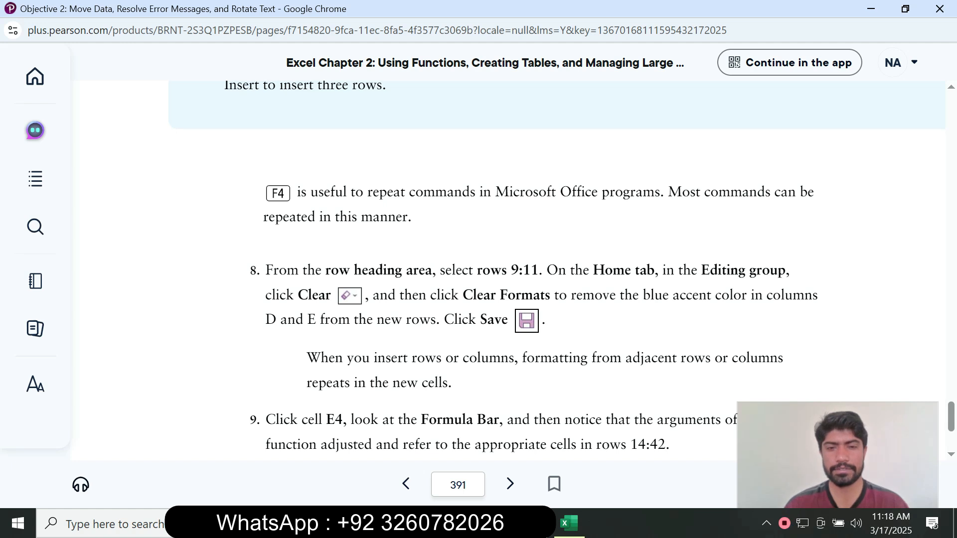
pyautogui.click(568, 523)
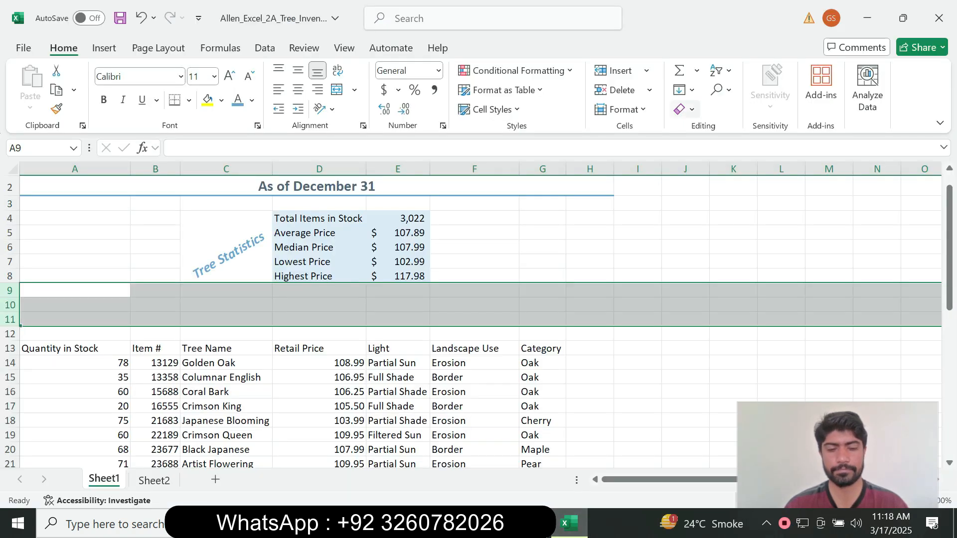
pyautogui.click(685, 91)
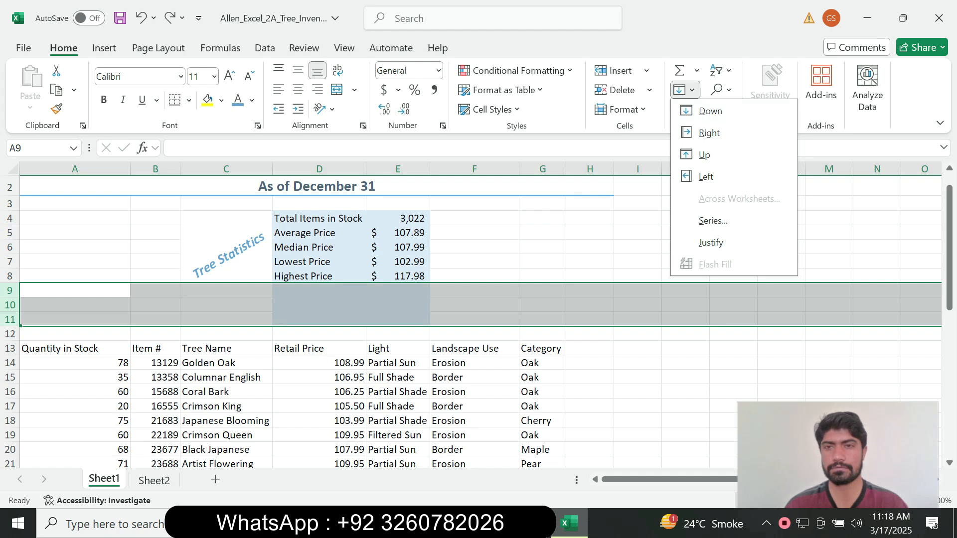
pyautogui.click(685, 90)
pyautogui.click(684, 110)
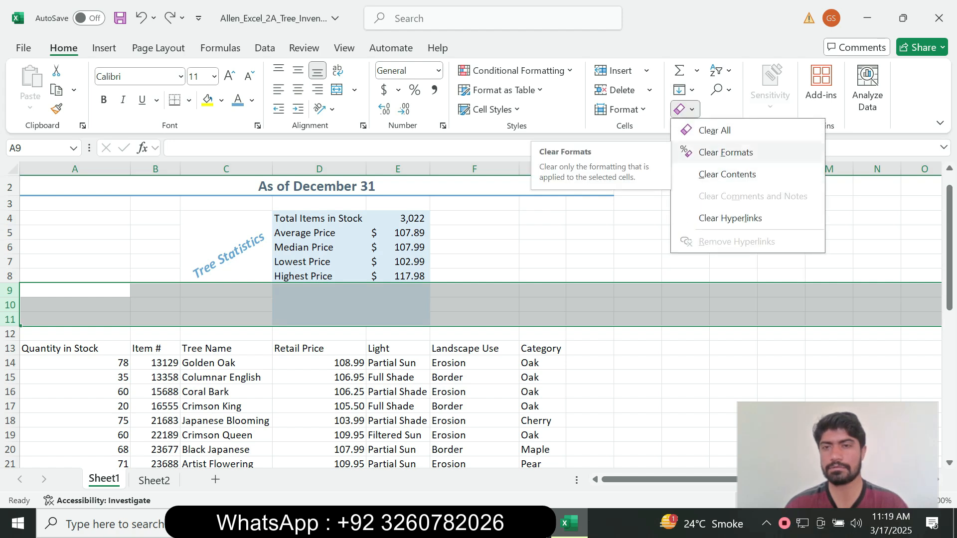
pyautogui.click(726, 152)
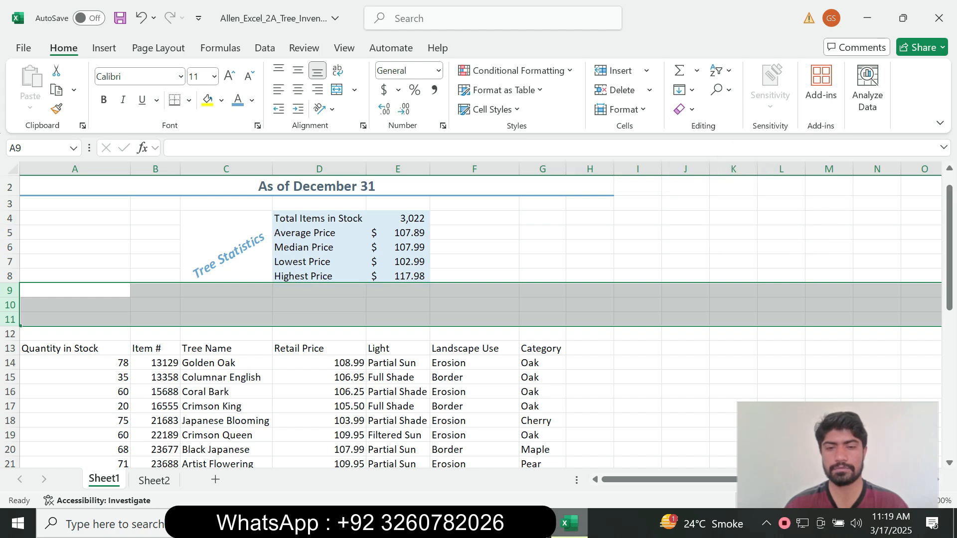
# - Check the end of step 8 in the Chrome textbook and save the Tree Inventory workbook in Excel
pyautogui.click(497, 523)
pyautogui.click(578, 454)
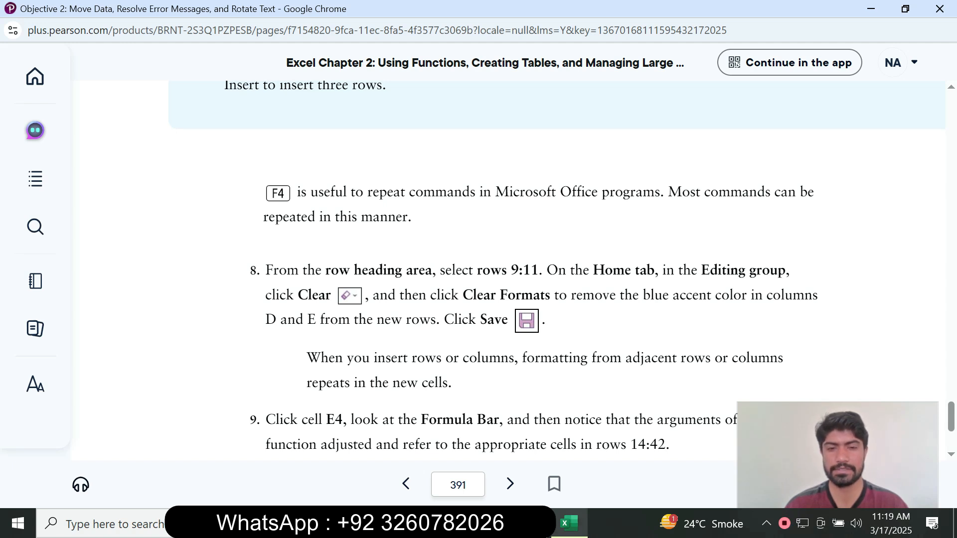
pyautogui.click(568, 523)
pyautogui.click(120, 18)
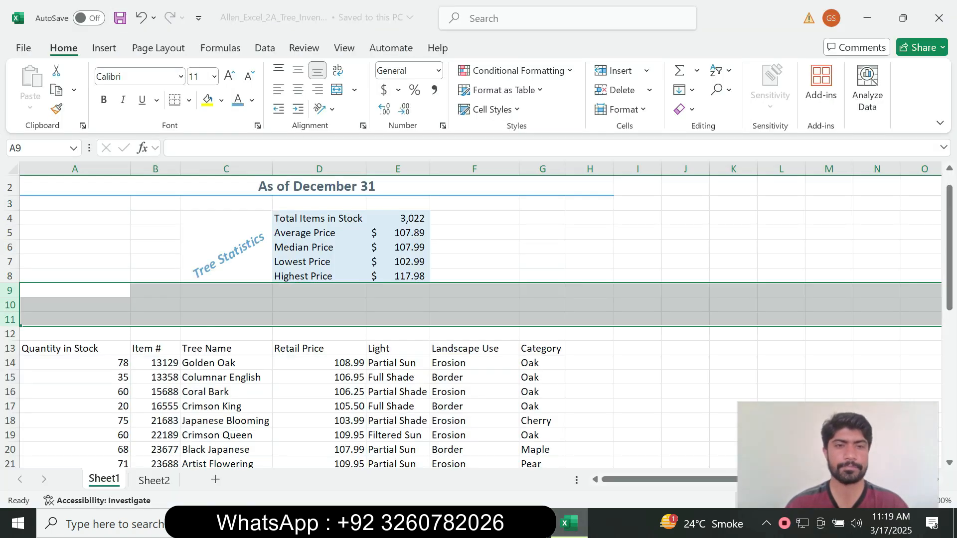
# - Read step 9 in the Chrome textbook and inspect the SUM function's arguments in cell E4 in Excel
pyautogui.click(498, 523)
pyautogui.click(578, 454)
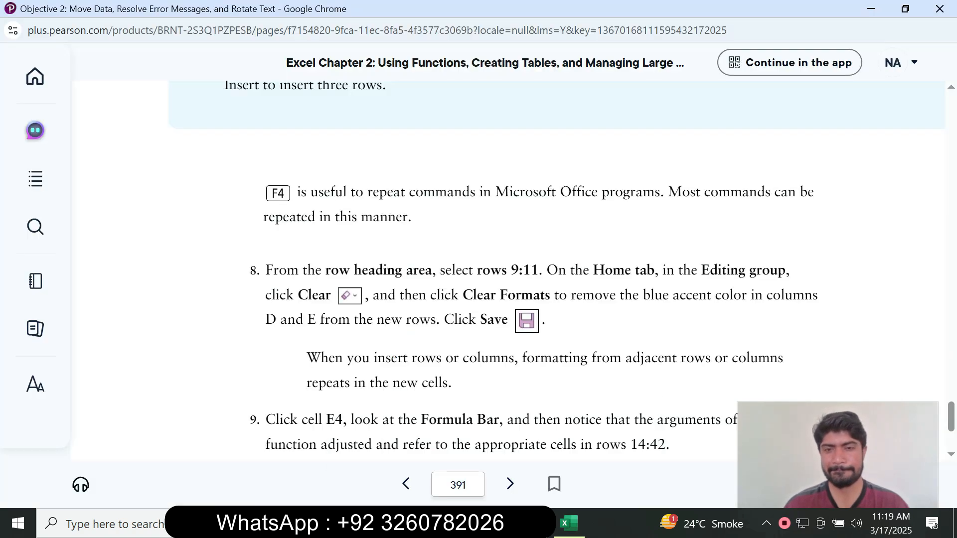
pyautogui.scroll(-4, 557, 270)
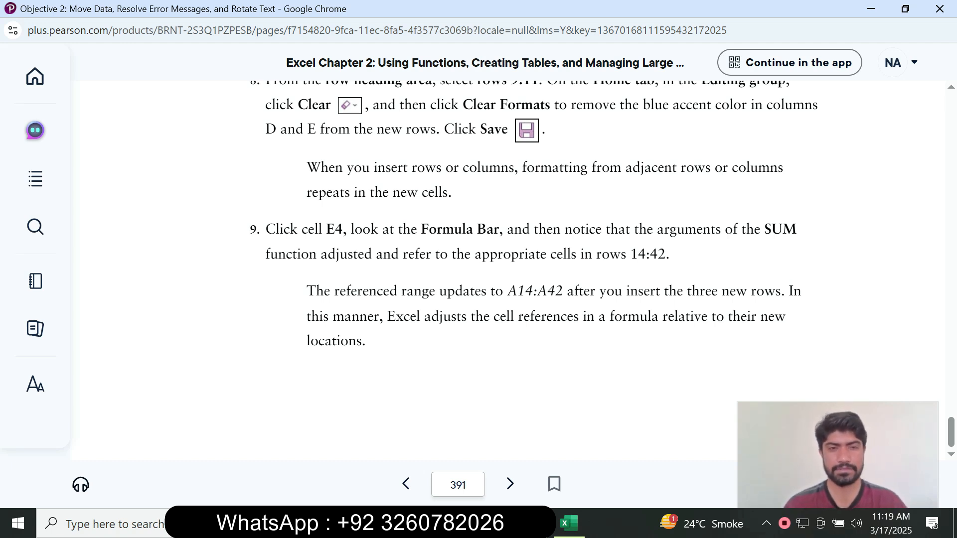
pyautogui.click(568, 523)
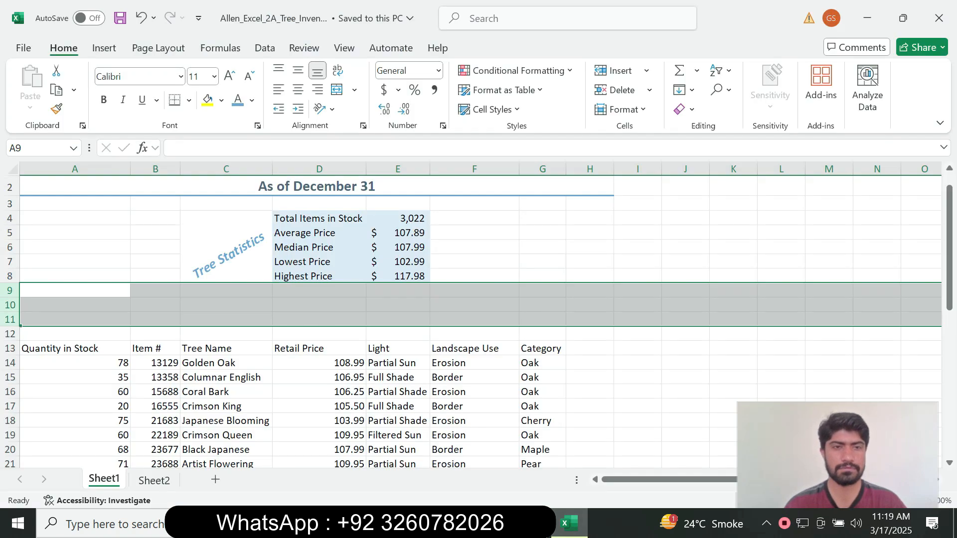
pyautogui.click(397, 233)
pyautogui.click(397, 218)
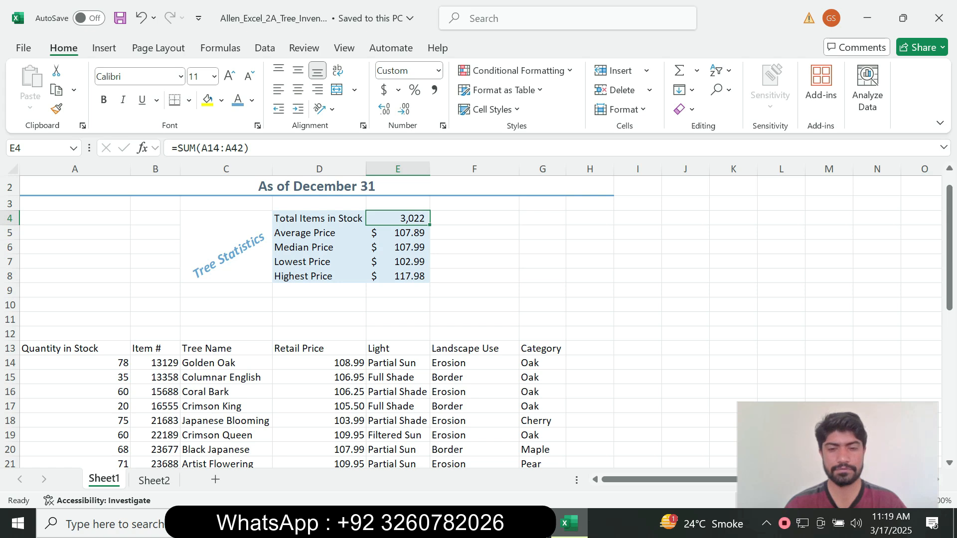
# - Return to the Chrome textbook and review the Objective 2 instructions for Activities 2.06 and 2.07
pyautogui.moveTo(496, 523)
pyautogui.click(581, 451)
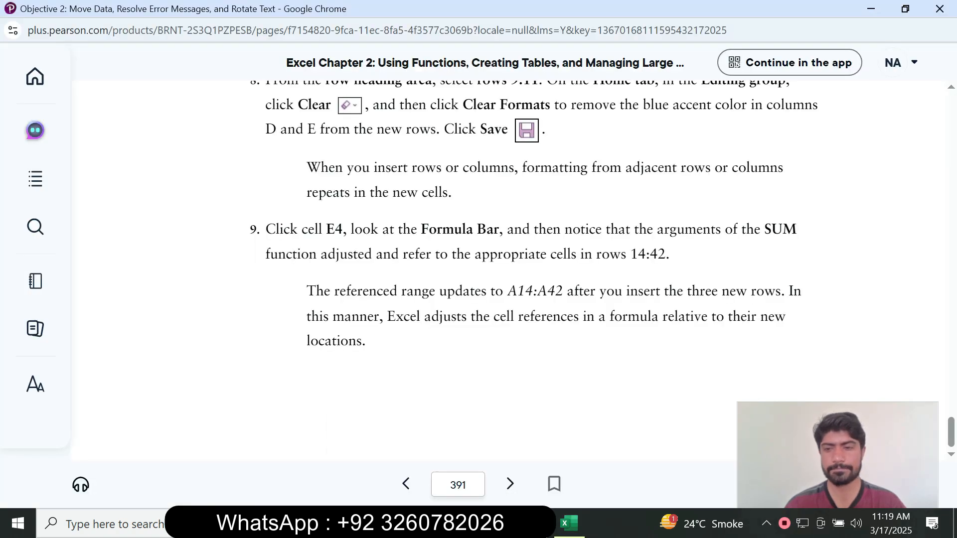
pyautogui.moveTo(950, 432); pyautogui.dragTo(951, 184)
pyautogui.scroll(-2, 518, 271)
pyautogui.scroll(-1, 518, 272)
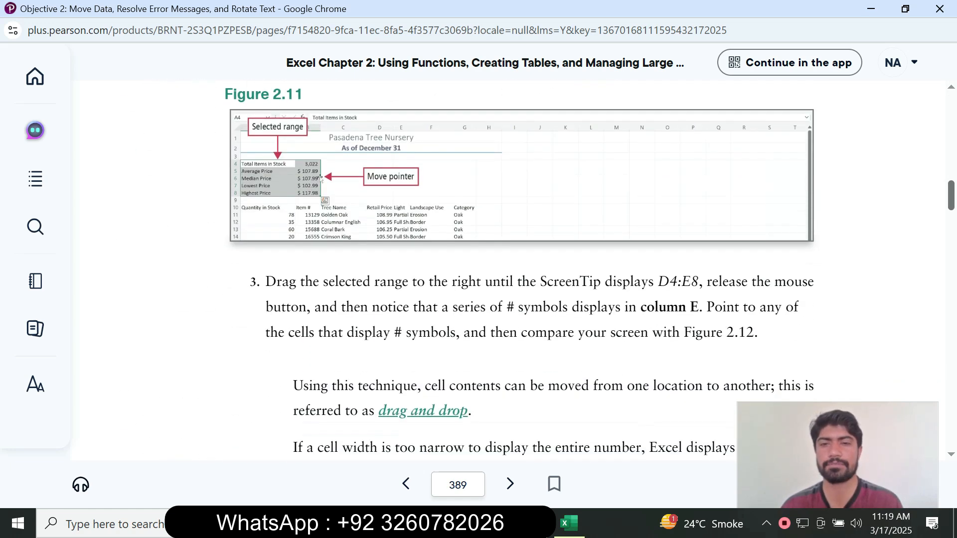
pyautogui.scroll(-3, 518, 272)
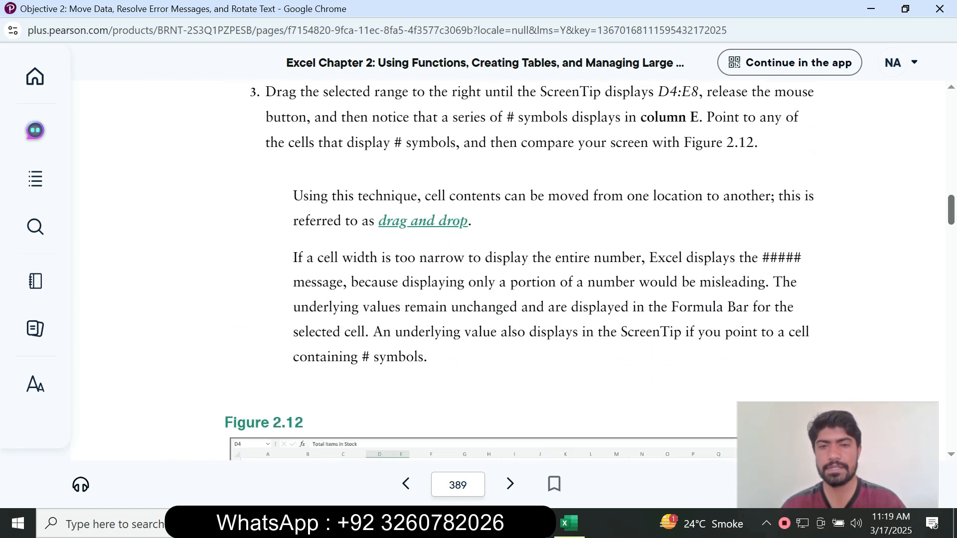
pyautogui.scroll(-10, 518, 271)
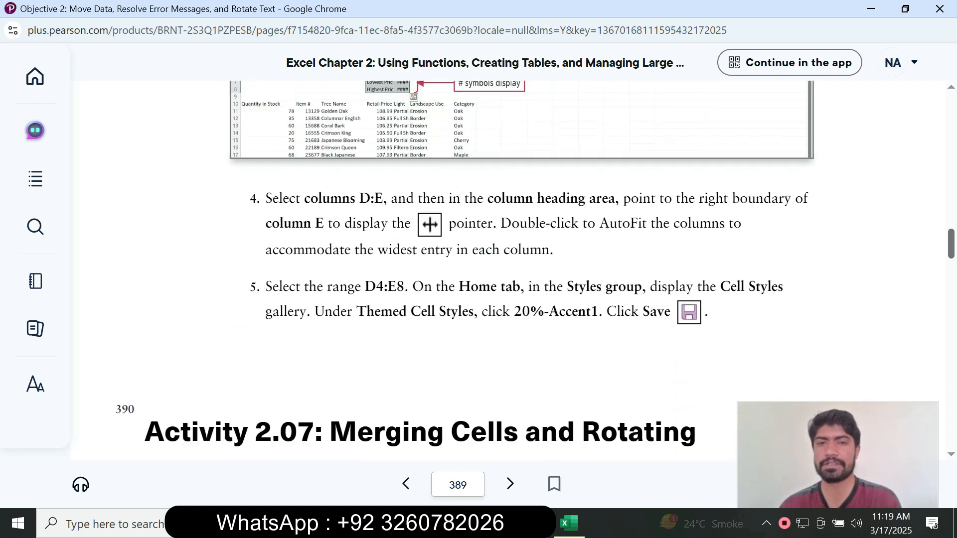
pyautogui.scroll(-1, 518, 272)
pyautogui.scroll(-9, 518, 272)
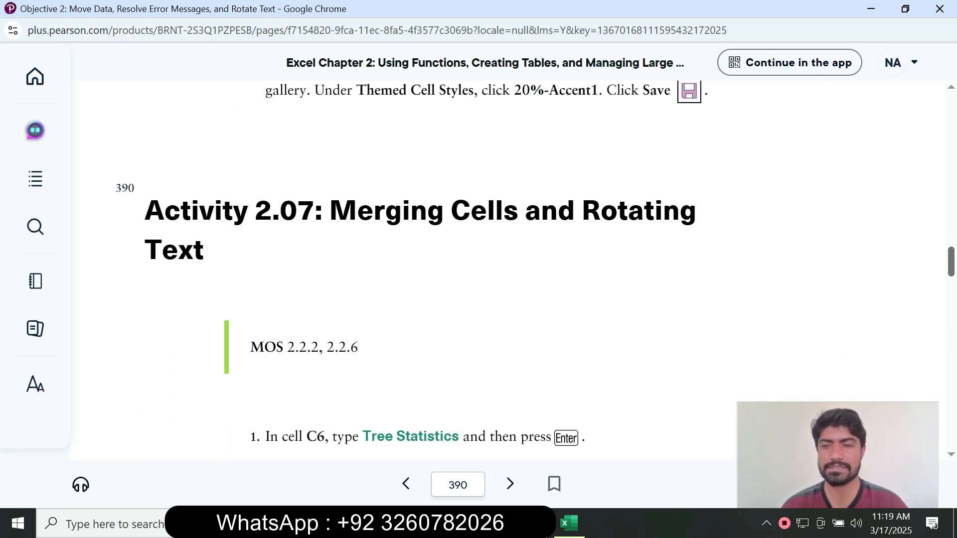
pyautogui.scroll(20, 518, 271)
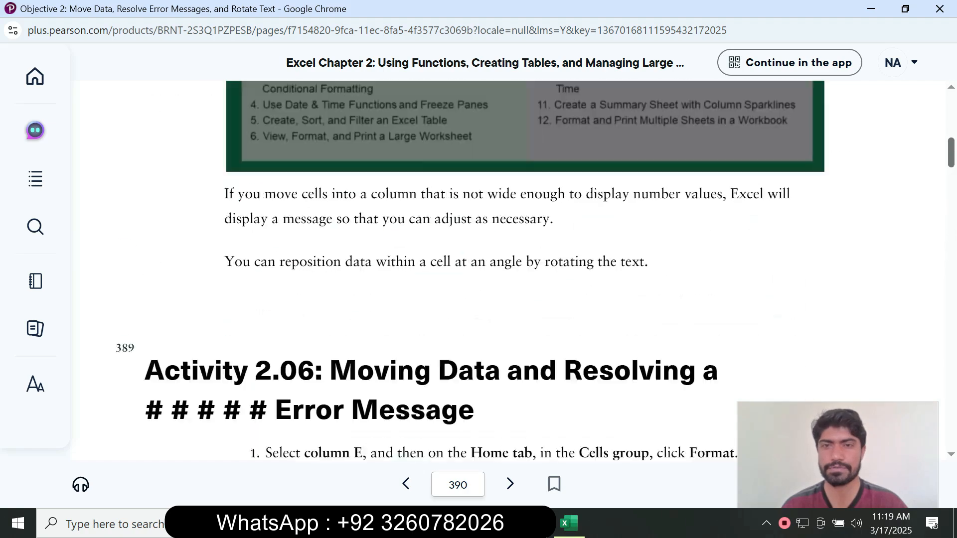
pyautogui.scroll(-20, 518, 271)
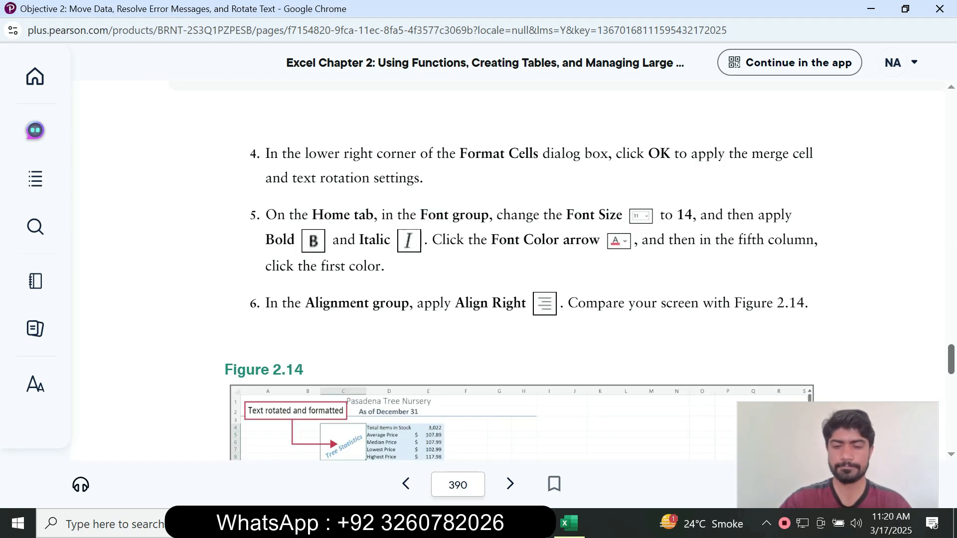